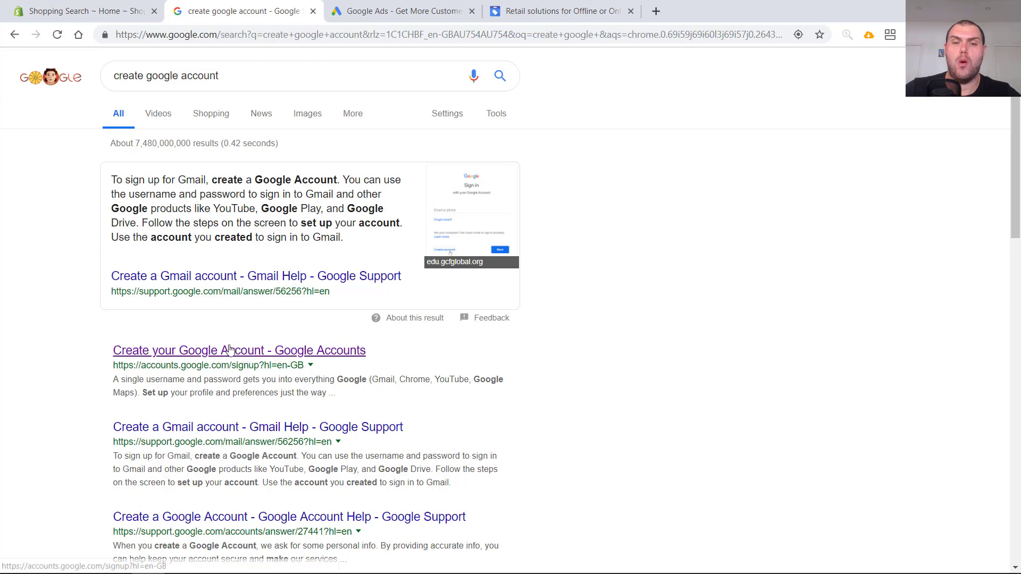
- Open the Google account sign-up page, fill in first name, last name, username and password, and continue
click(234, 353)
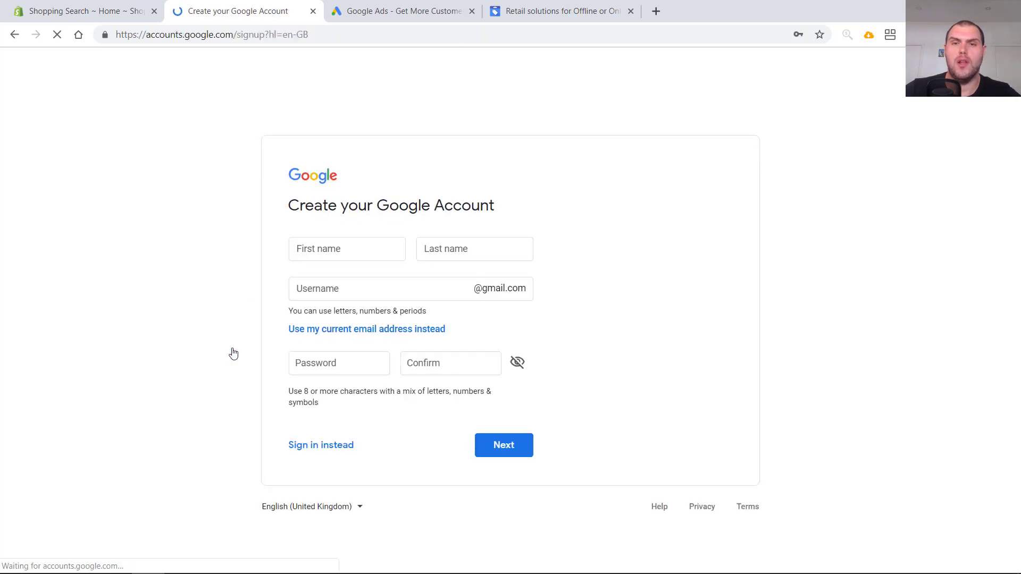
click(349, 243)
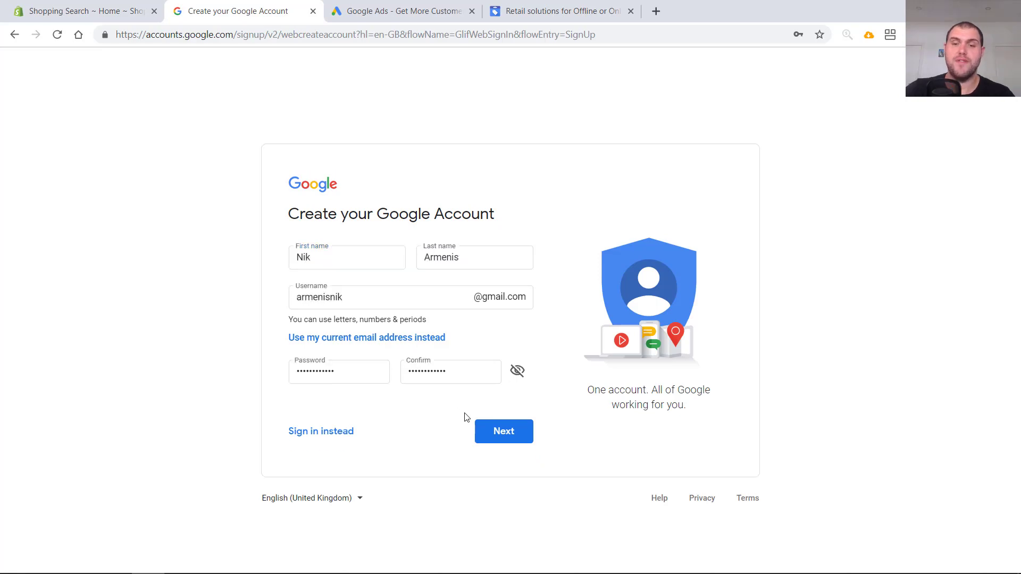
click(513, 440)
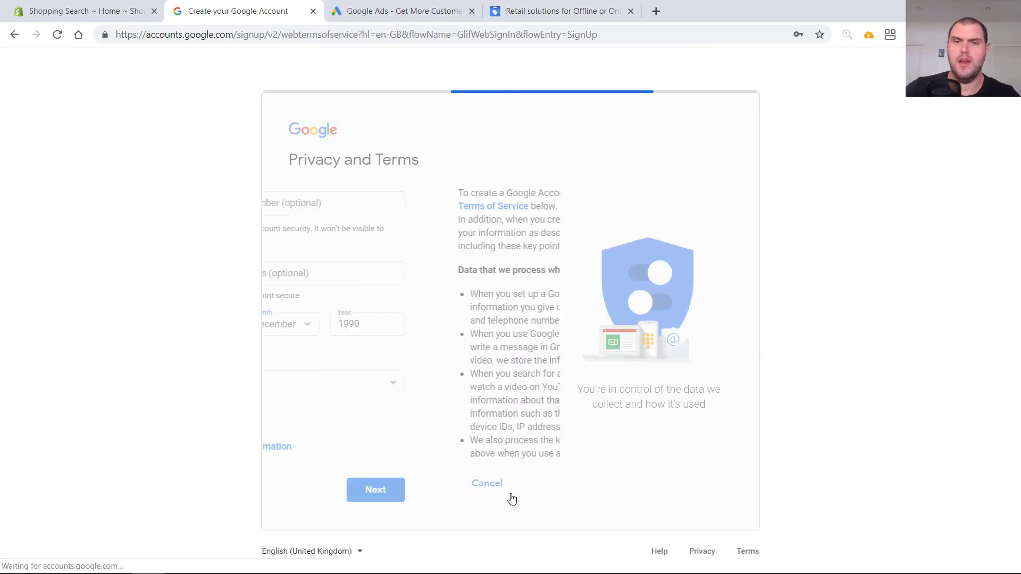
- Scroll through the Privacy and Terms and agree to them
scroll(465, 454, down, 6)
scroll(464, 454, down, 5)
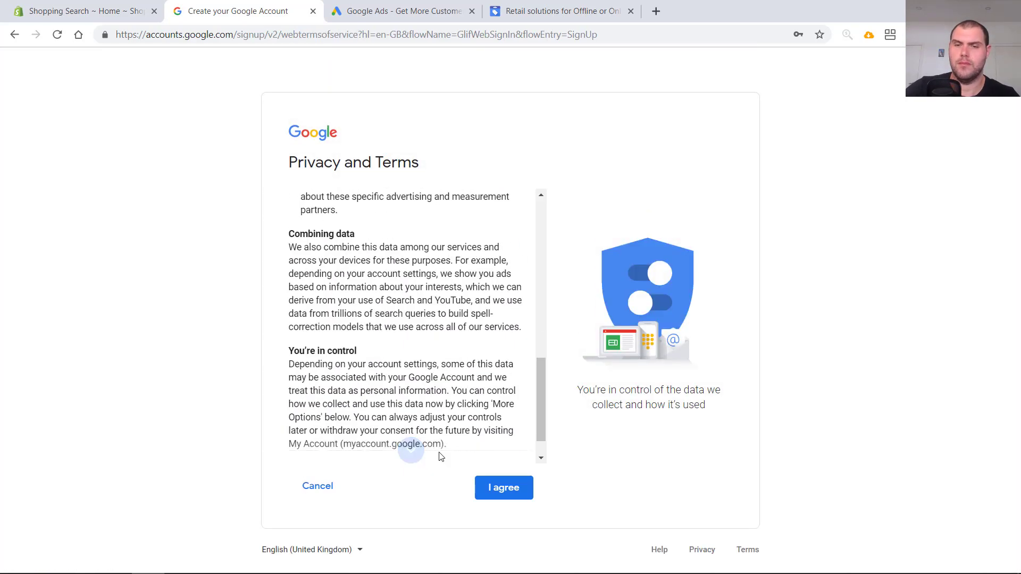
click(499, 489)
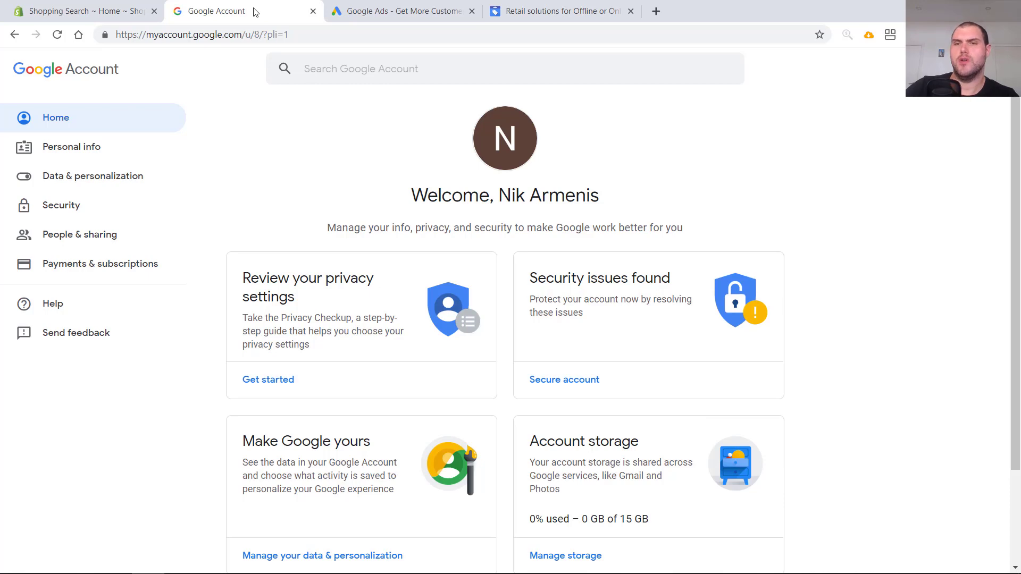
- Switch to the Google Ads tab, start signing up and choose to create a new Google Ads account
click(389, 18)
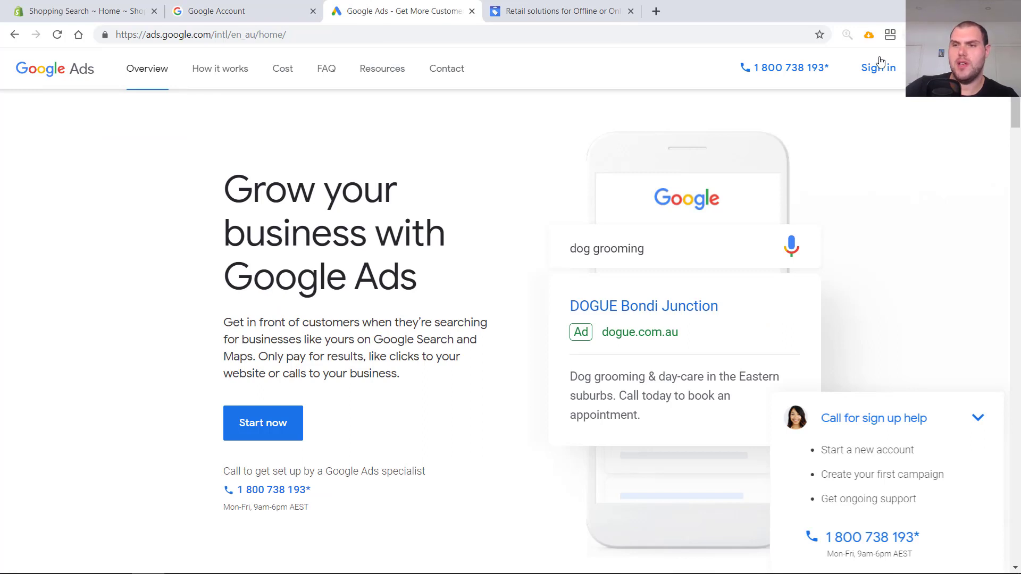
click(877, 81)
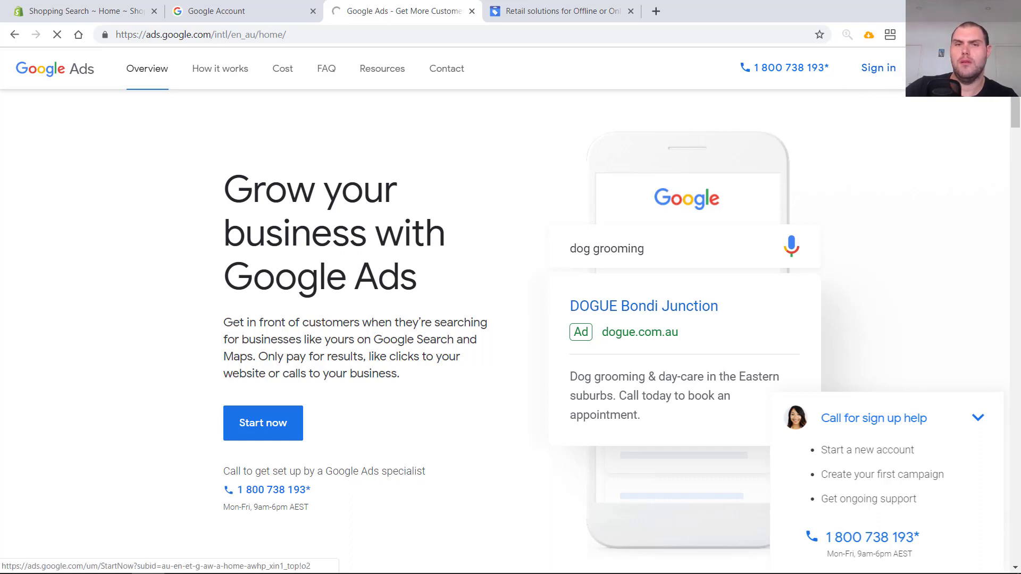
click(263, 423)
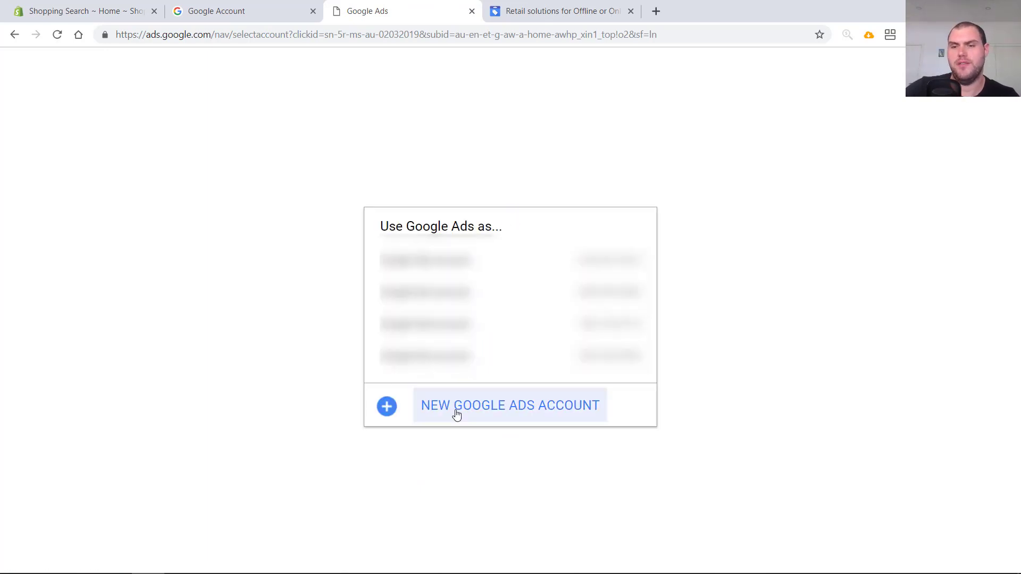
click(456, 415)
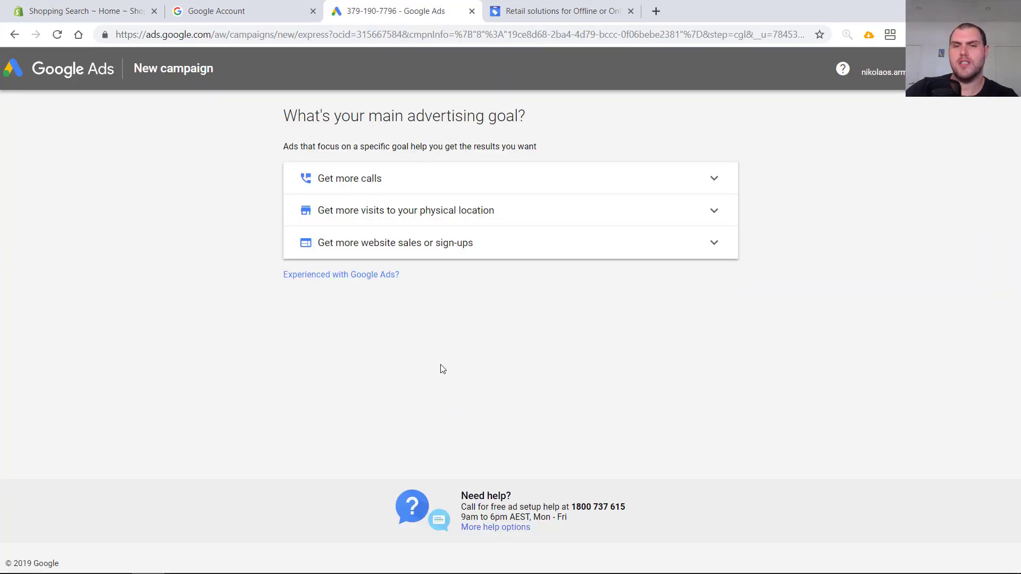
- Choose the experienced option and create the Ads account without a campaign
click(359, 276)
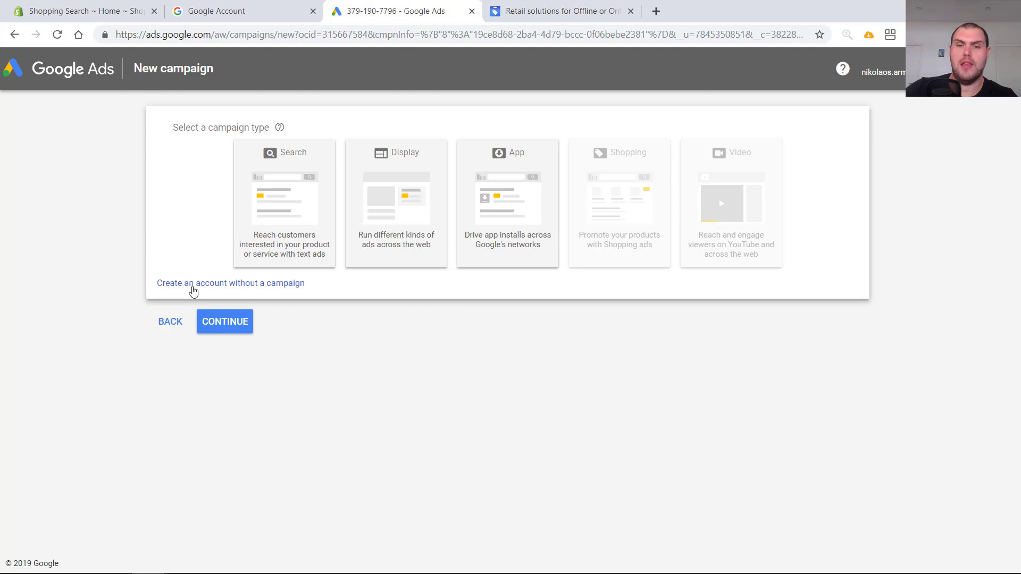
click(192, 290)
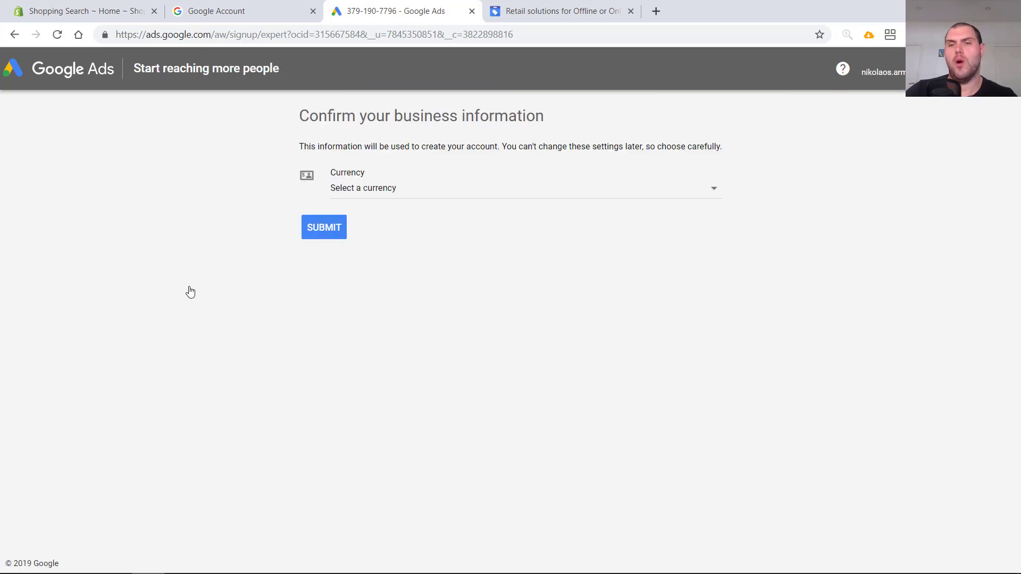
- Set the billing country to Australia, keeping Brisbane time and Australian Dollar currency, and submit the business information
click(401, 192)
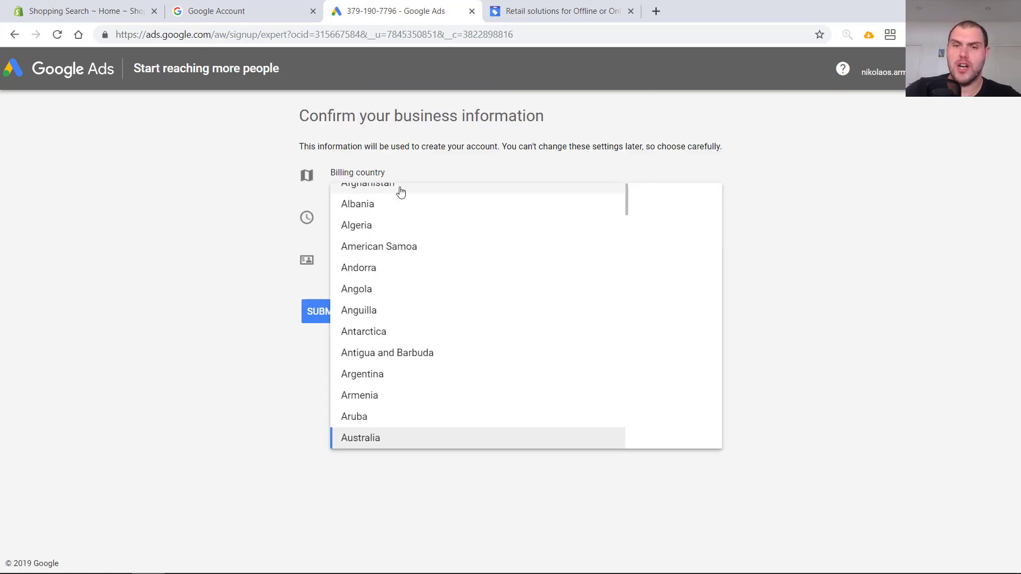
click(237, 248)
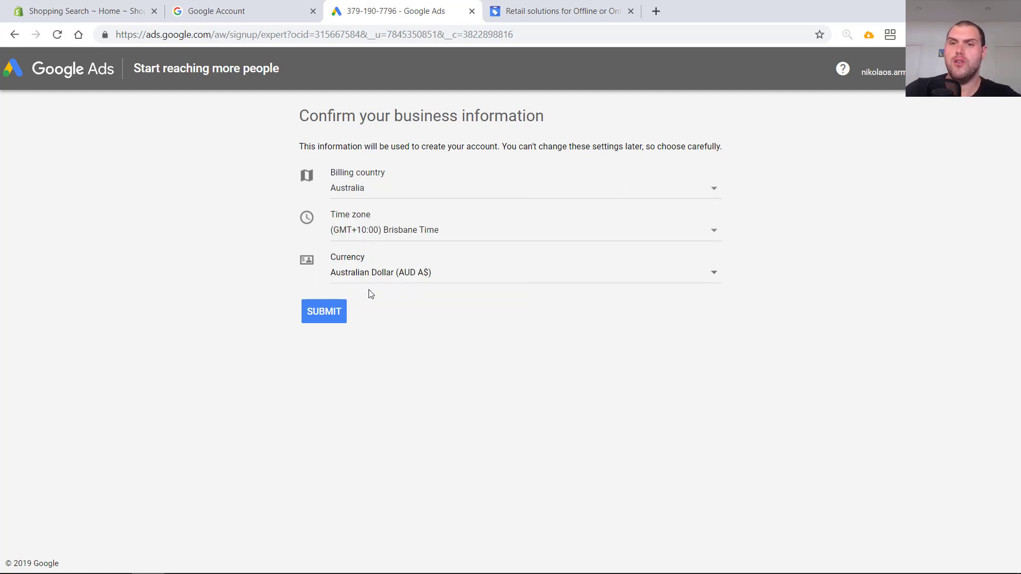
click(324, 313)
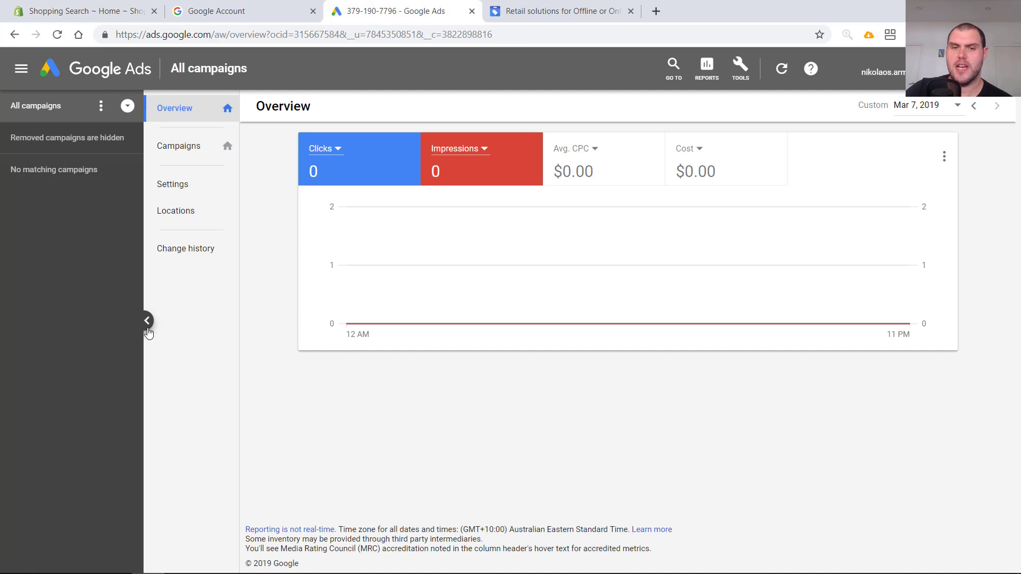
- Open Billing & payments from the tools menu and review the new billing setup page
click(146, 322)
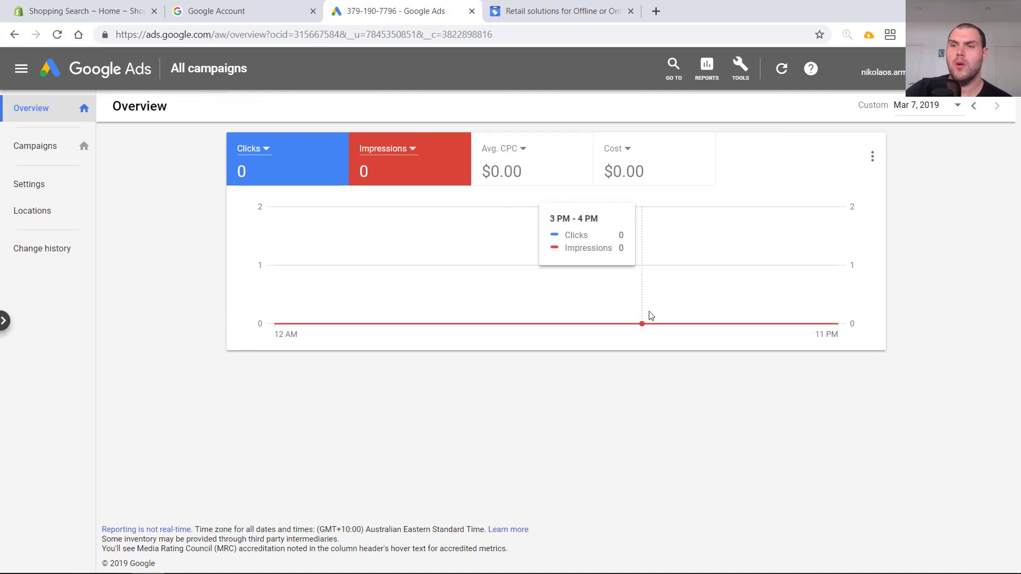
click(740, 77)
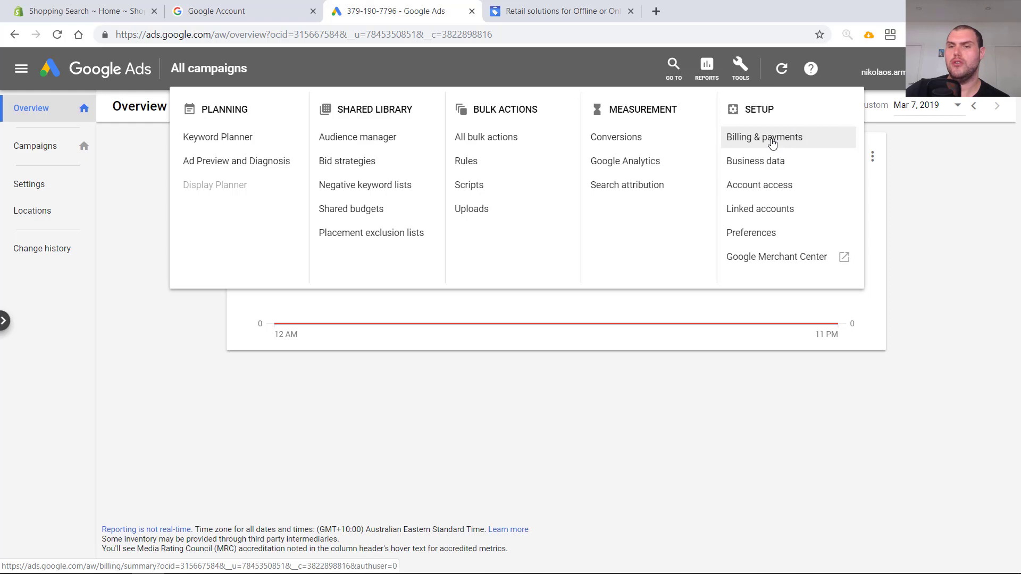
click(772, 138)
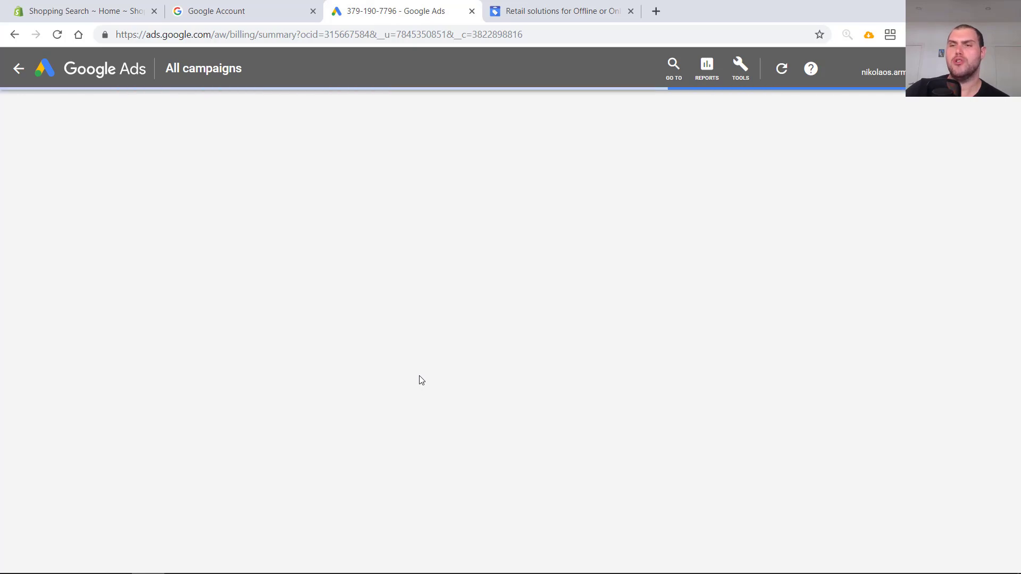
scroll(440, 378, down, 5)
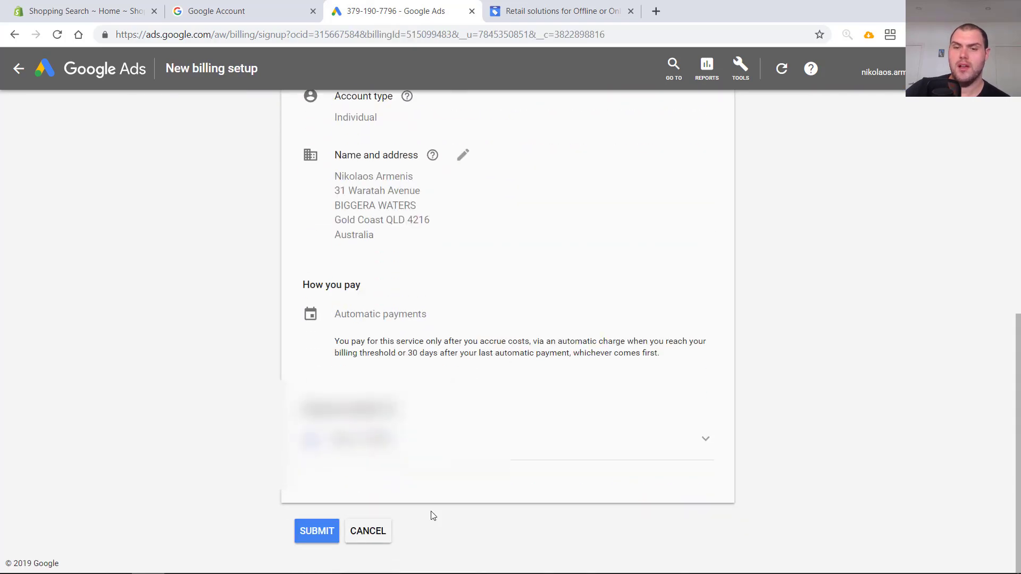
scroll(729, 360, up, 8)
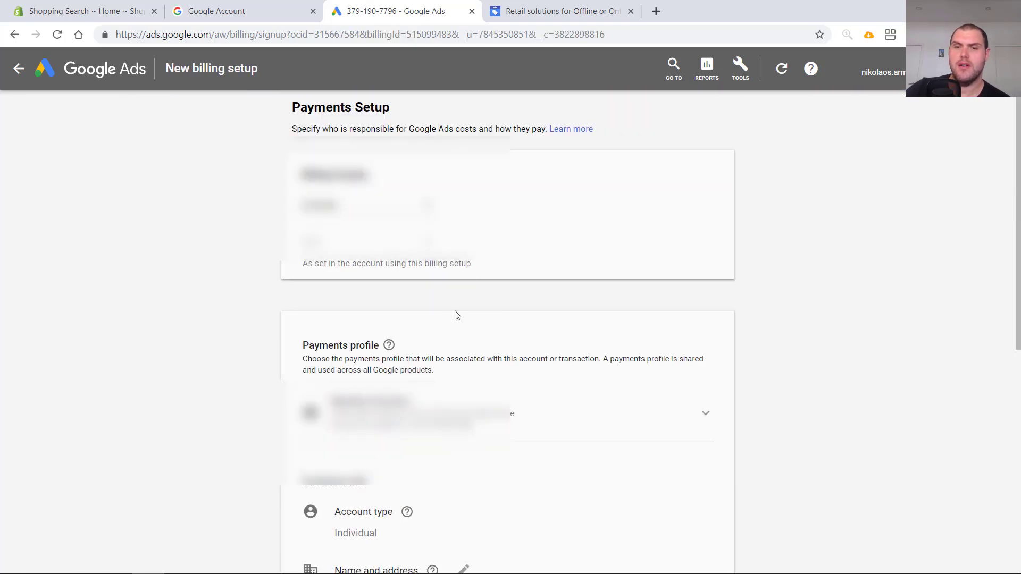
scroll(457, 315, down, 5)
scroll(456, 315, down, 3)
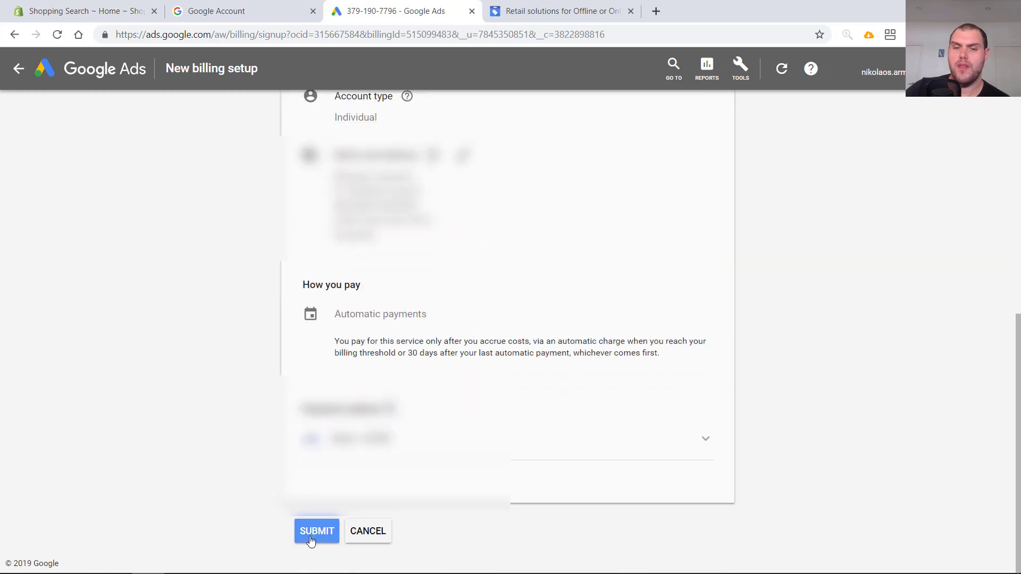
scroll(418, 373, up, 10)
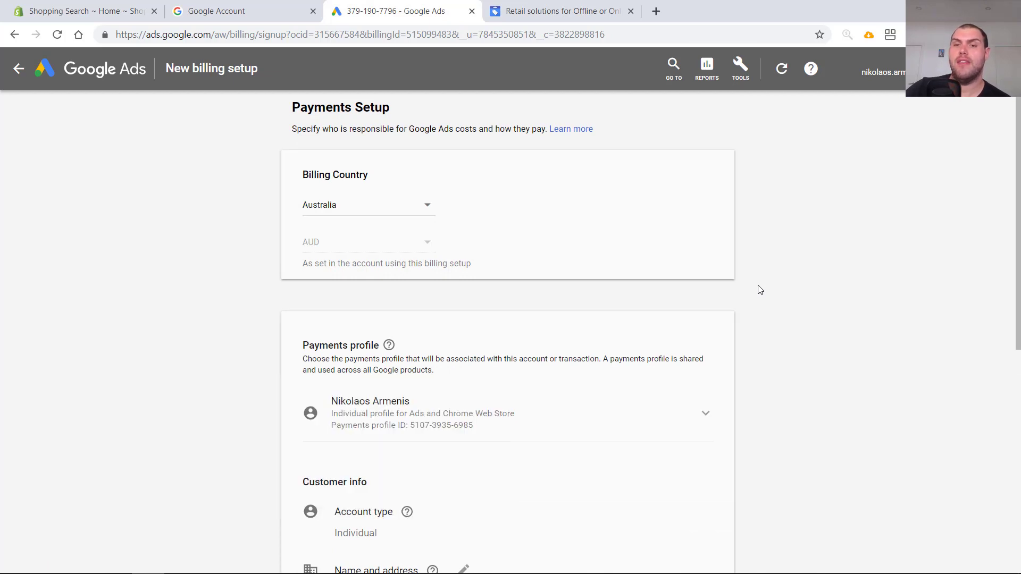
- Switch to the Google for Retail tab and start the Merchant Center sign-up
click(519, 14)
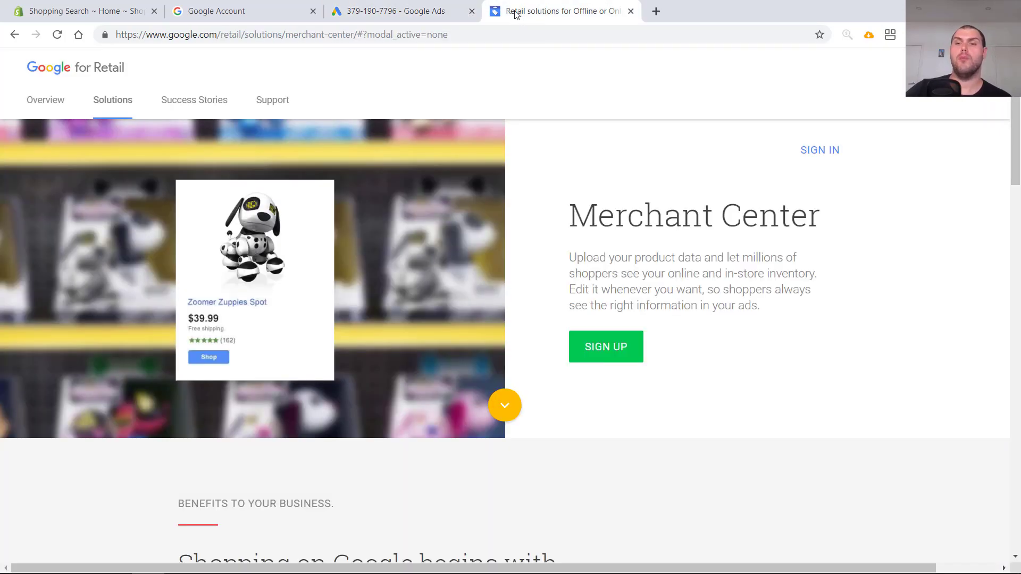
click(595, 349)
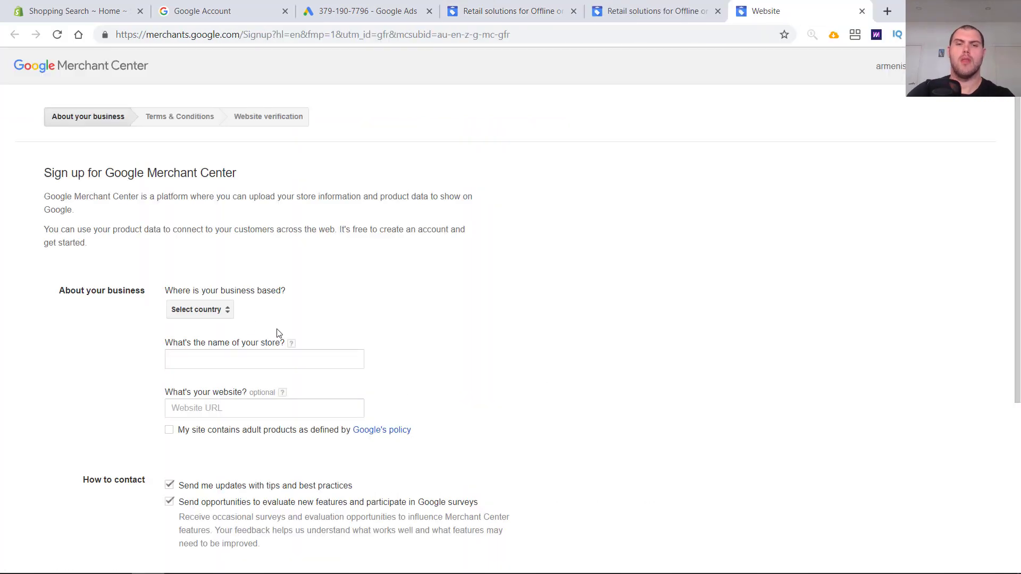
- Set the business's country to Australia
click(219, 315)
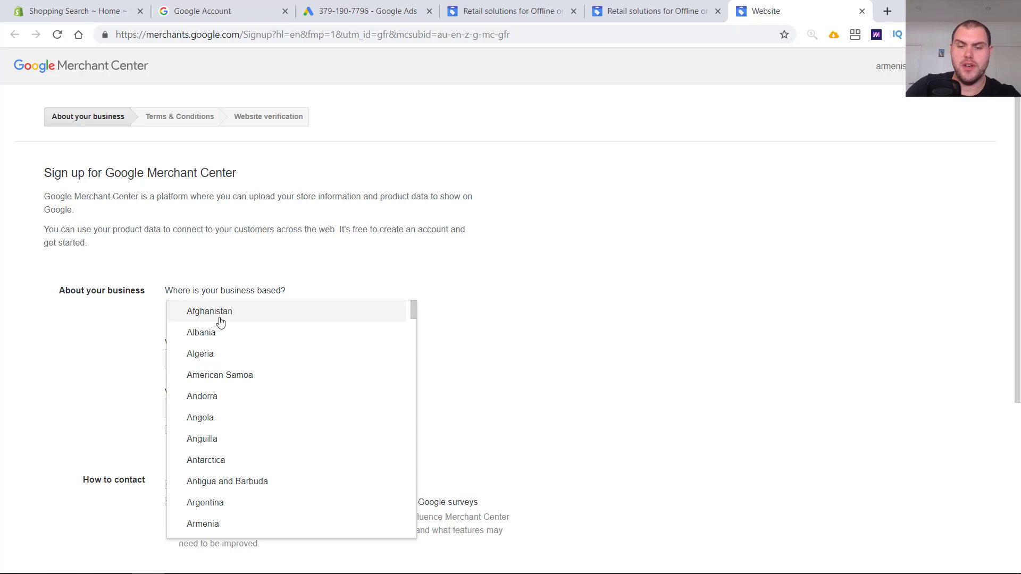
text(au)
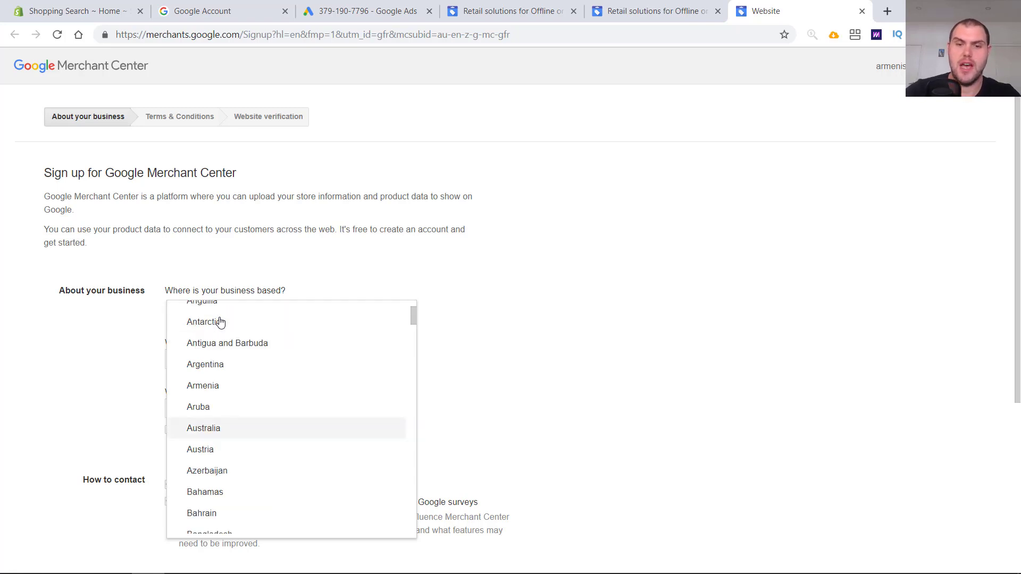
click(224, 430)
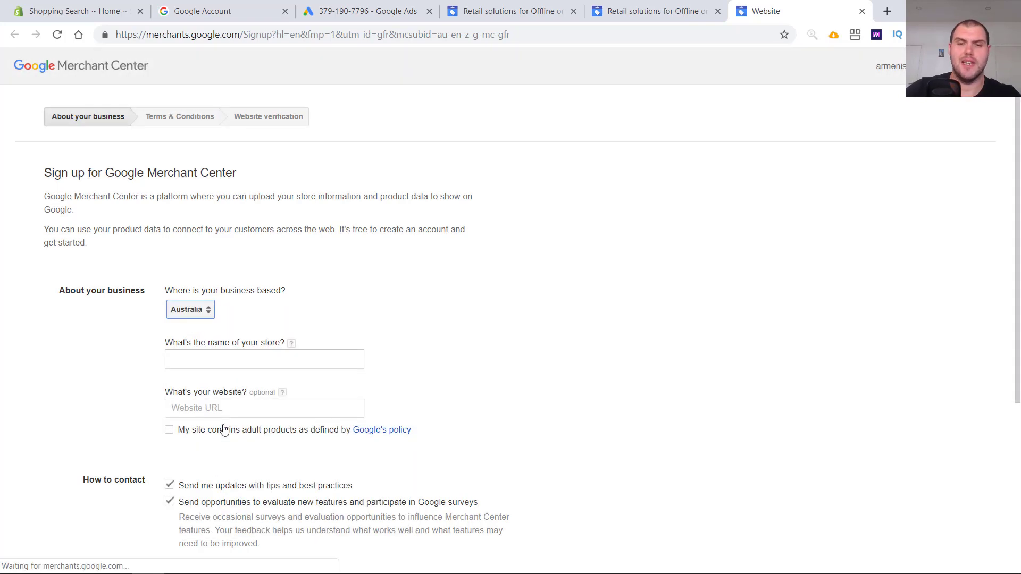
- Enter Shopping Search as the store name and move to the website field
click(229, 358)
text(S)
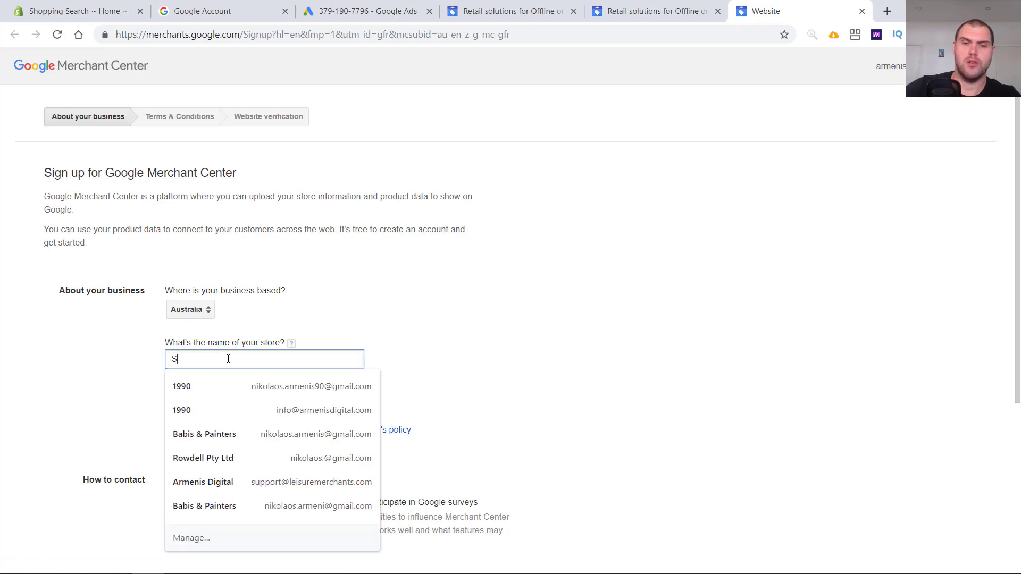
text(hopping Search)
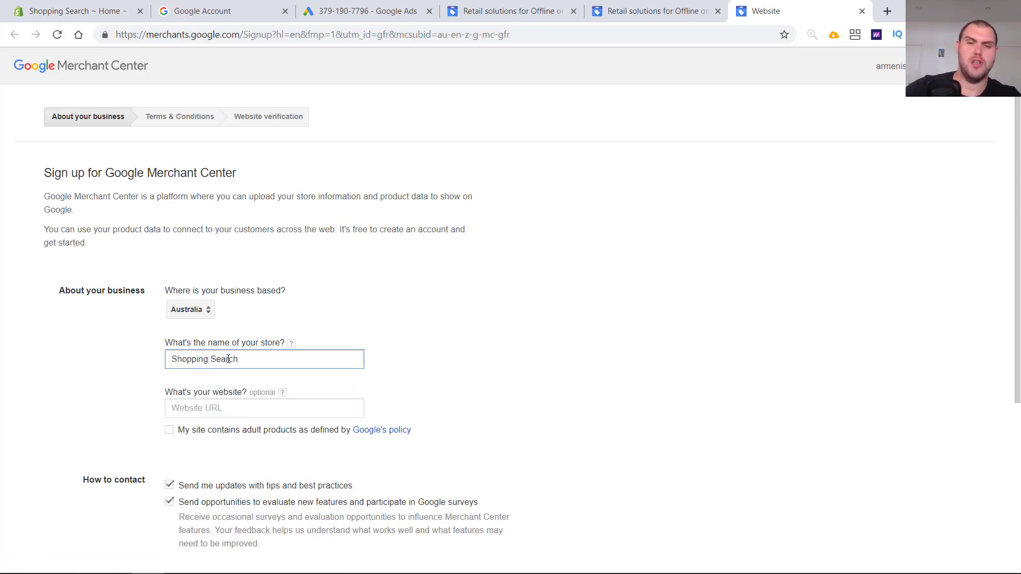
key(Tab)
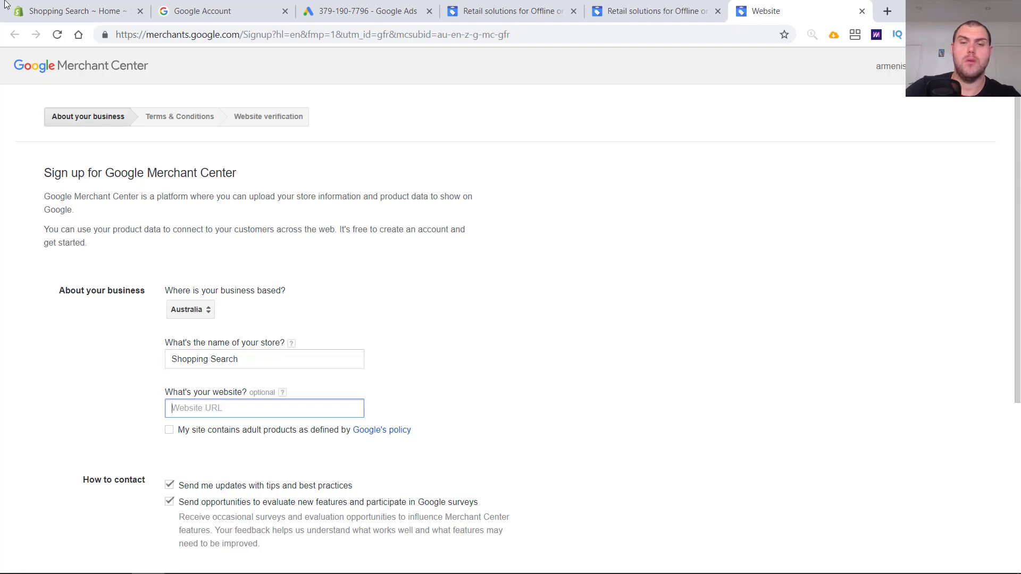
click(75, 11)
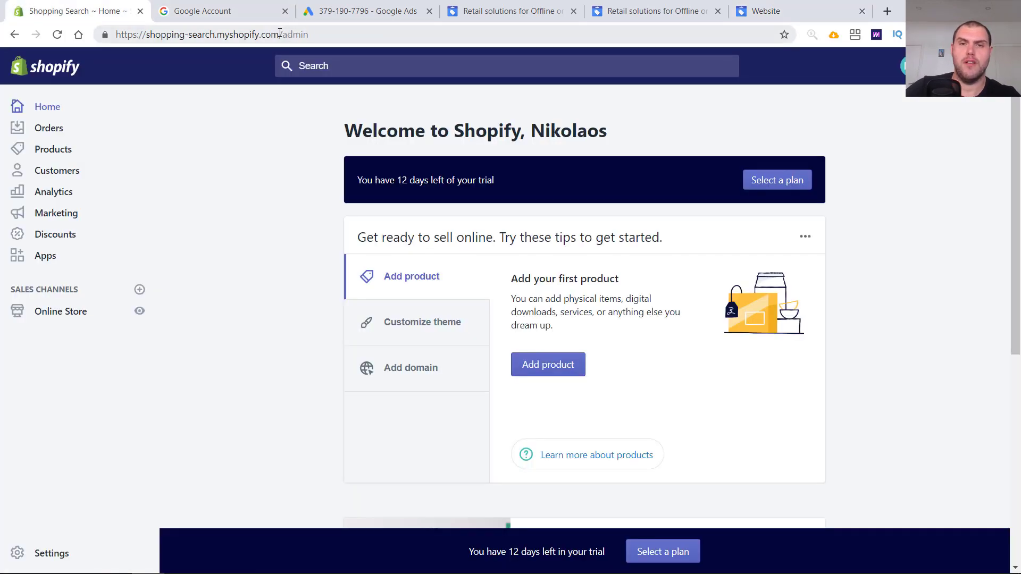
drag(280, 33, 178, 7)
key(ctrl+c)
click(791, 6)
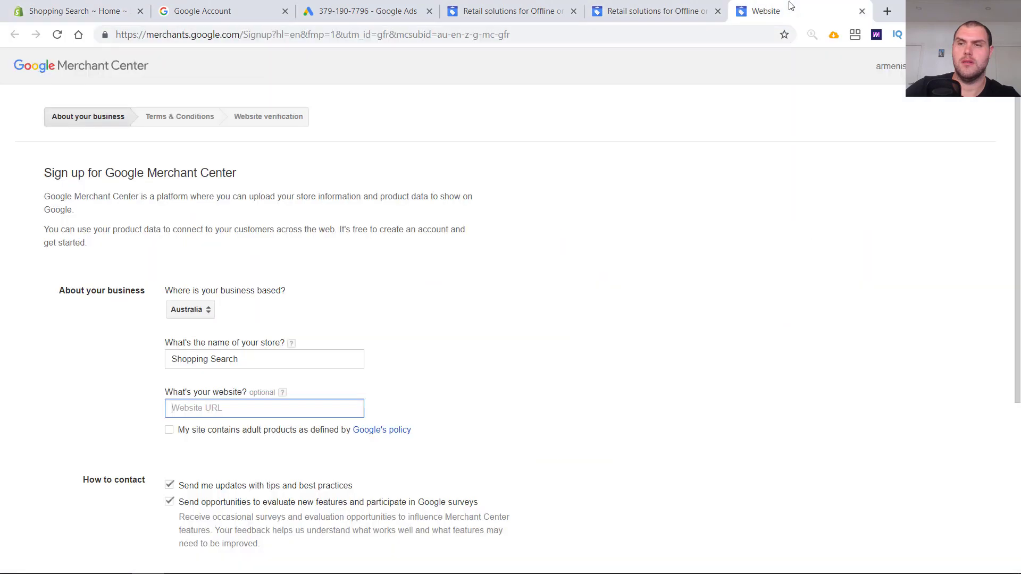
key(ctrl+v)
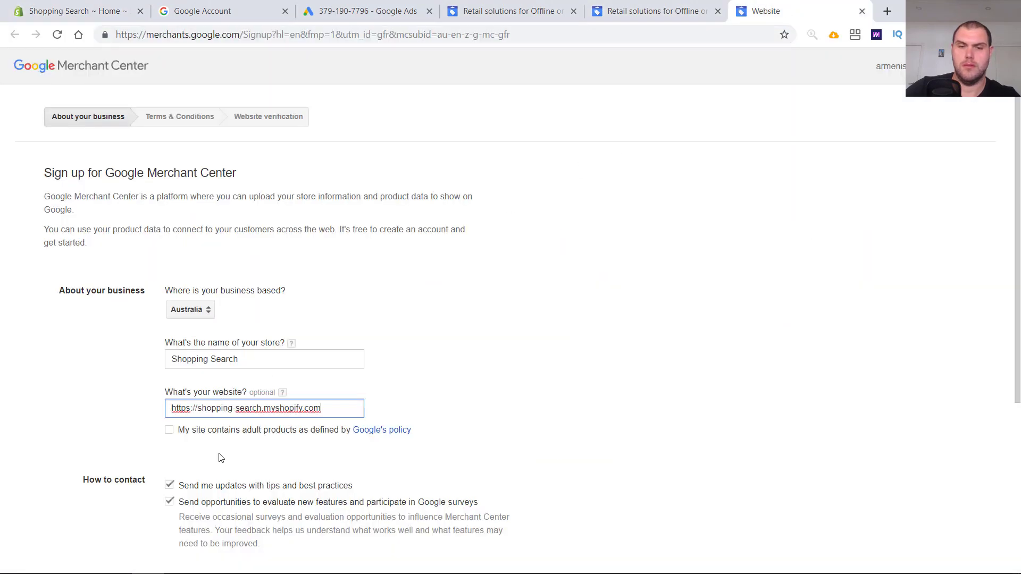
- Untick the email updates and survey options and continue to the Terms & Conditions
scroll(209, 467, down, 2)
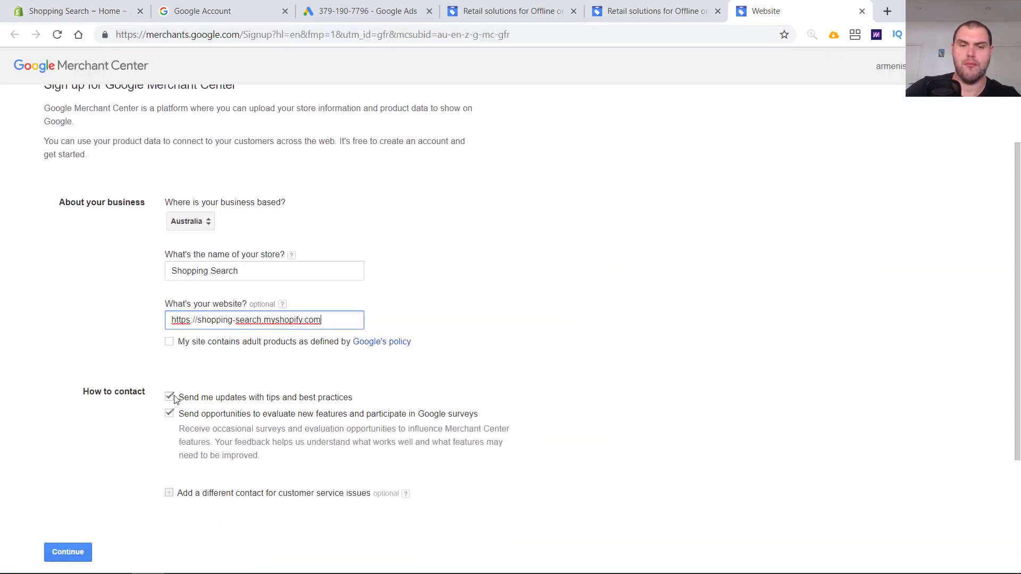
click(171, 398)
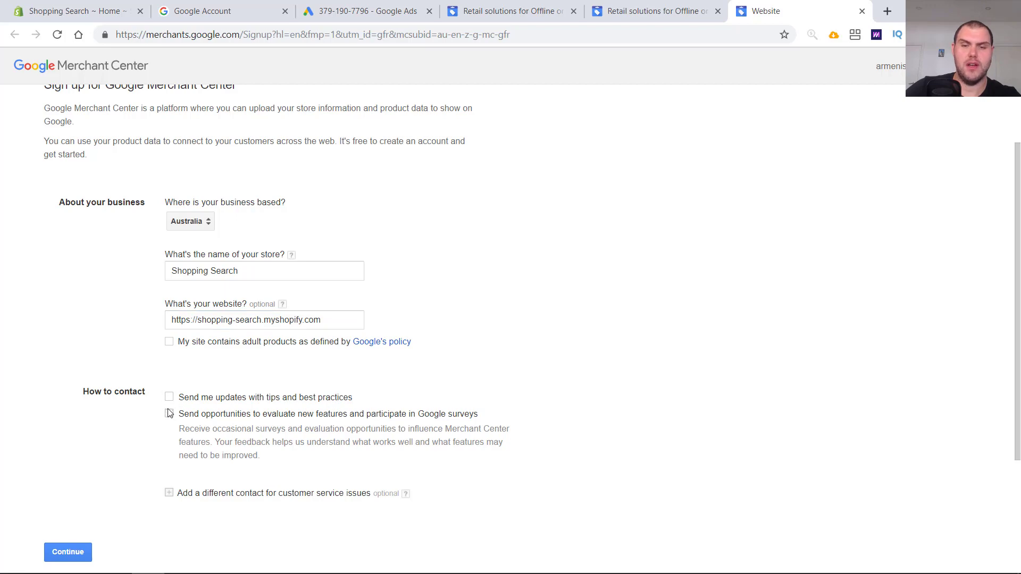
click(85, 552)
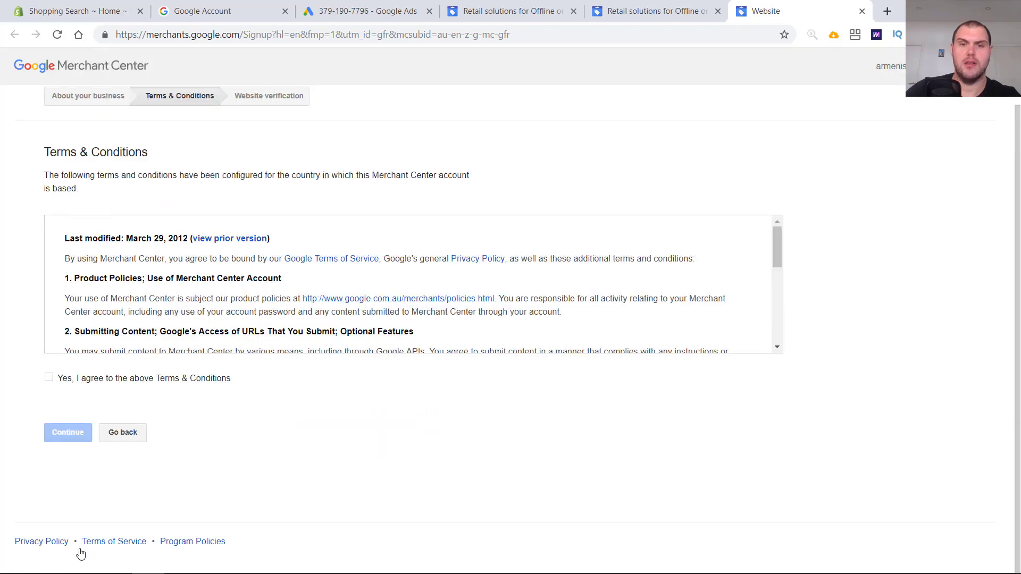
- Agree to the Merchant Center Terms & Conditions and continue to website verification
click(49, 378)
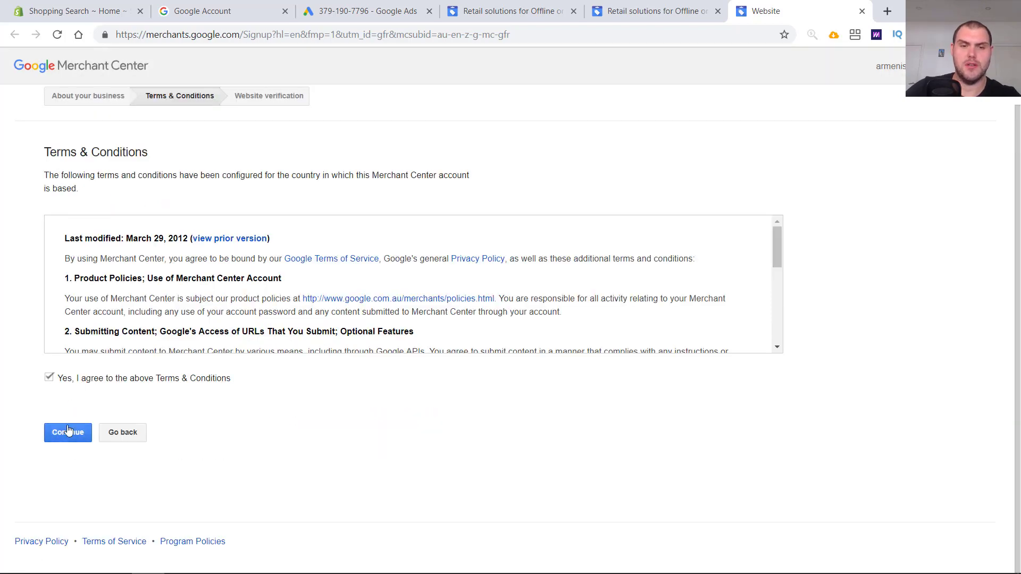
click(69, 431)
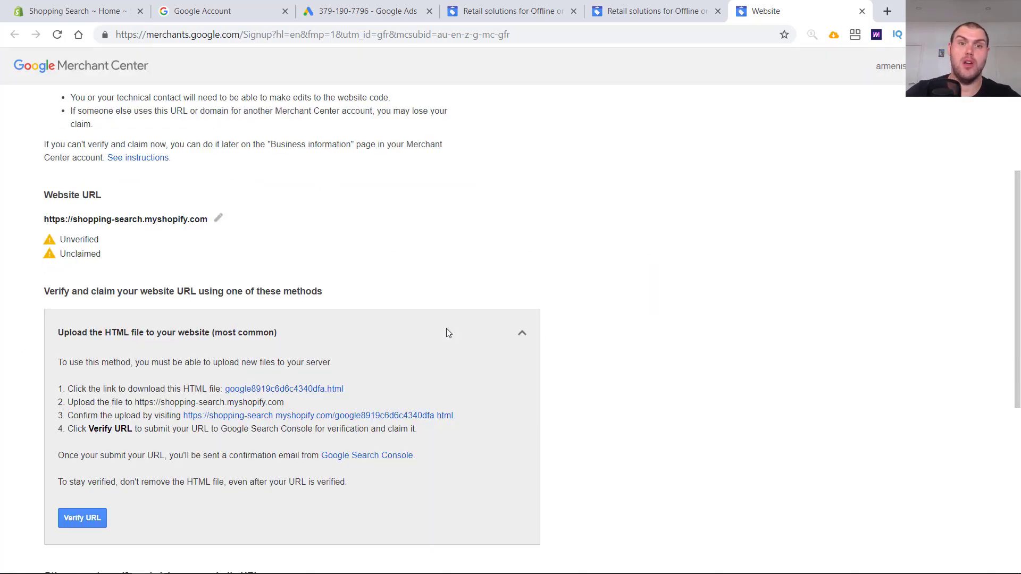
- Expand the HTML tag verification method and copy its google-site-verification meta tag
scroll(447, 345, down, 2)
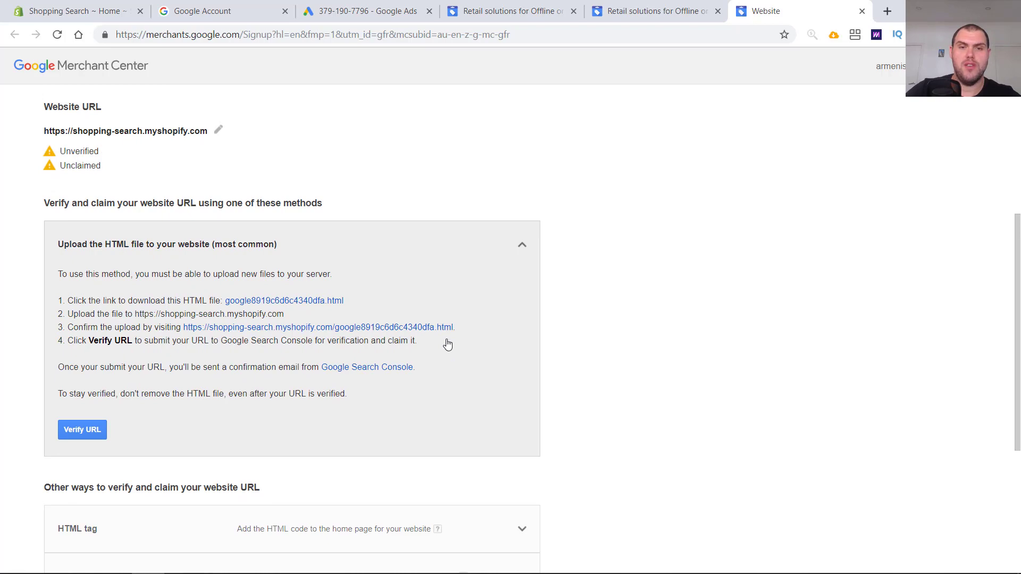
scroll(448, 345, down, 6)
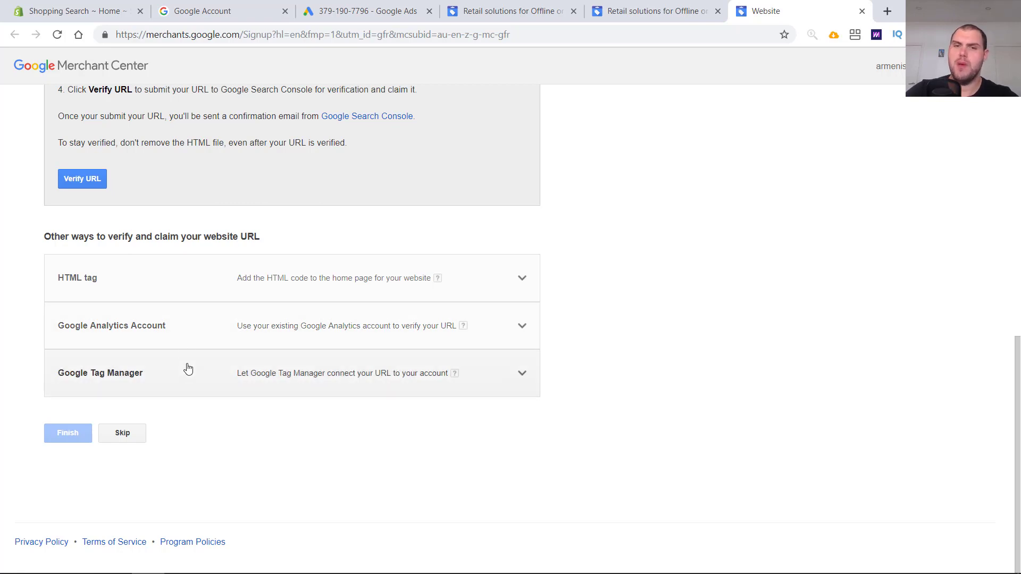
click(181, 302)
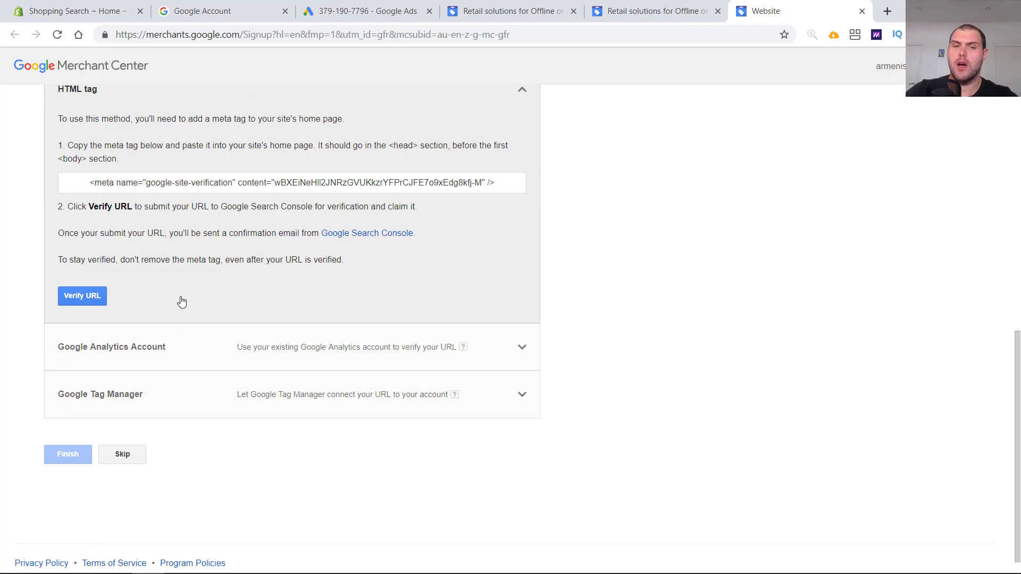
triple_click(261, 184)
key(ctrl+c)
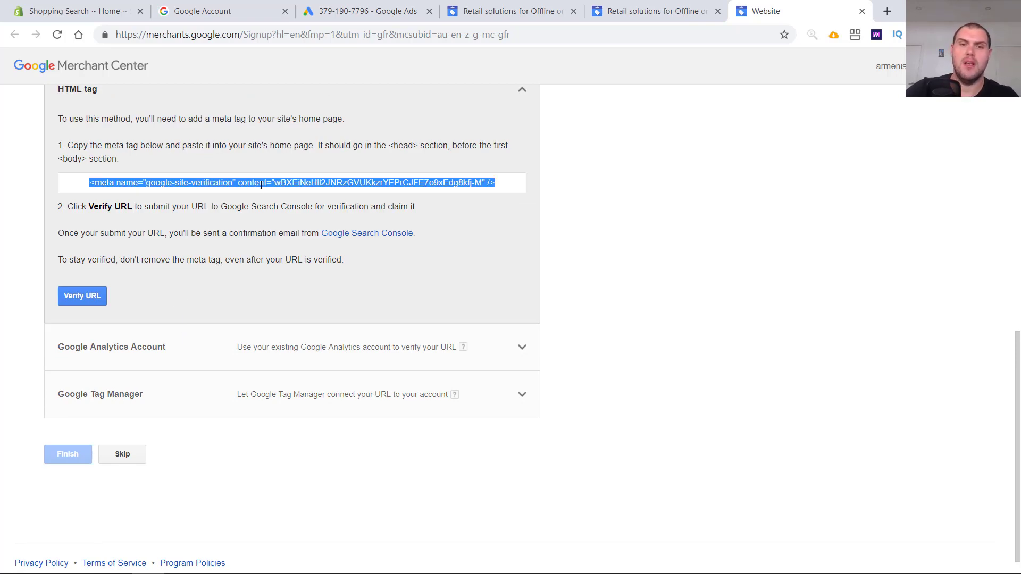
scroll(432, 303, up, 2)
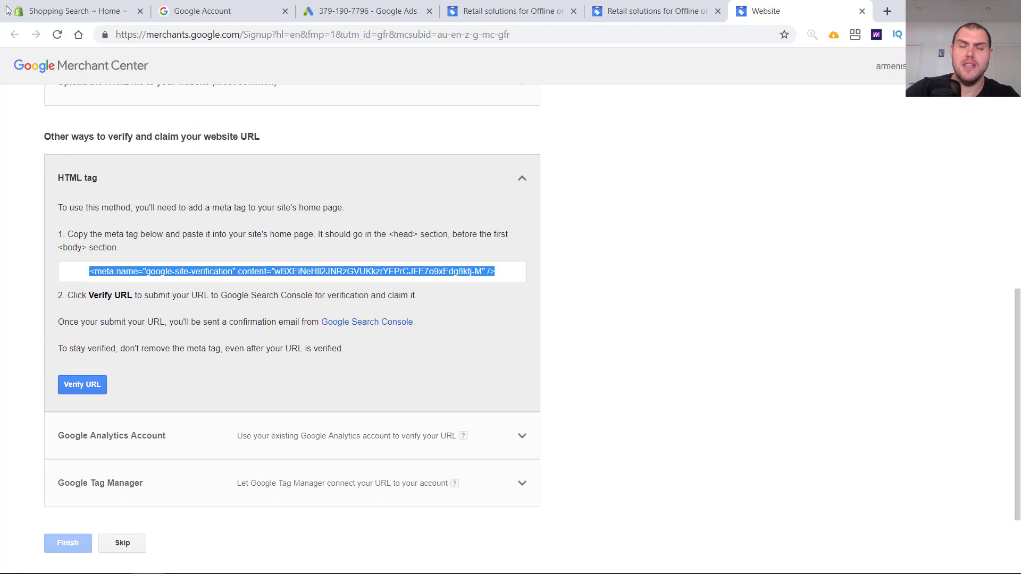
- In the Shopify store, open the Debut theme's code editor and open theme.liquid
click(64, 9)
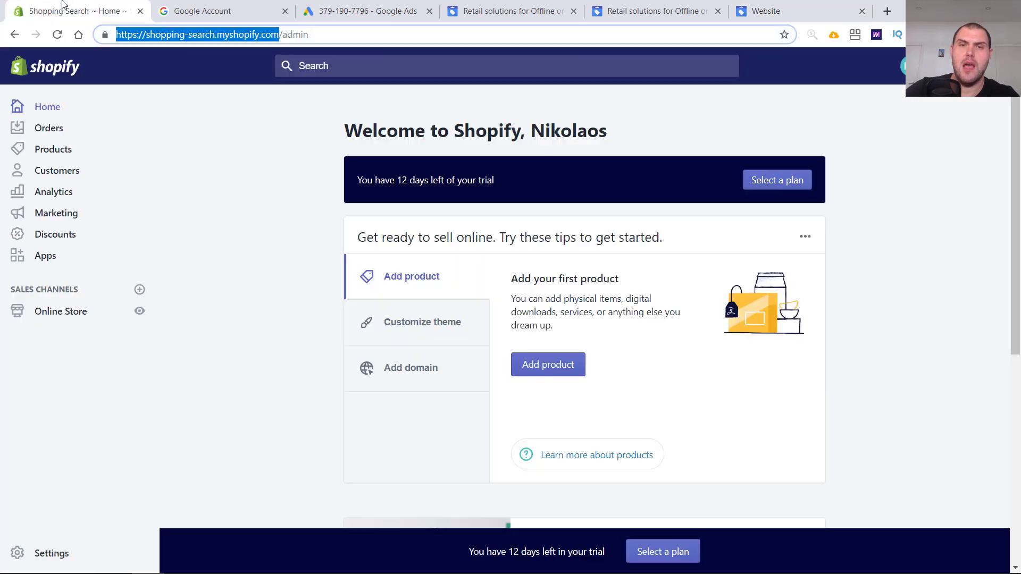
click(84, 313)
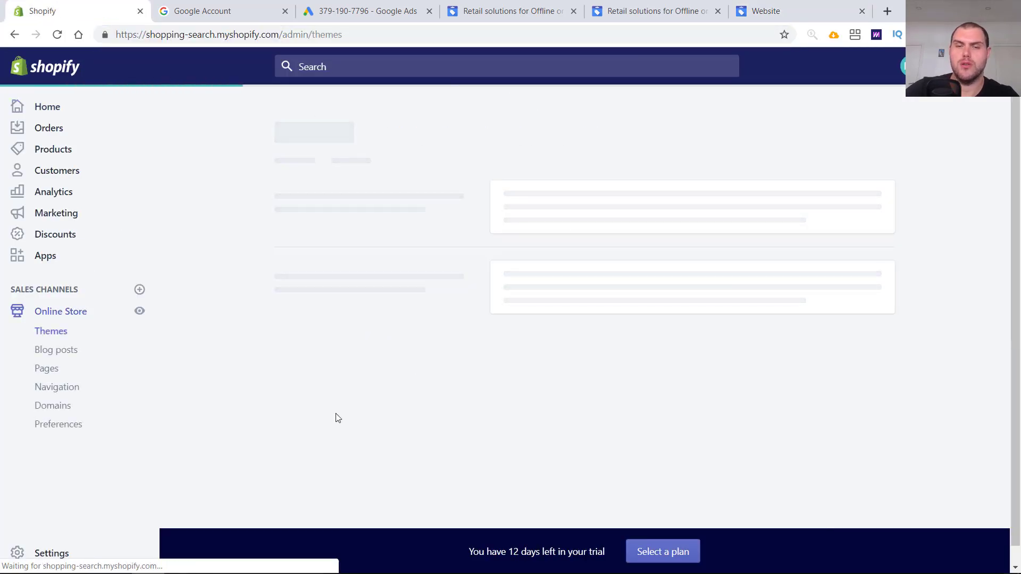
click(807, 203)
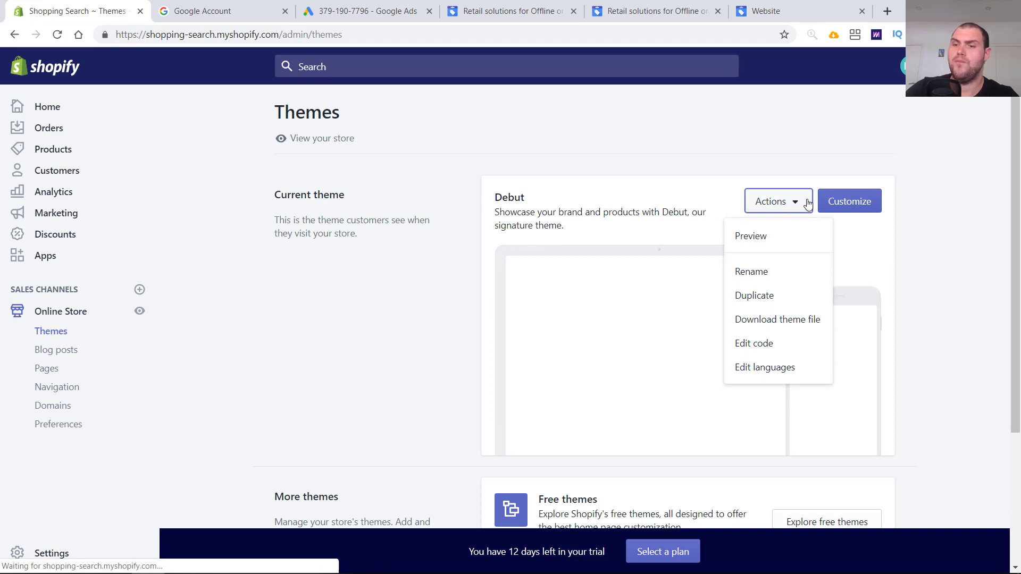
click(788, 354)
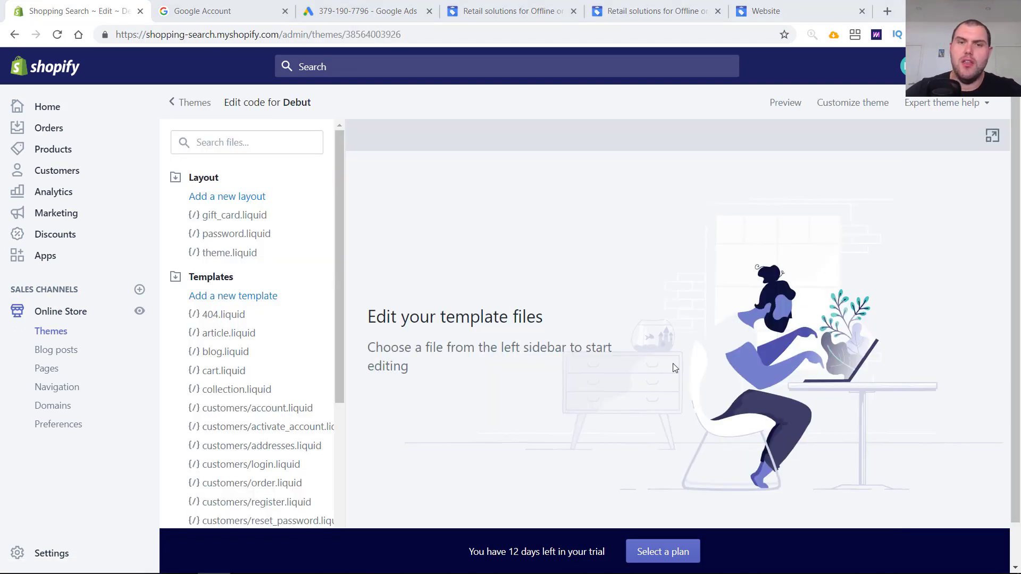
click(260, 146)
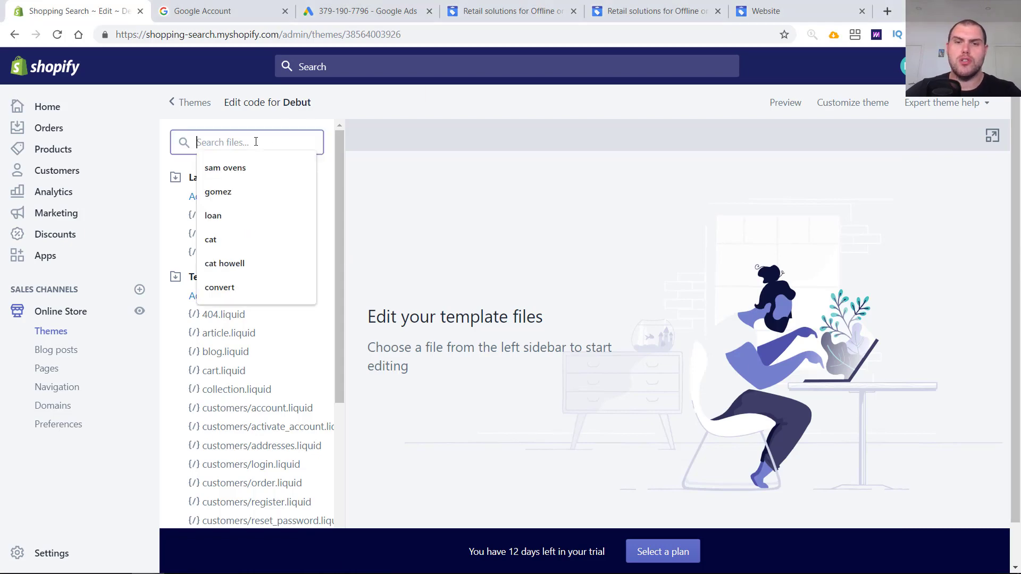
click(231, 254)
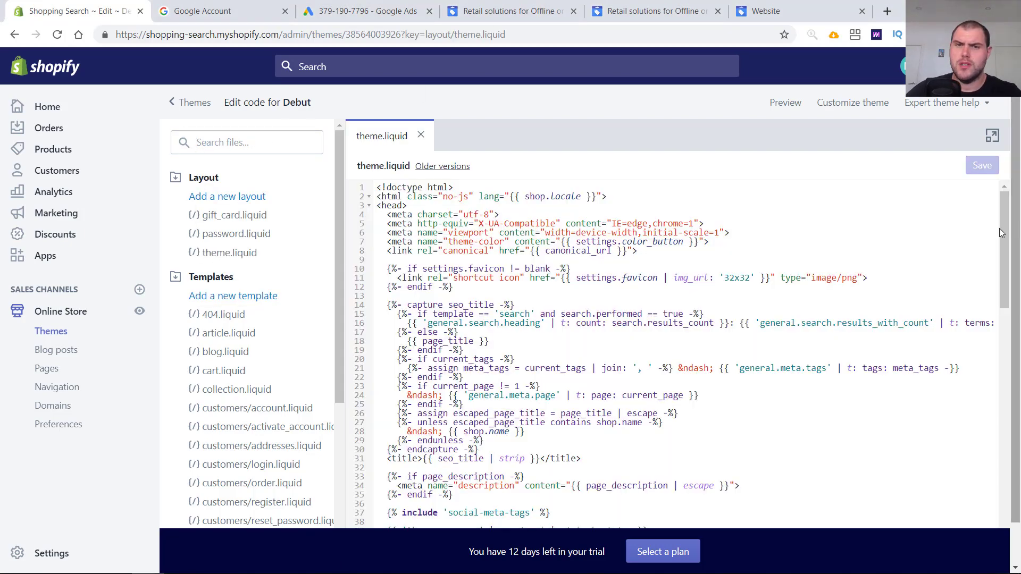
- Paste the verification meta tag on a new line right after <head> in theme.liquid and save the file
click(410, 208)
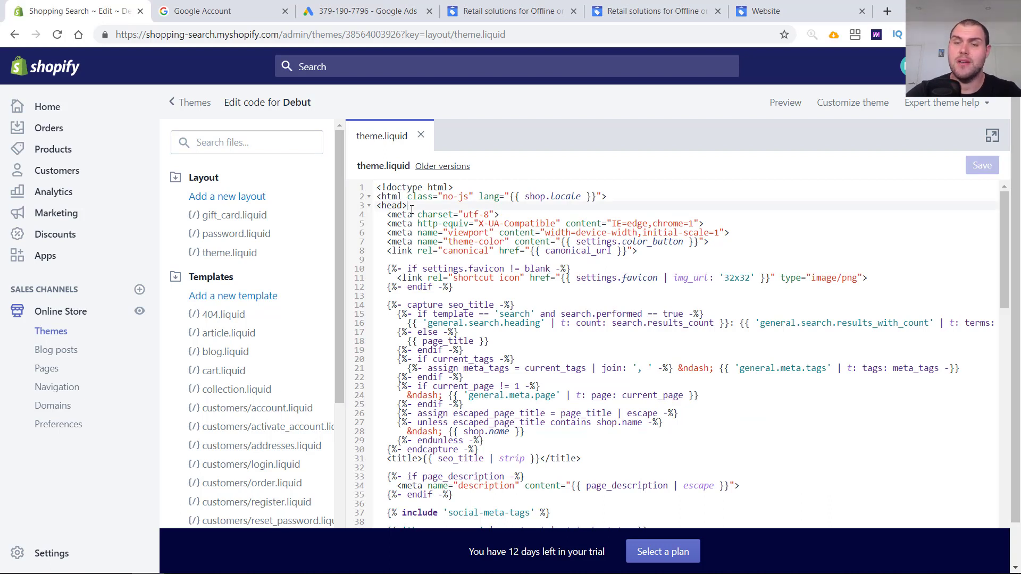
key(Return)
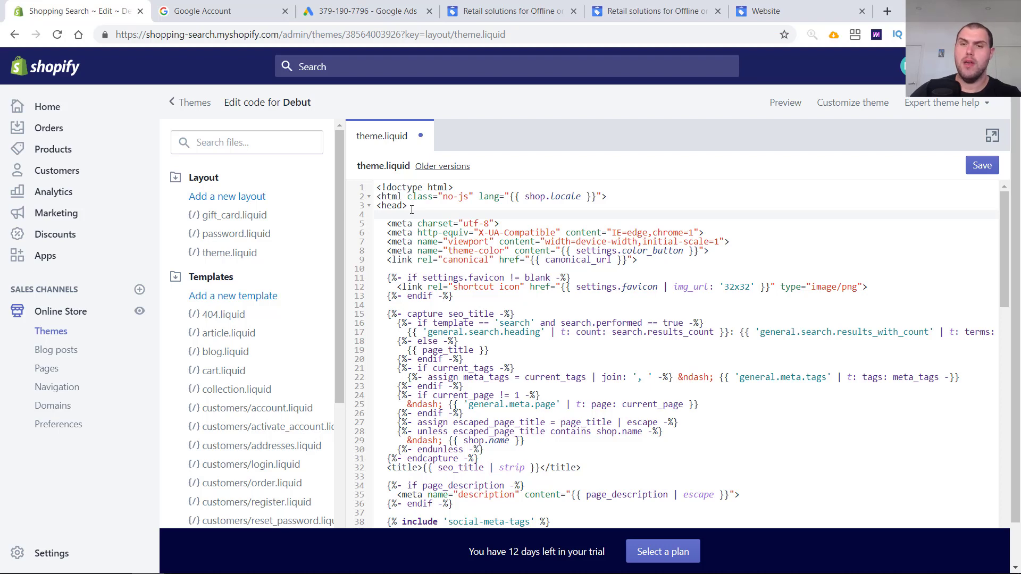
key(ctrl+v)
key(BackSpace)
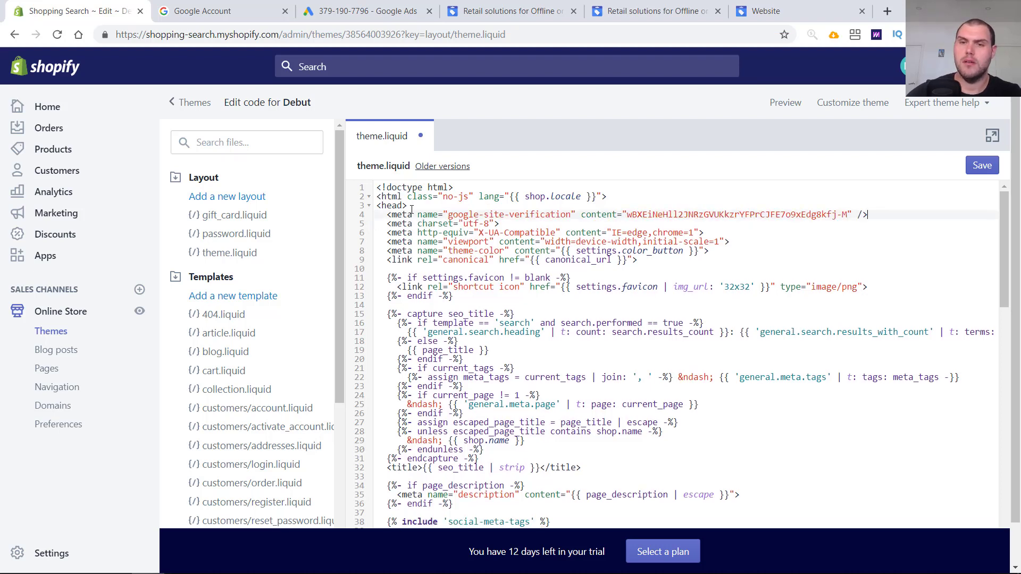
click(982, 166)
- Return to the Merchant Center setup and finish the website verification step
click(766, 11)
scroll(685, 285, up, 3)
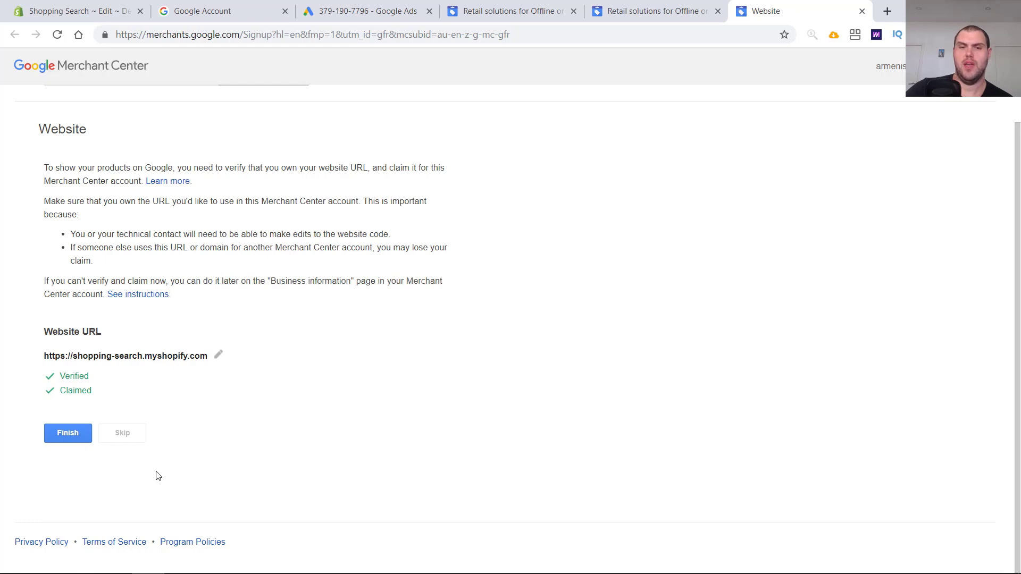
click(65, 437)
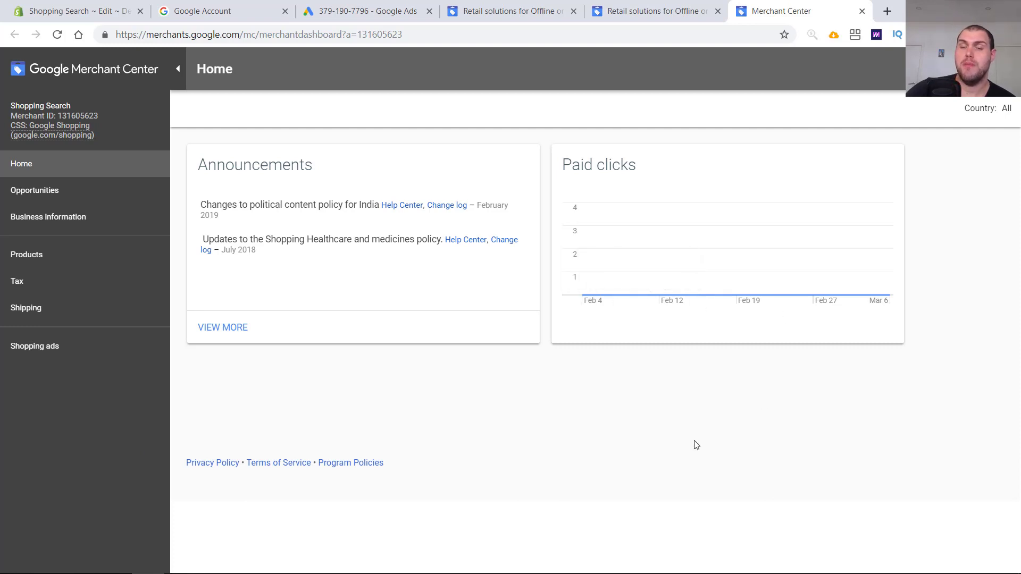
- Review the business information, business address and tax settings pages of the Merchant Center account
mouse_move(662, 299)
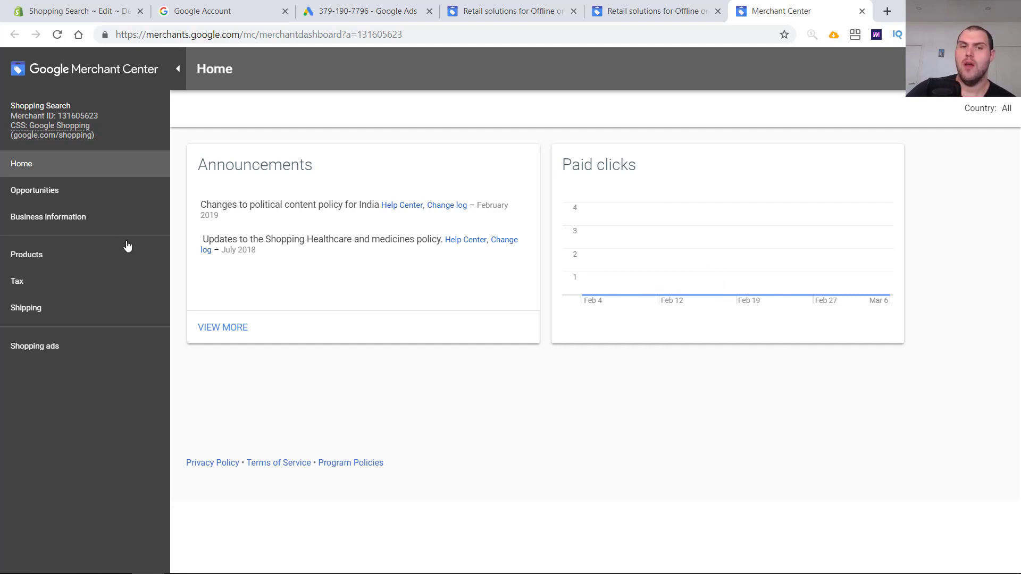
click(90, 223)
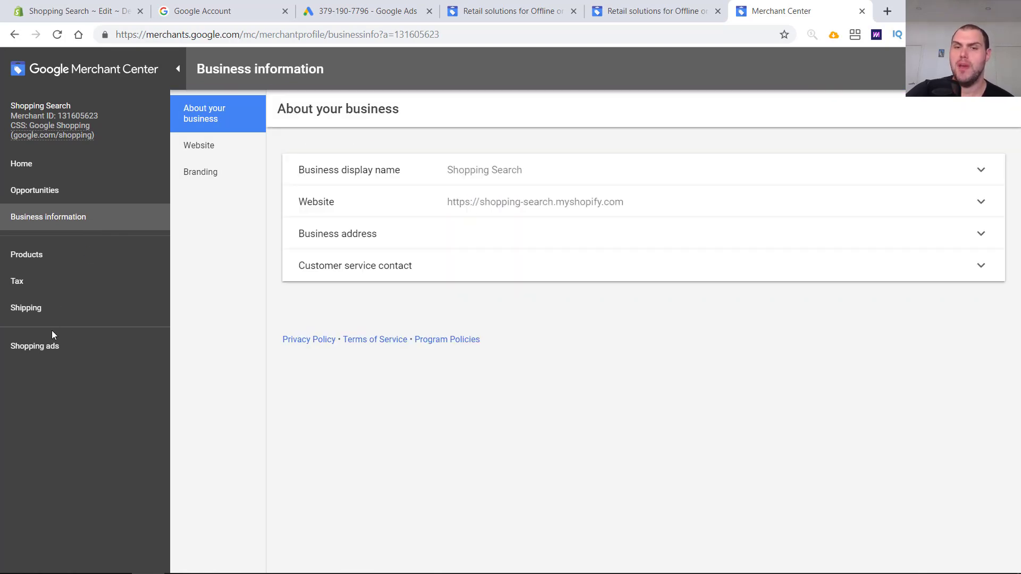
click(476, 250)
scroll(471, 416, down, 3)
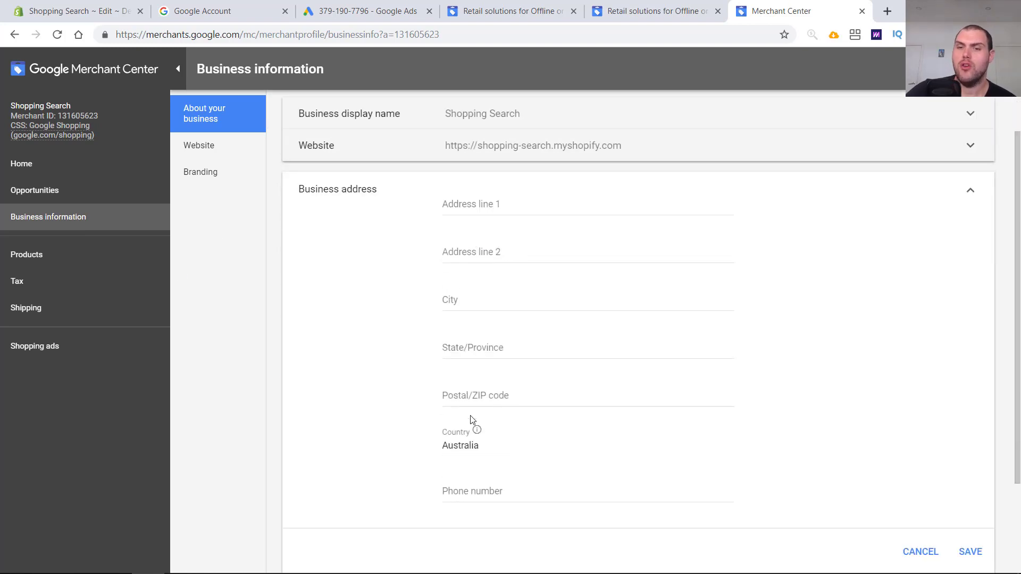
click(391, 487)
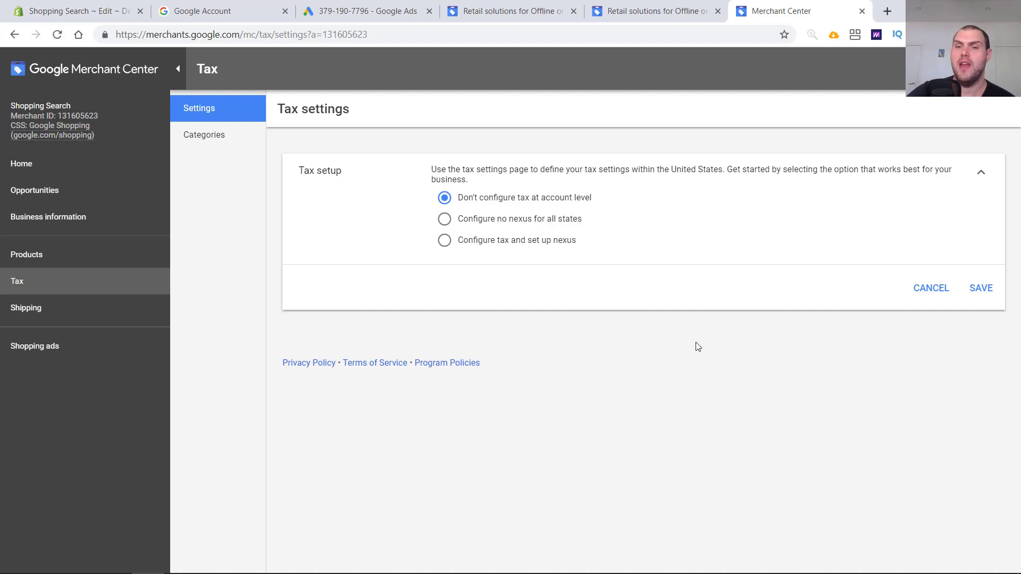
click(216, 139)
- Open the shipping settings and create a new shipping service named Free Shipping
click(76, 317)
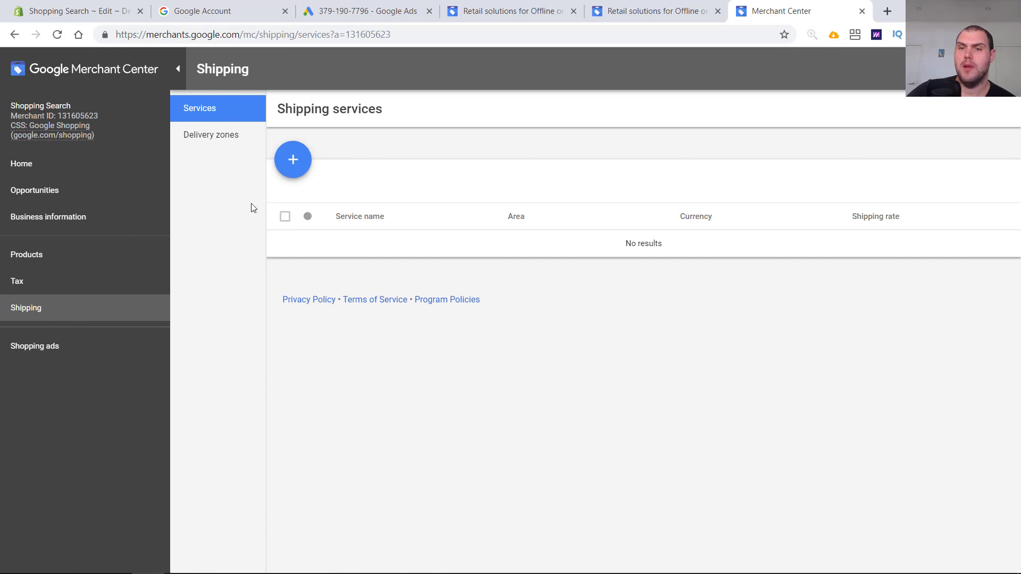
click(224, 137)
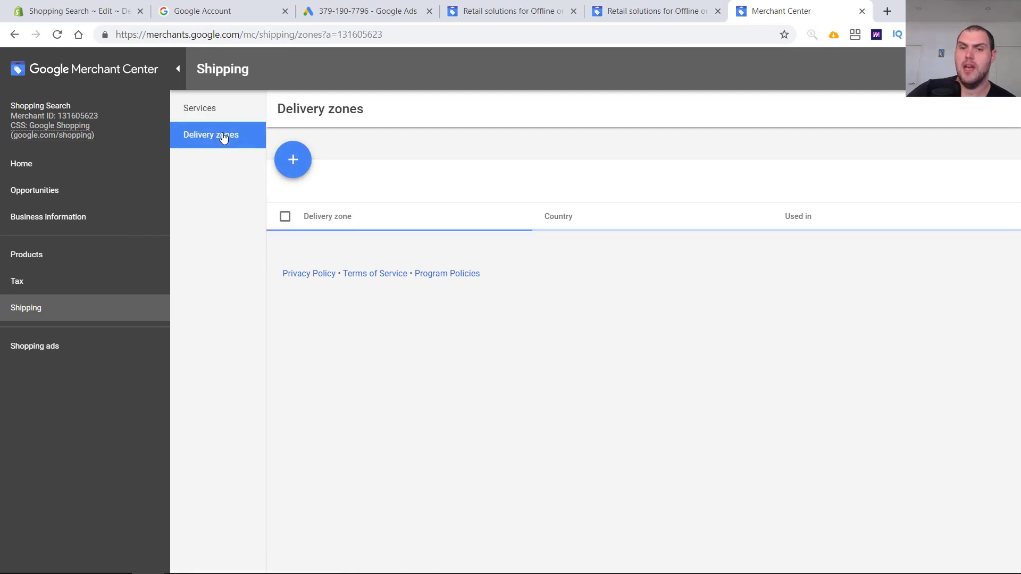
click(207, 106)
click(292, 158)
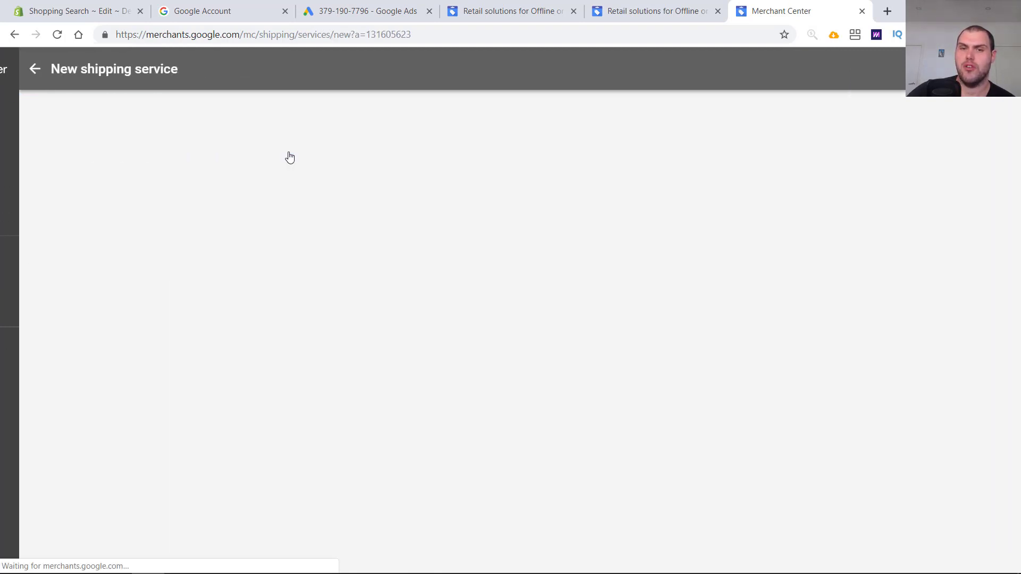
text(F)
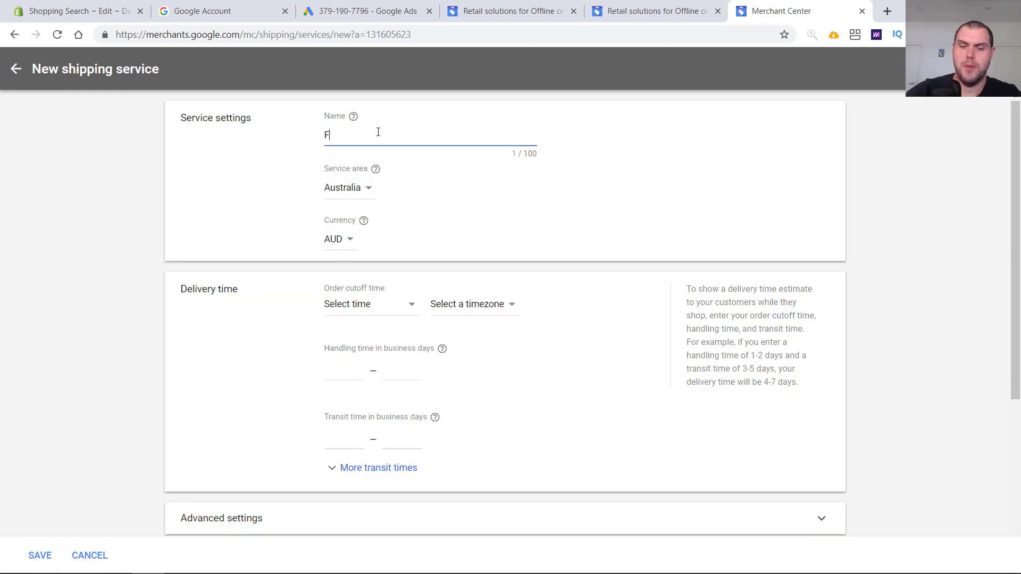
text(ree Shipping)
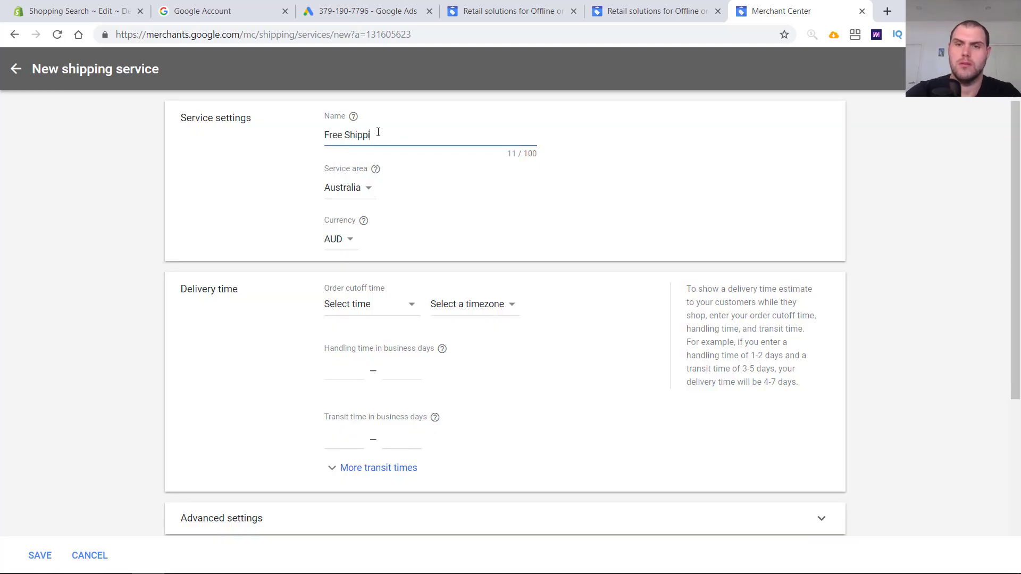
- Set the handling time to 1–7 business days
click(346, 373)
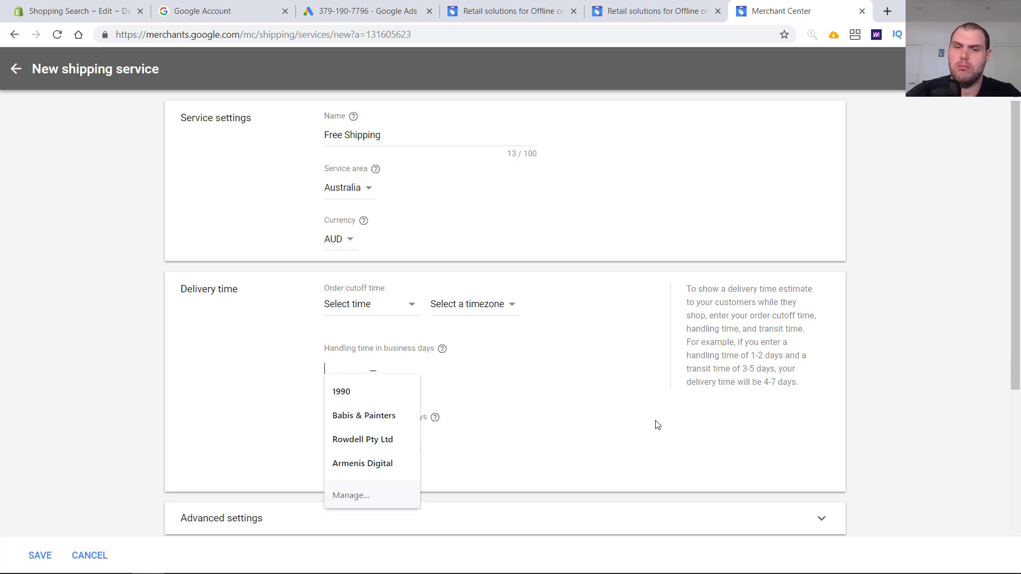
text(2)
key(Tab)
click(327, 371)
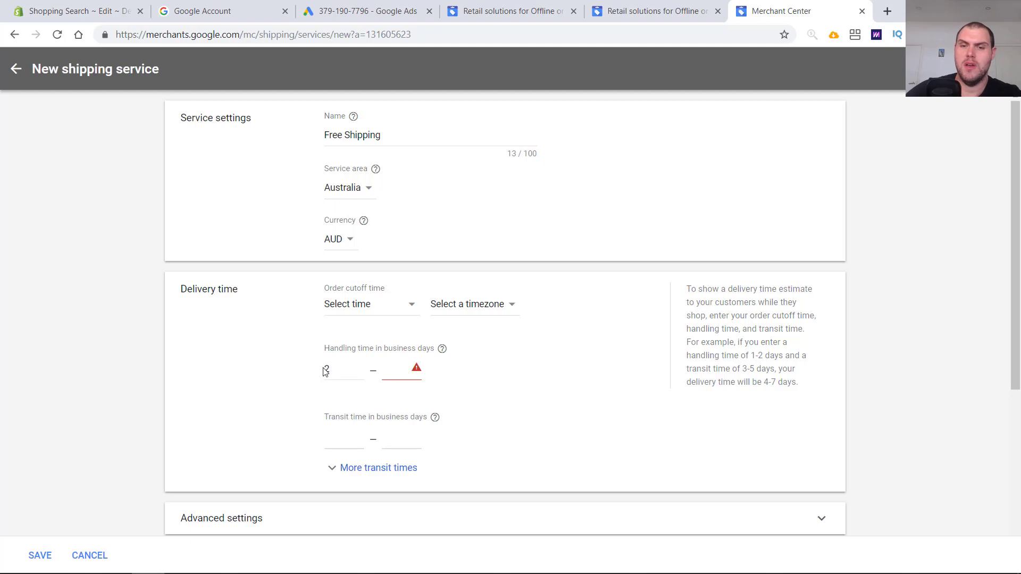
double_click(351, 368)
key(BackSpace)
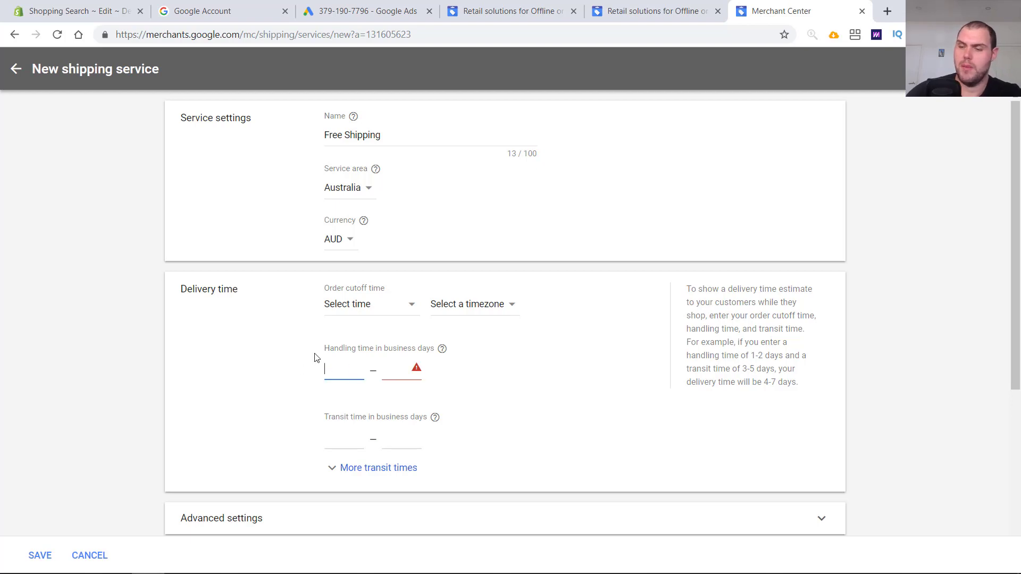
text(1)
key(Tab)
text(7)
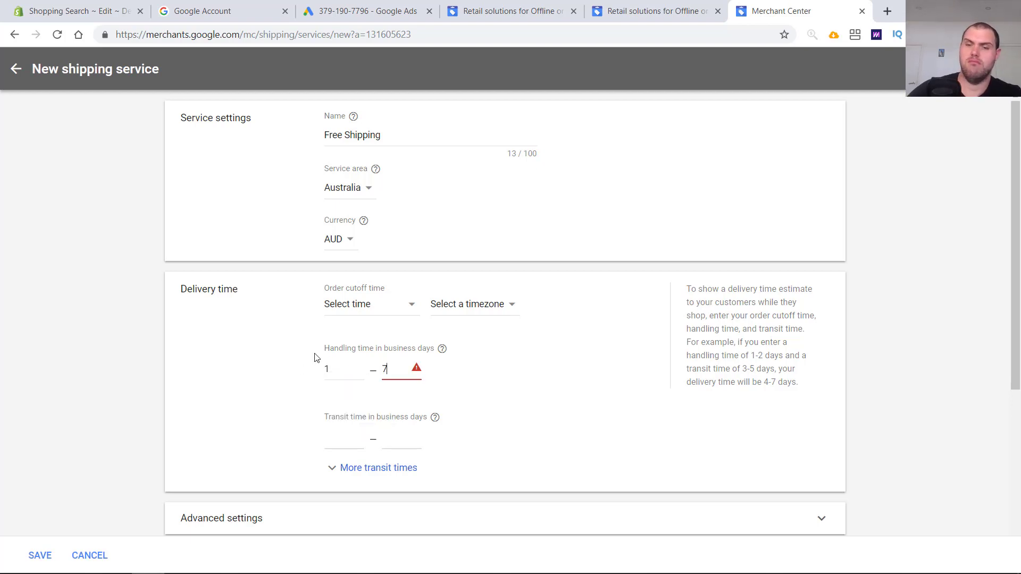
- Set the transit time to 2–21 business days
click(351, 437)
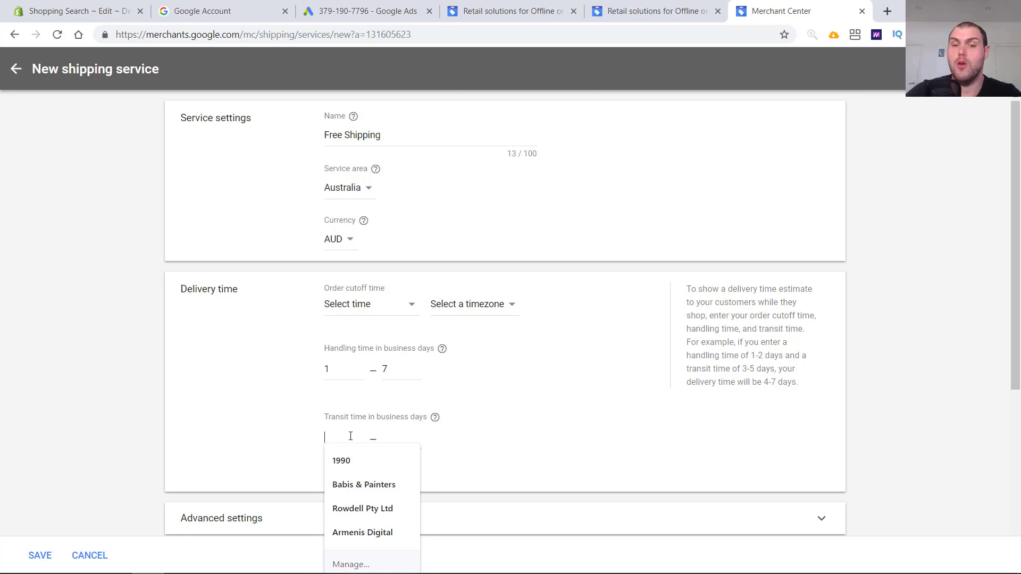
text(2)
key(Tab)
text(21)
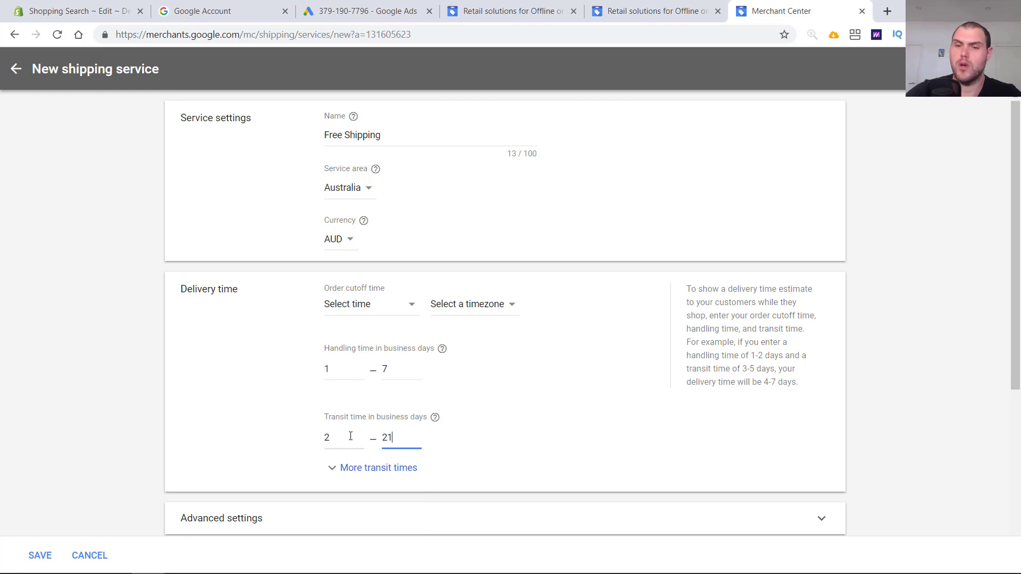
- Add a new shipping rate for all products named Free Shipping
scroll(351, 437, down, 5)
click(499, 234)
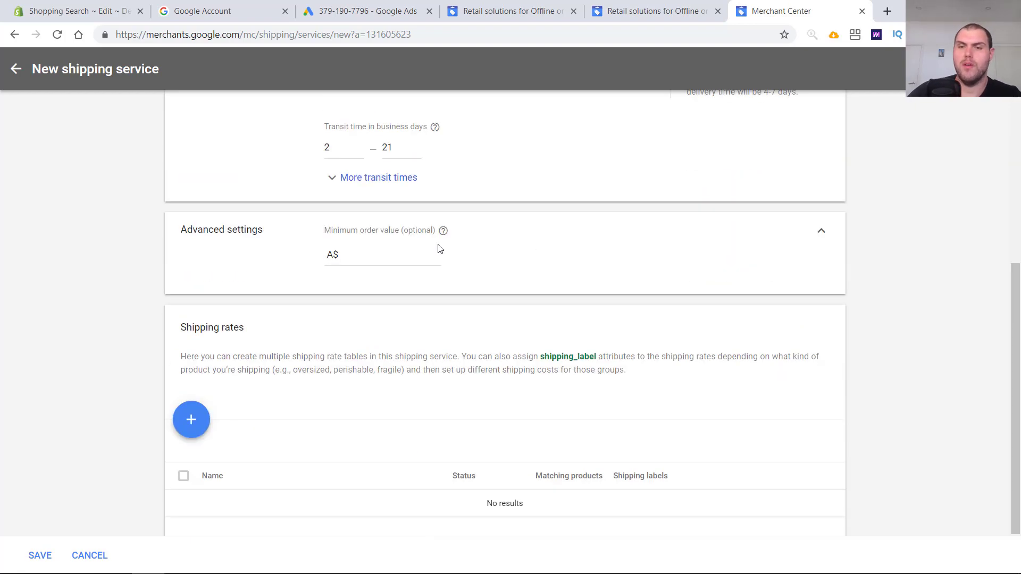
click(410, 250)
scroll(607, 276, down, 1)
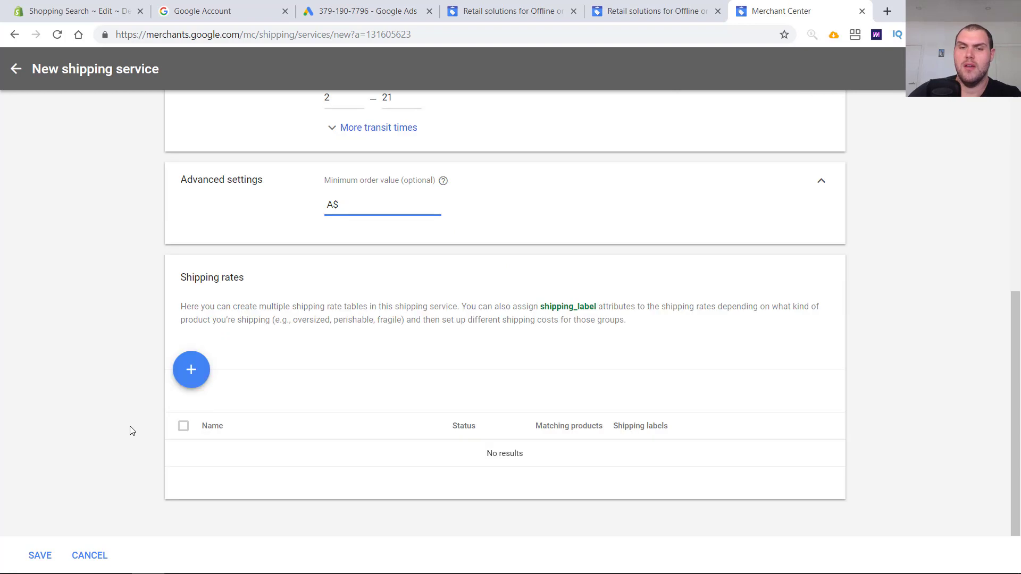
click(191, 376)
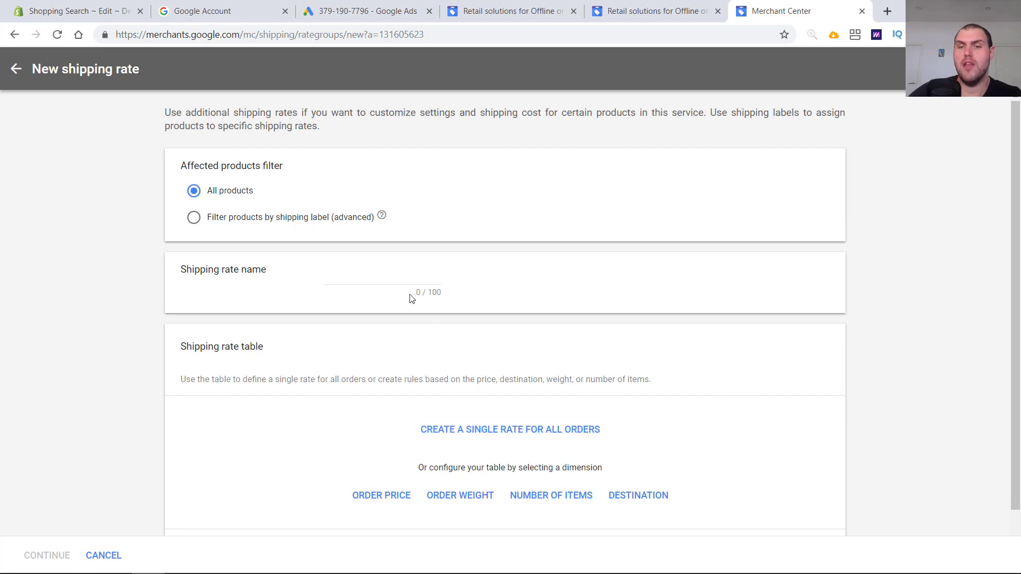
click(366, 273)
text(Free )
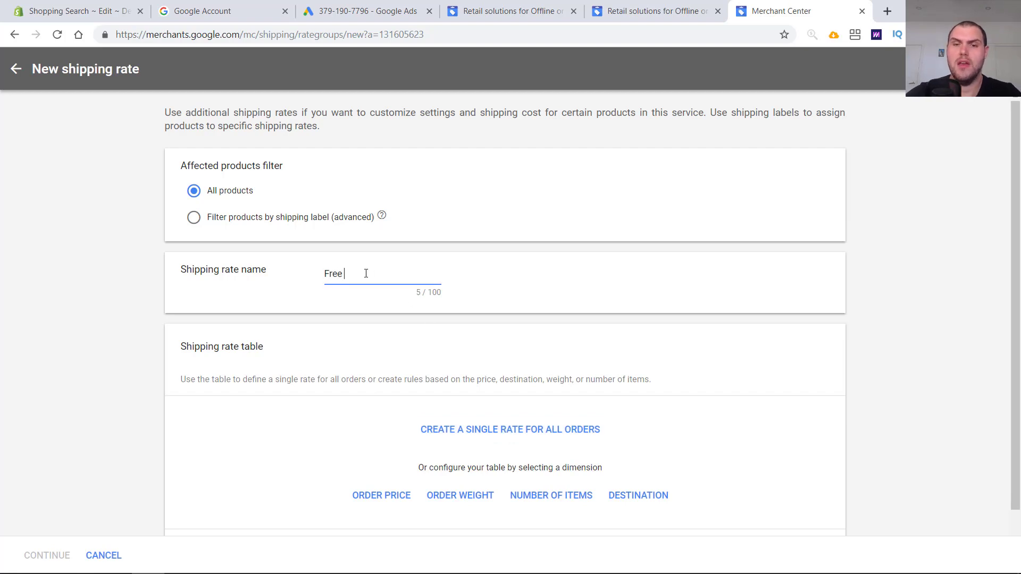
text(Shipping)
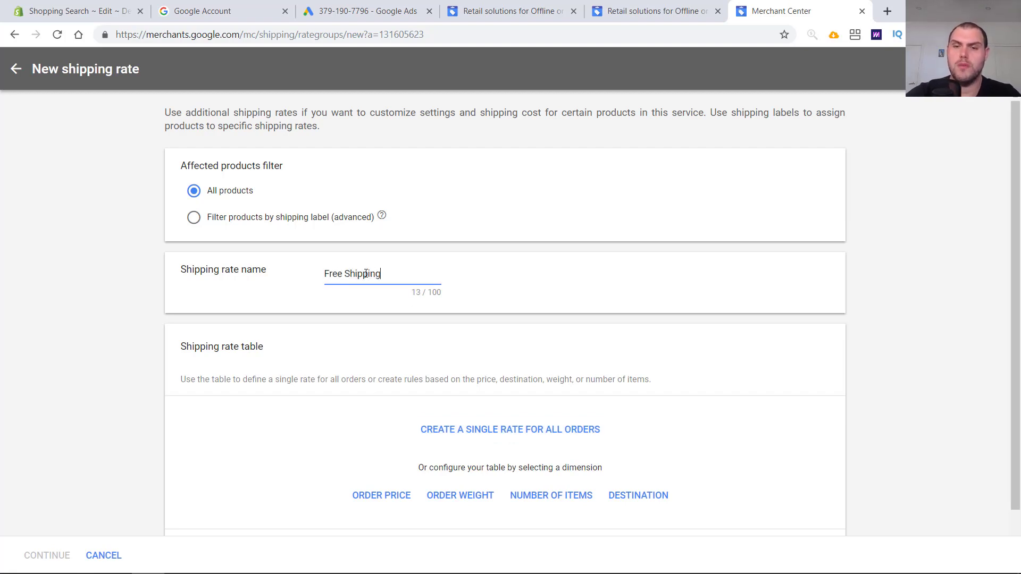
- Create a single fixed rate of A$ 0 for all orders and continue
click(507, 429)
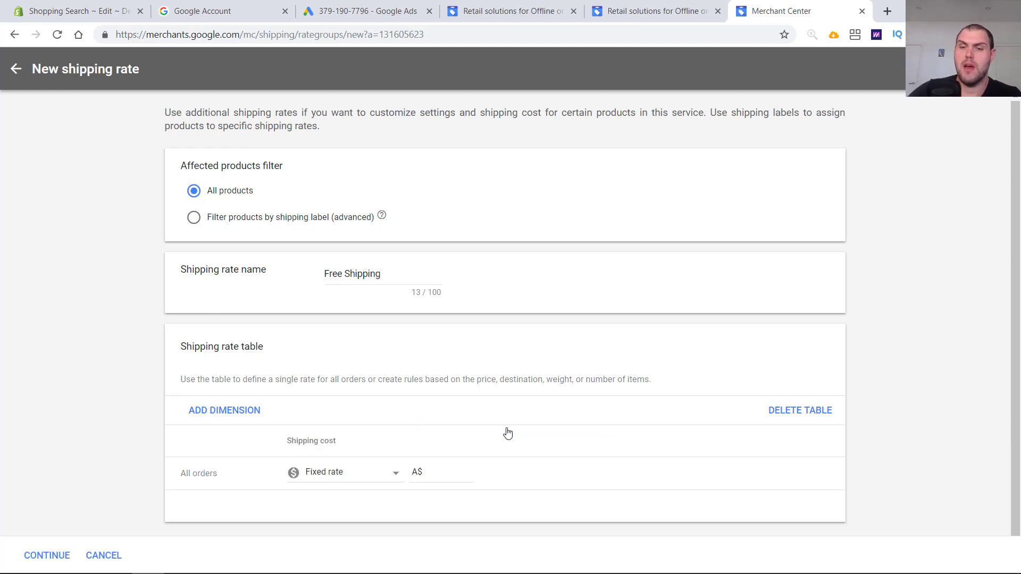
text(0)
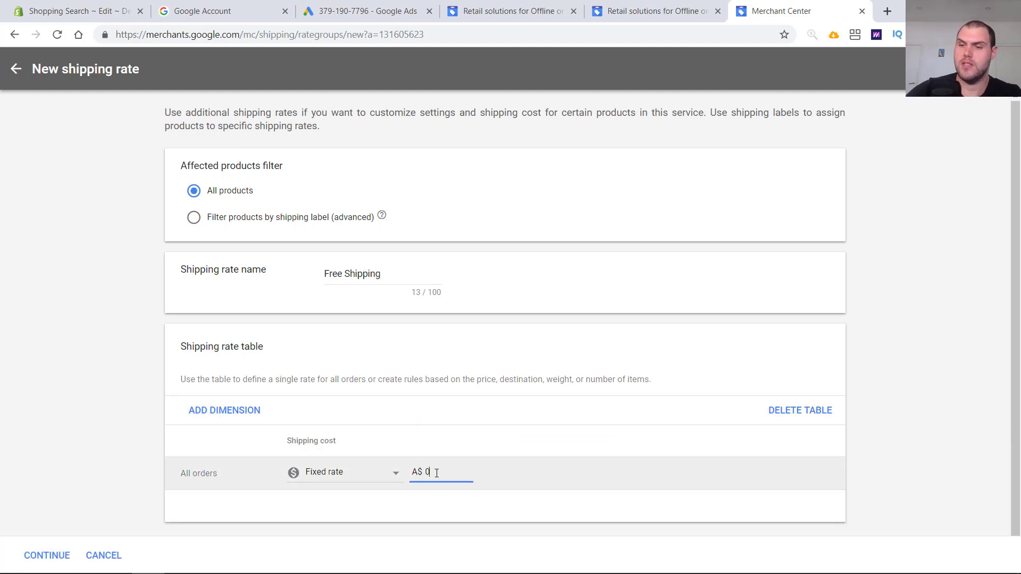
scroll(437, 473, down, 1)
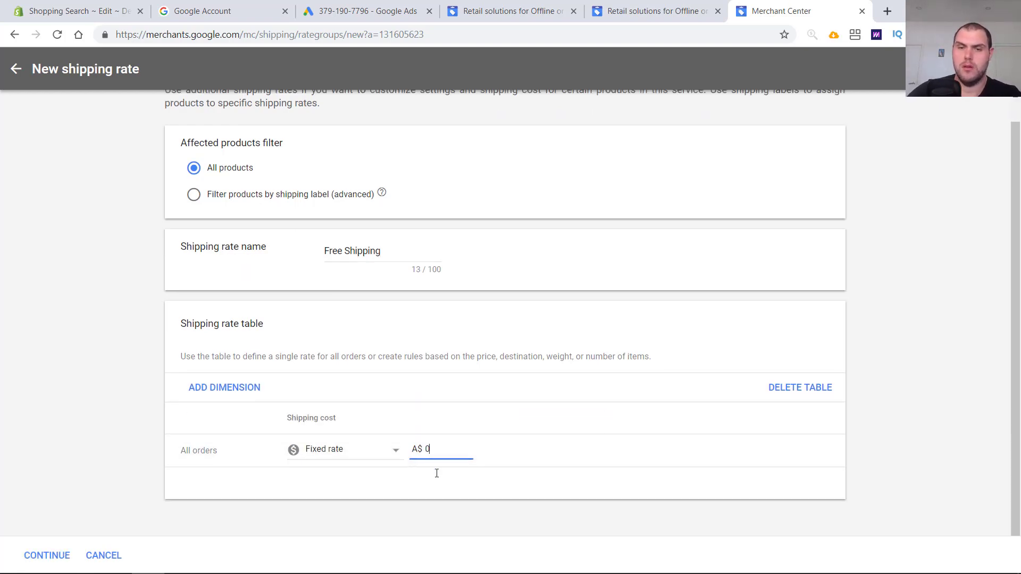
click(49, 555)
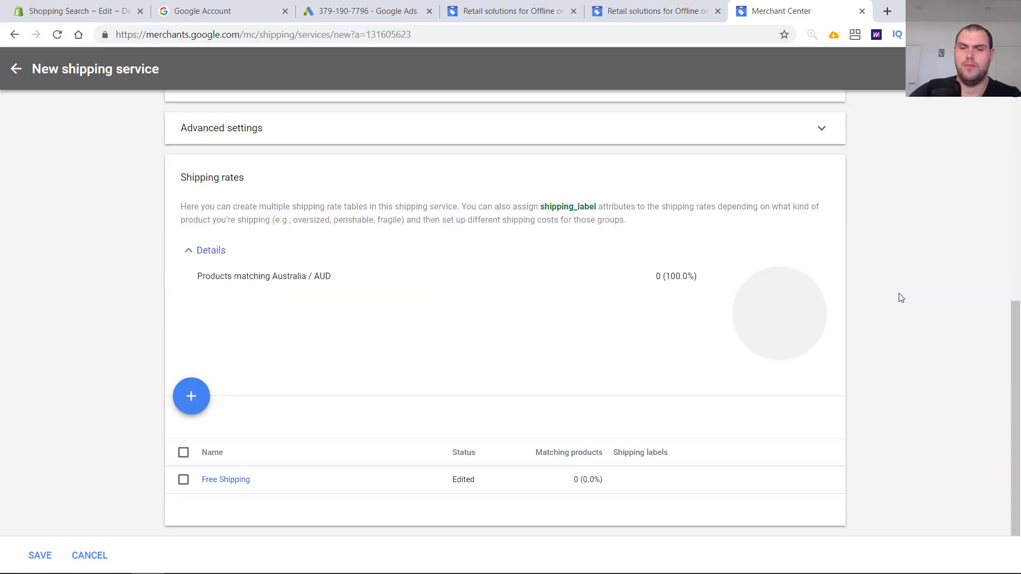
- Save the Free Shipping shipping service
scroll(208, 495, down, 5)
scroll(213, 487, up, 8)
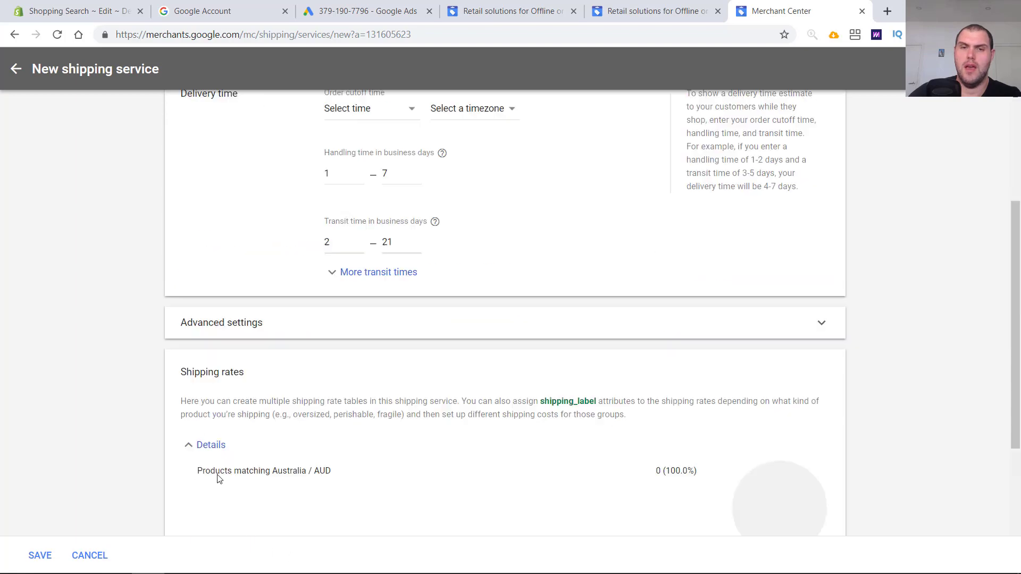
click(14, 78)
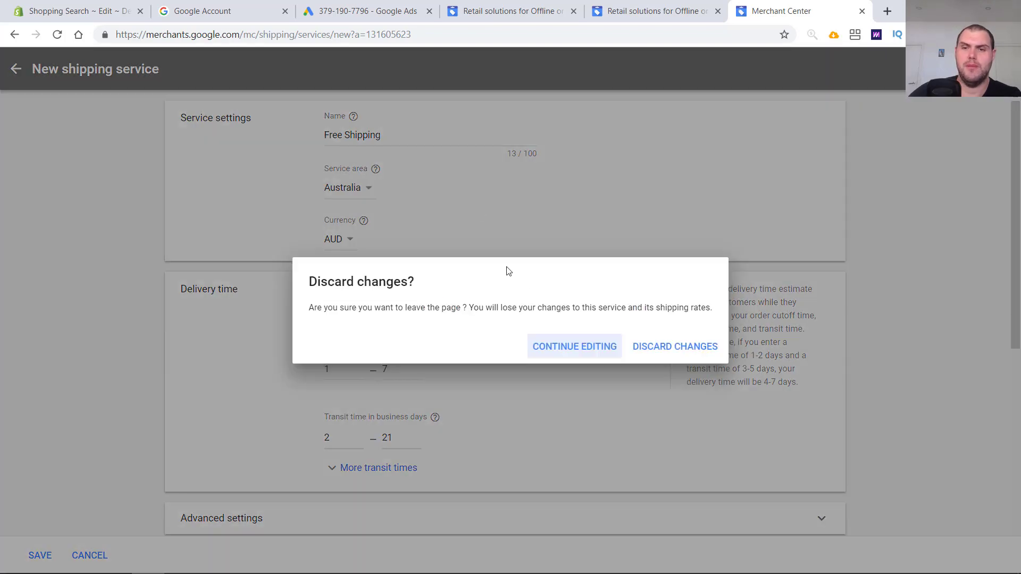
click(604, 348)
scroll(650, 415, down, 8)
click(37, 555)
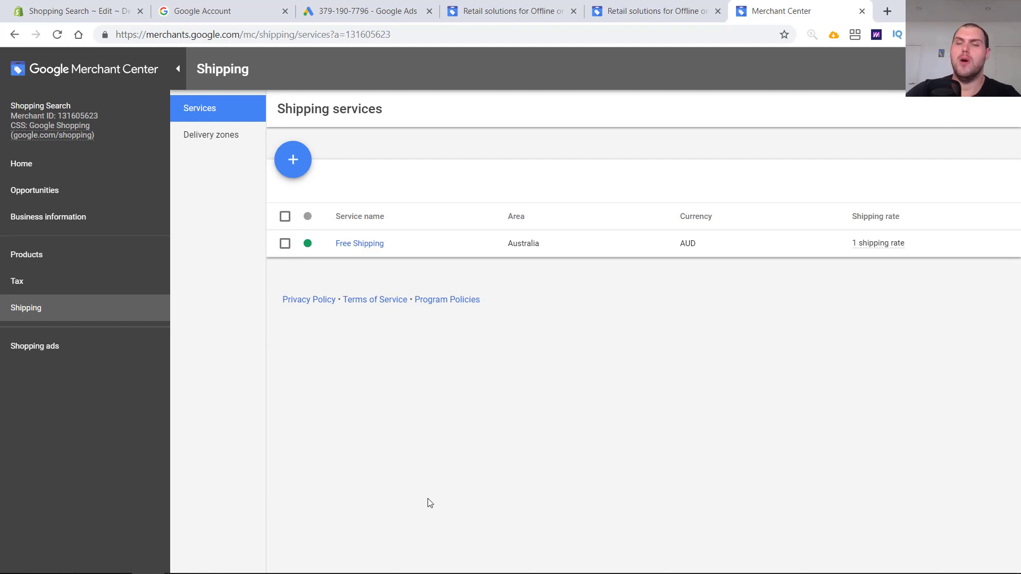
click(16, 561)
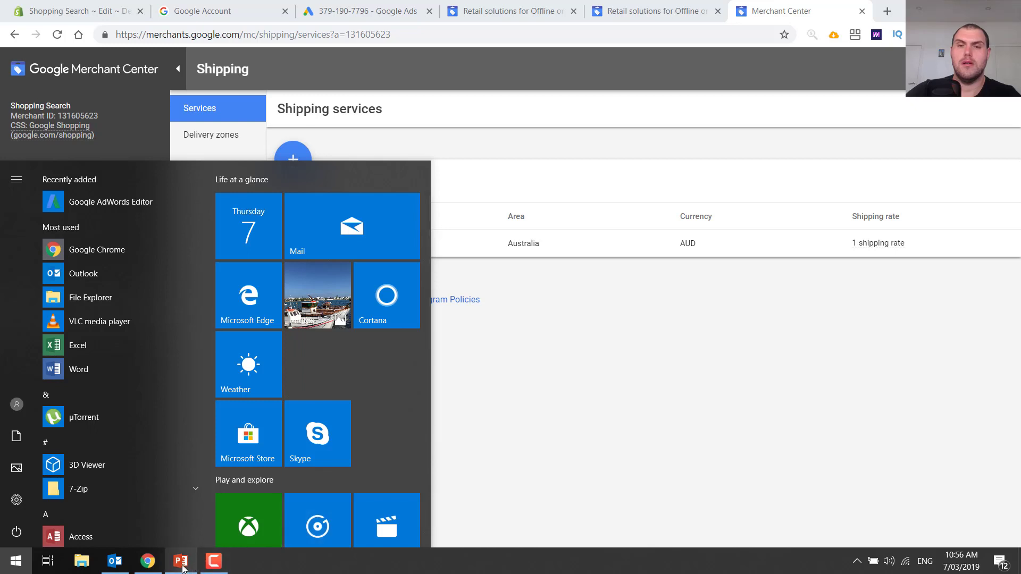
click(860, 399)
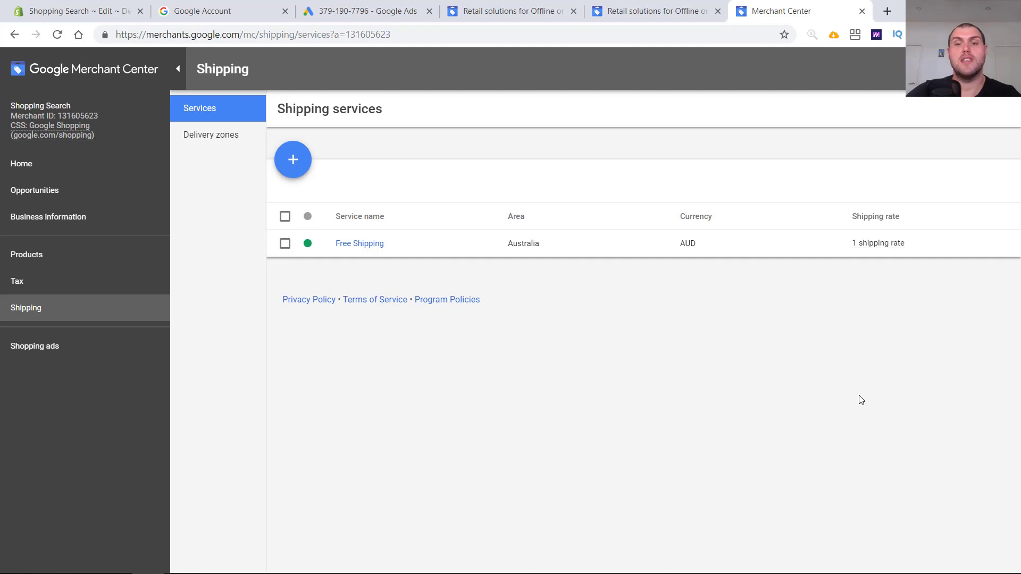
key(alt+Tab)
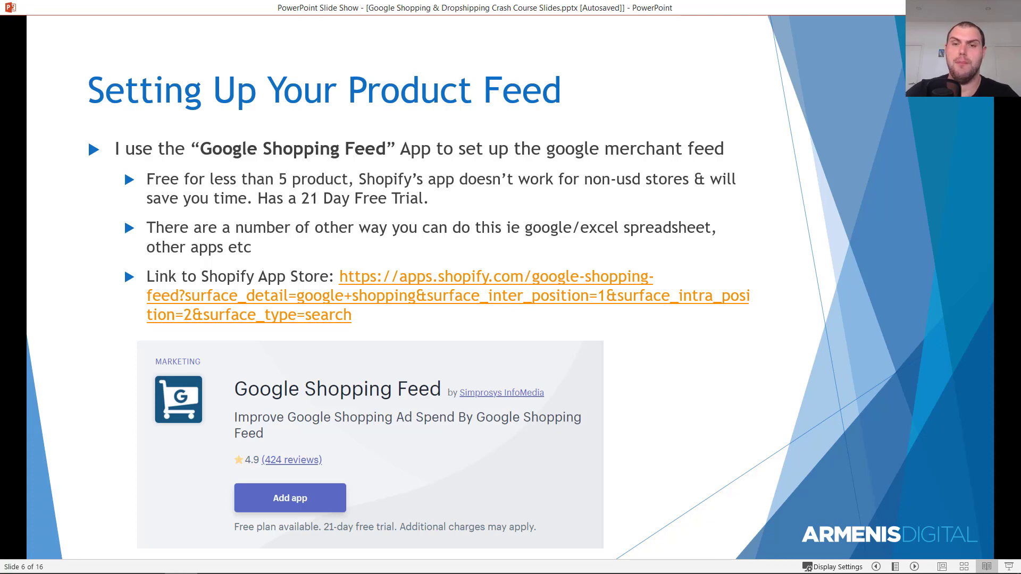
- Search the Shopify App Store for google shopping and open the Google Shopping Feed app
text(le shop)
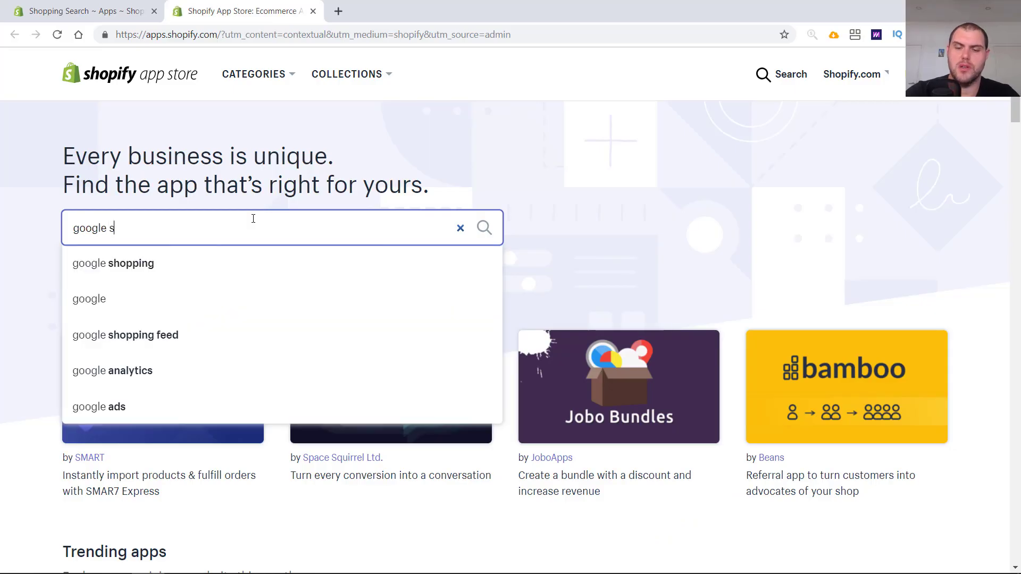
text(ping)
key(Return)
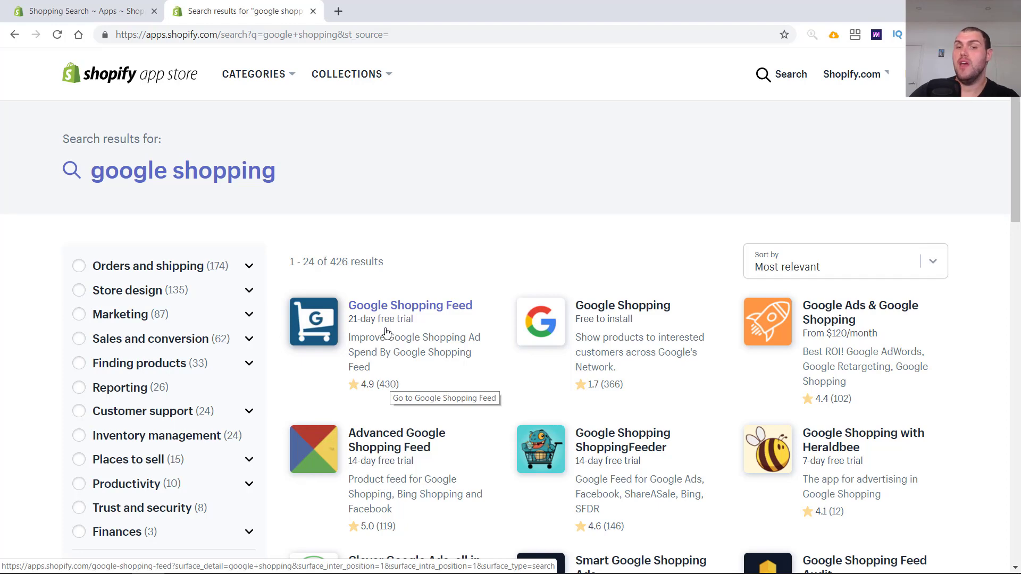
click(384, 309)
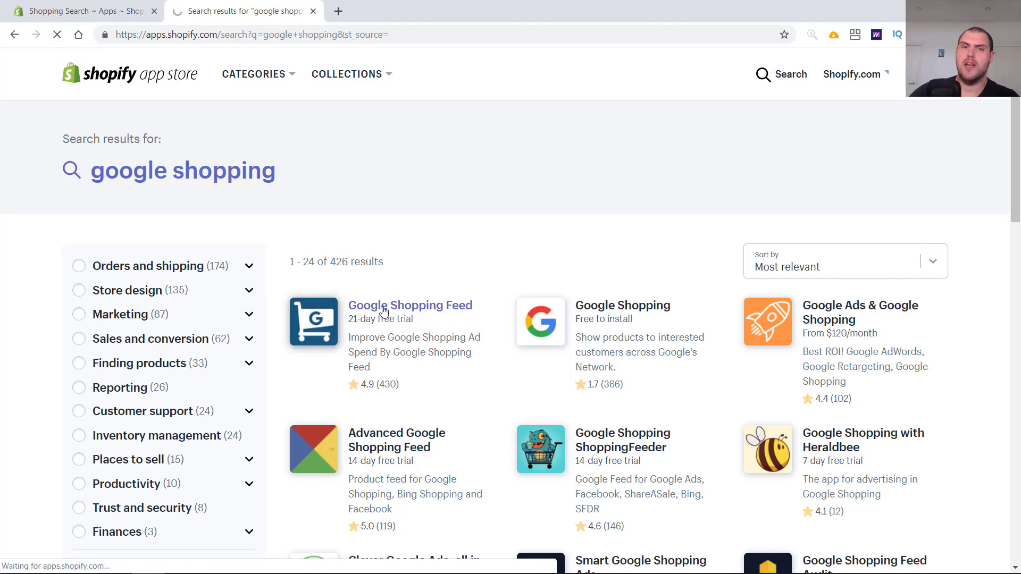
scroll(601, 312, down, 8)
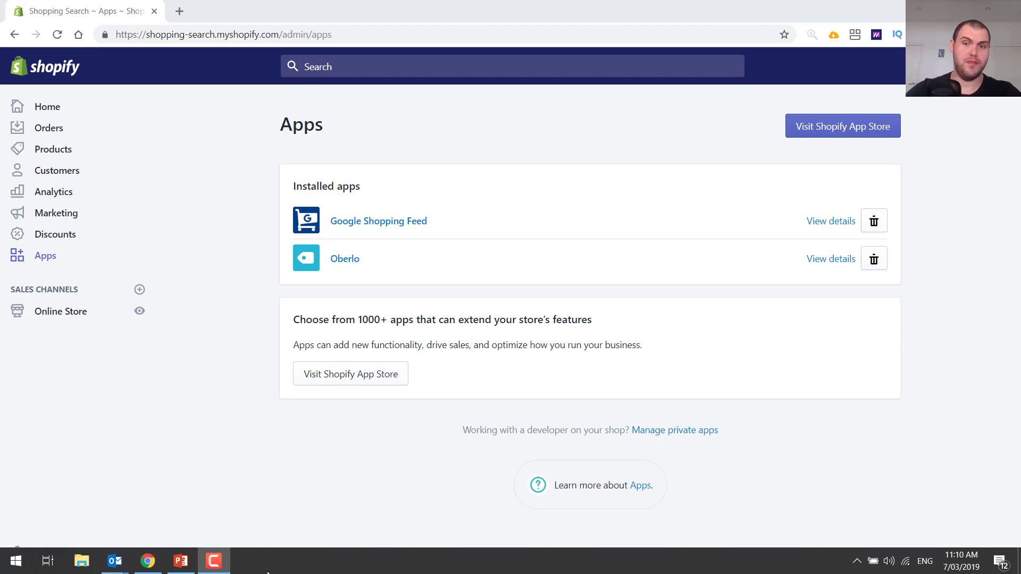
- Open the installed Google Shopping Feed app, continue the Google Shopping integration, and select and confirm the store's Merchant Center ID
click(366, 223)
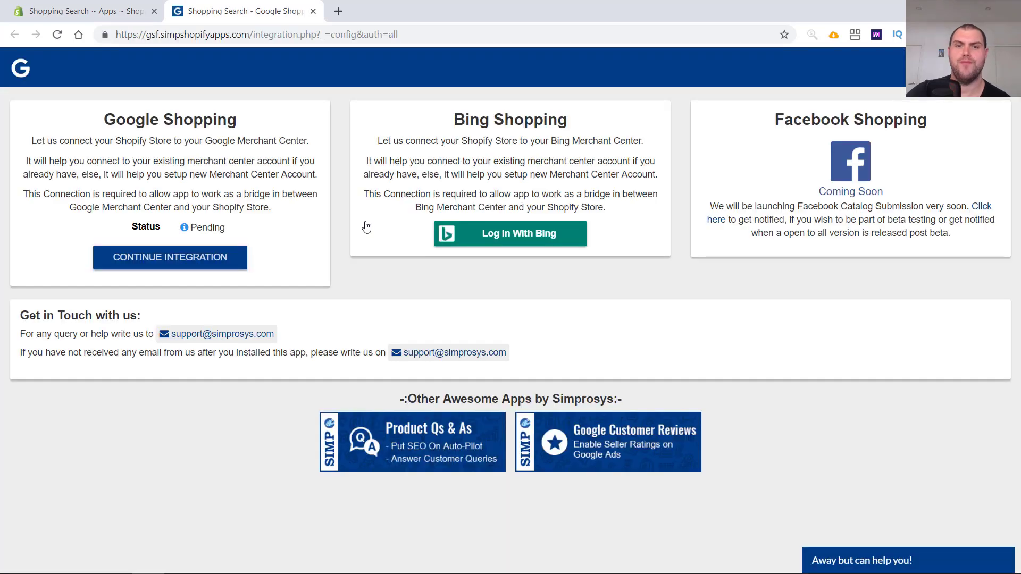
click(231, 261)
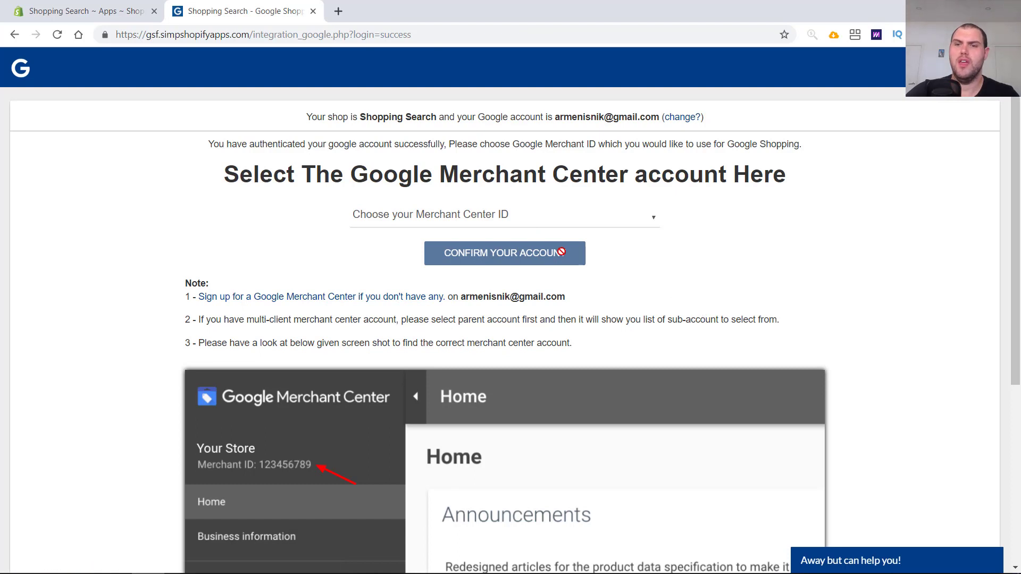
click(538, 223)
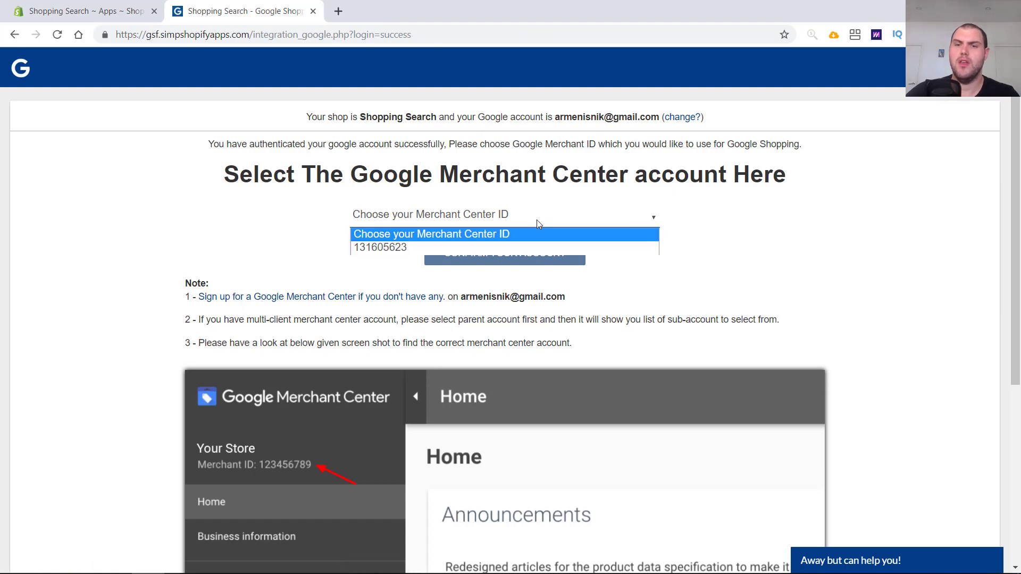
click(391, 248)
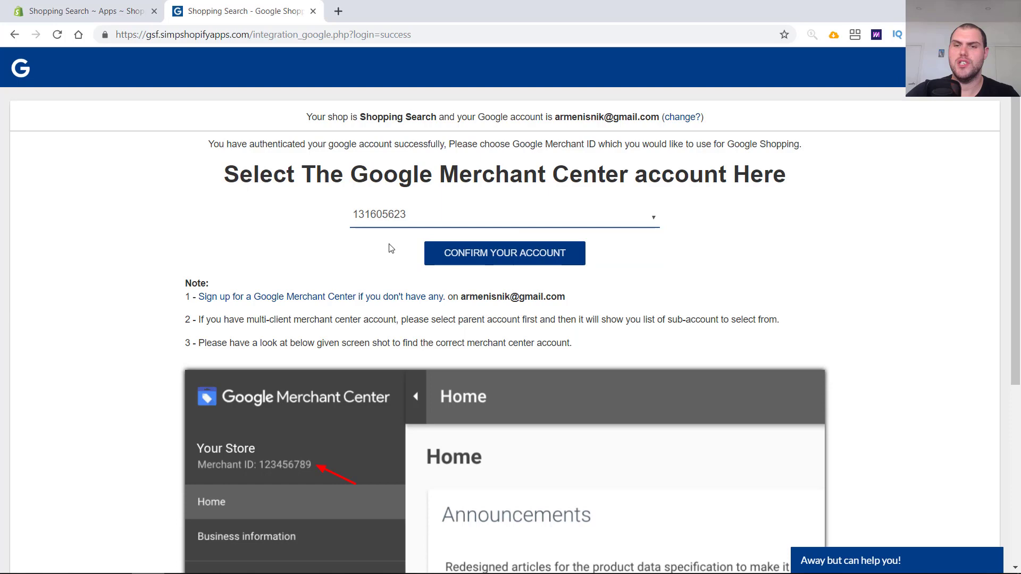
click(539, 254)
scroll(604, 335, down, 5)
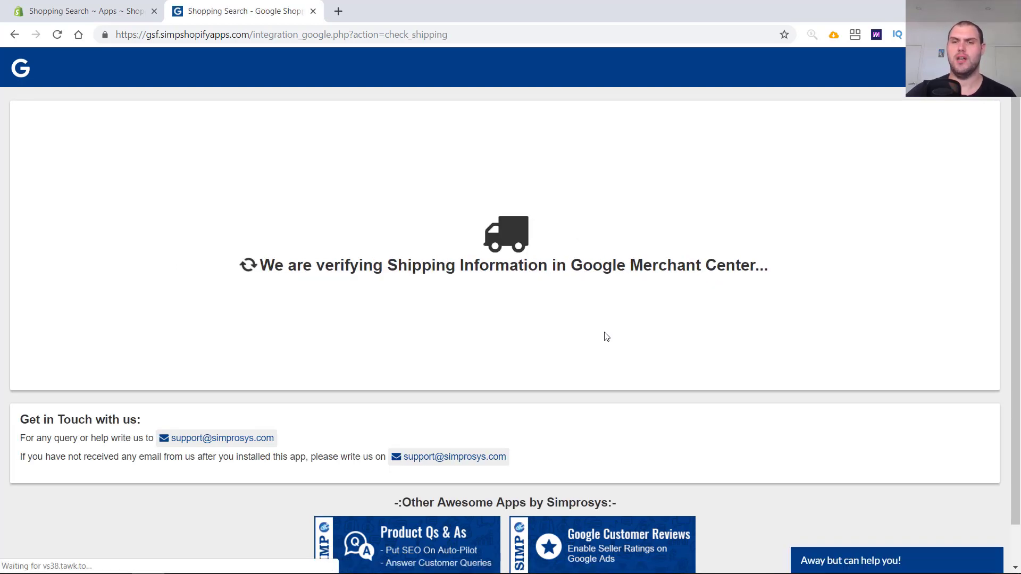
click(519, 367)
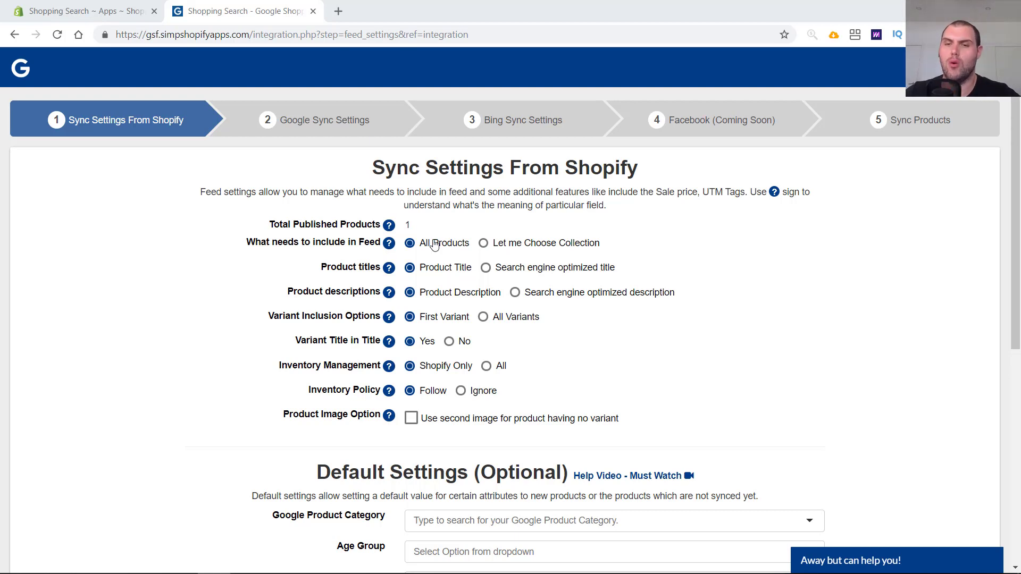
- Set the feed to include products from a chosen collection instead of all products
click(483, 243)
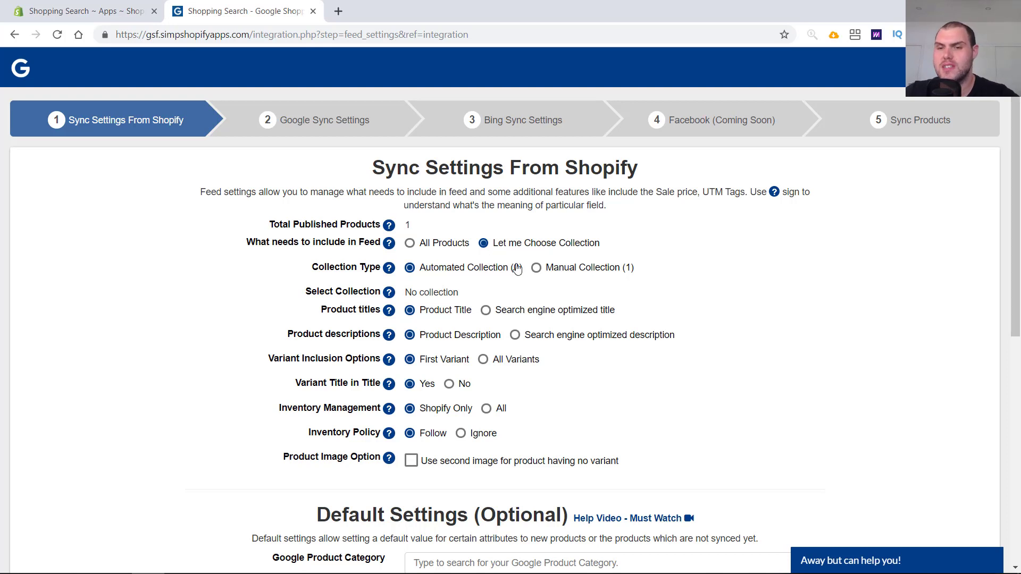
click(545, 272)
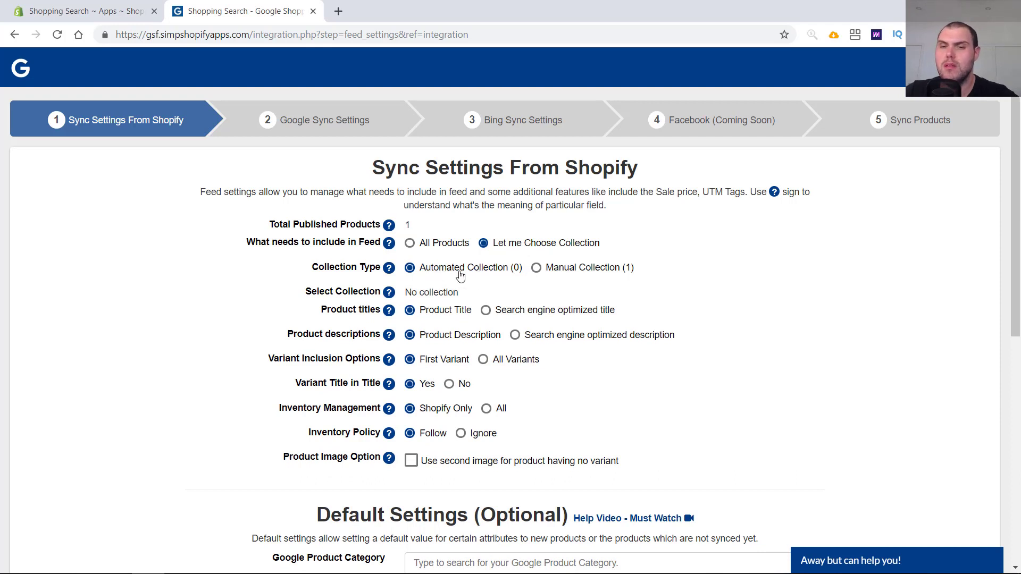
- In the Shopify admin, create a new collection titled Google Shopping
click(107, 5)
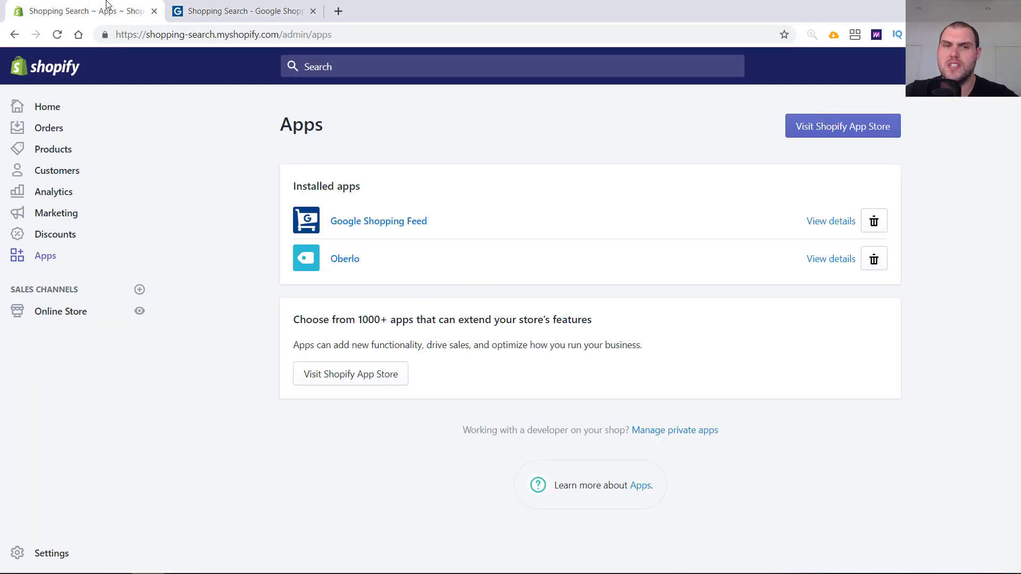
click(59, 153)
click(77, 227)
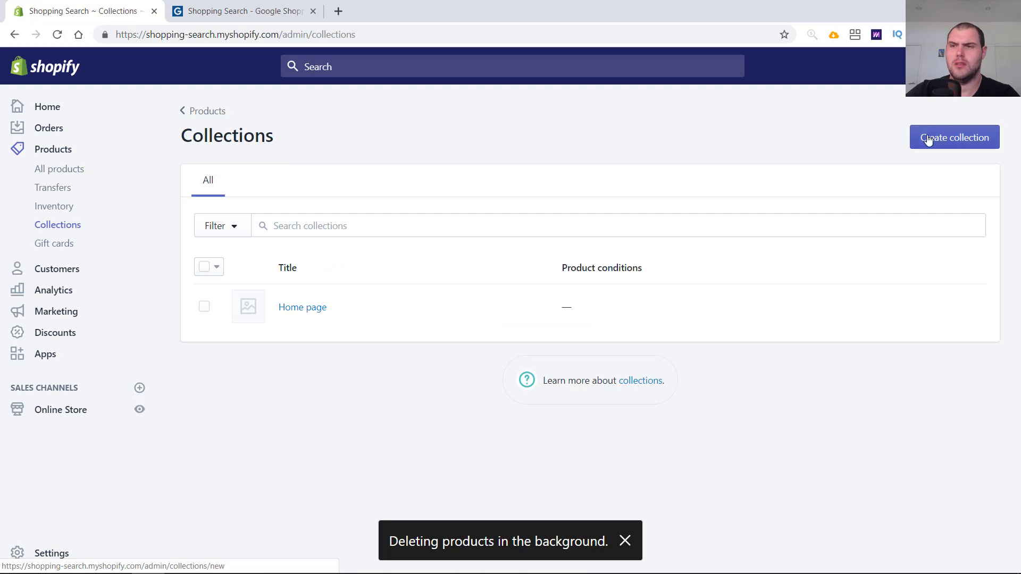
click(929, 139)
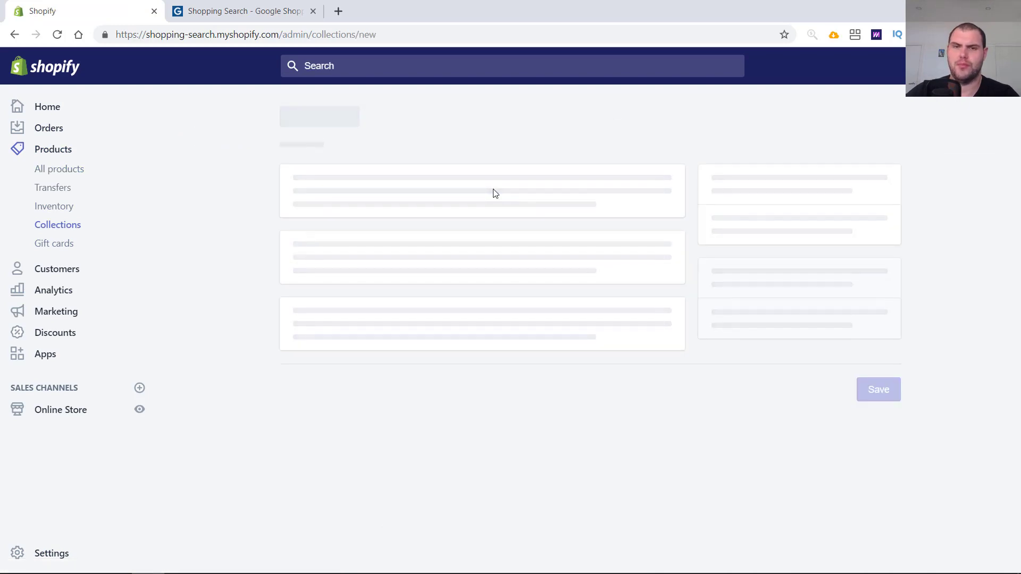
scroll(478, 202, down, 5)
scroll(466, 209, up, 5)
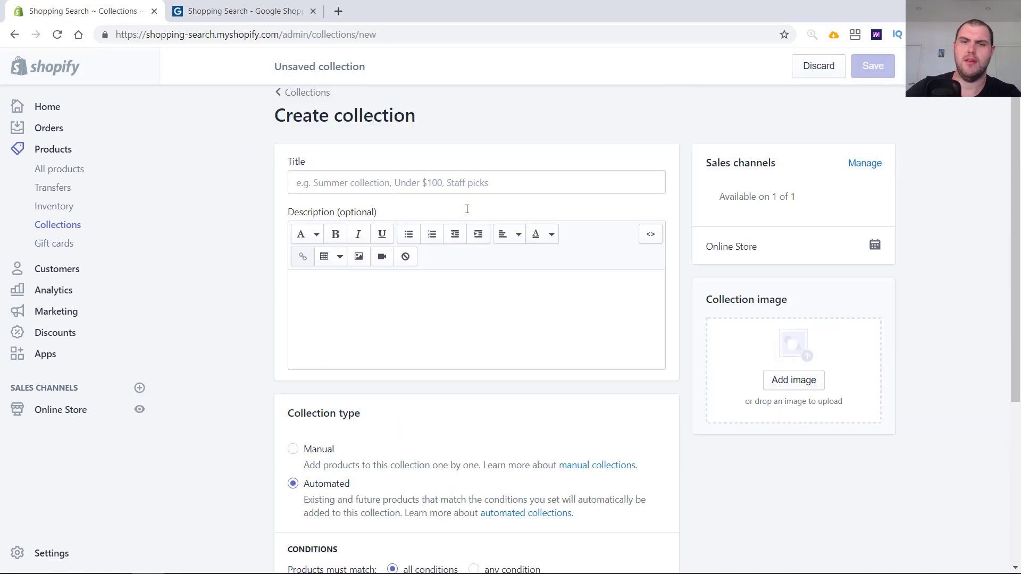
click(466, 209)
text(Google )
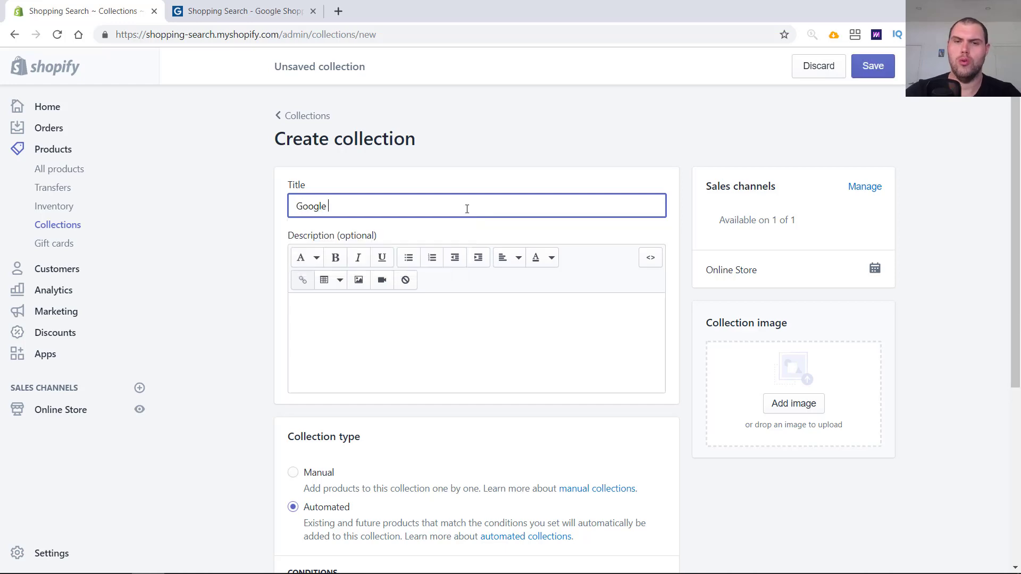
text(Shopping)
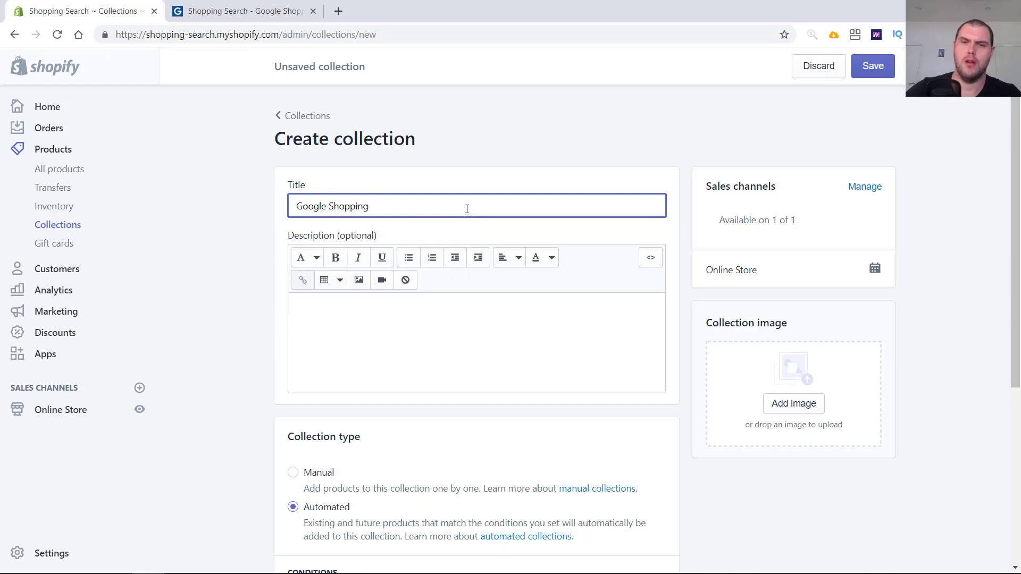
- Set the automated collection condition to product tag is equal to google
scroll(466, 209, down, 5)
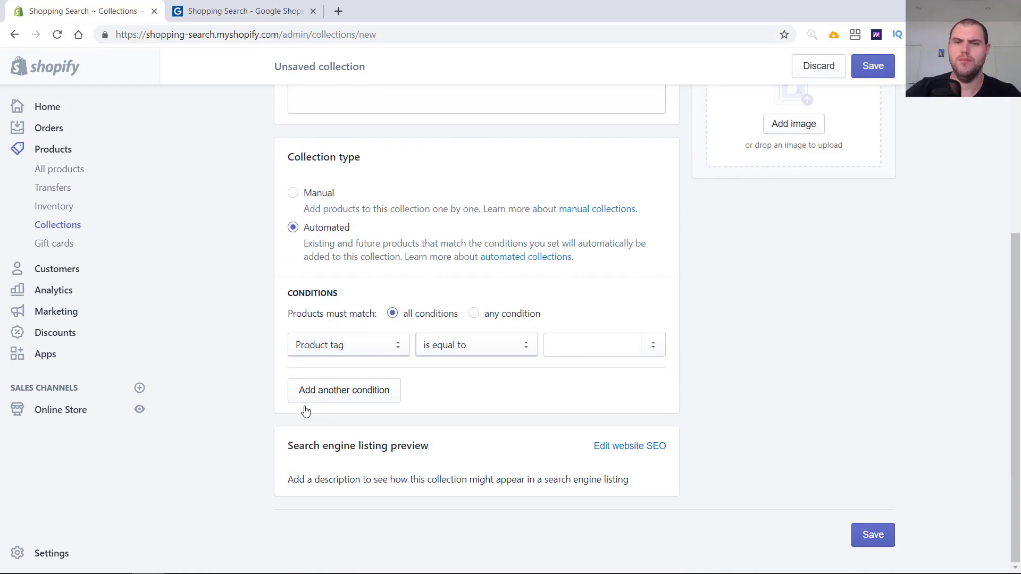
click(586, 349)
text(google)
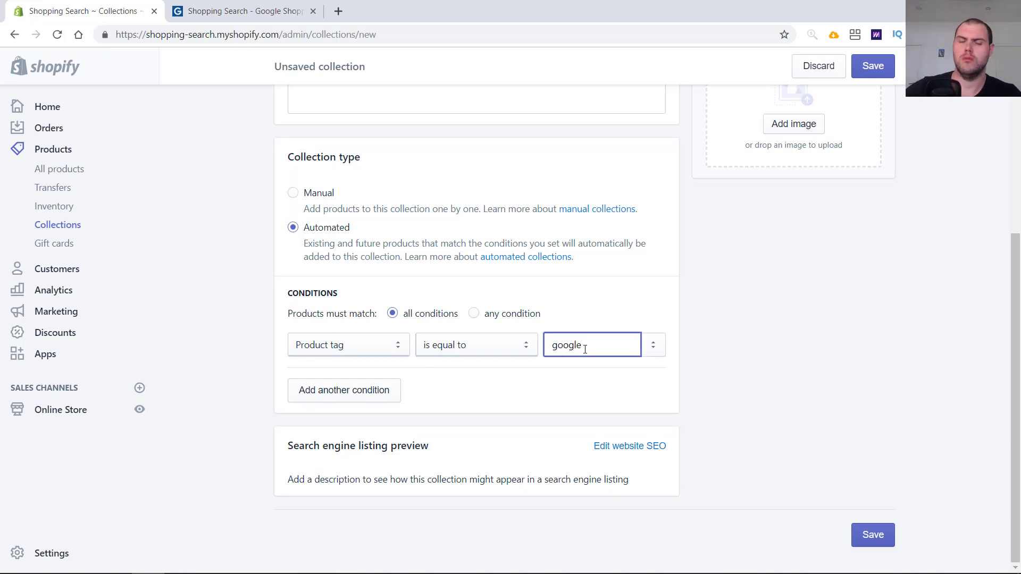
- Save the new Google Shopping collection
click(873, 76)
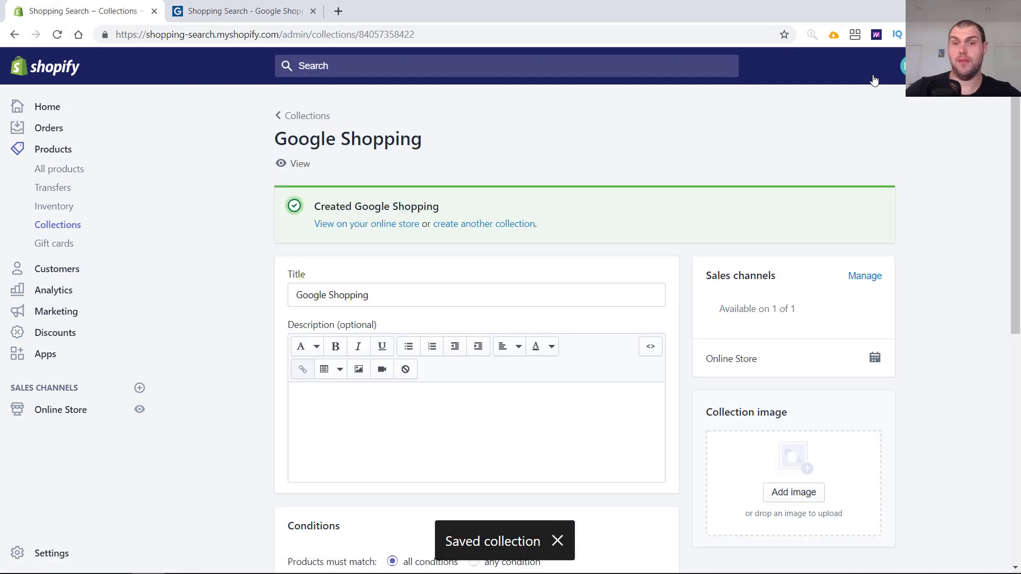
- In the feed app's sync settings, set product titles to use the search engine optimized title
click(203, 8)
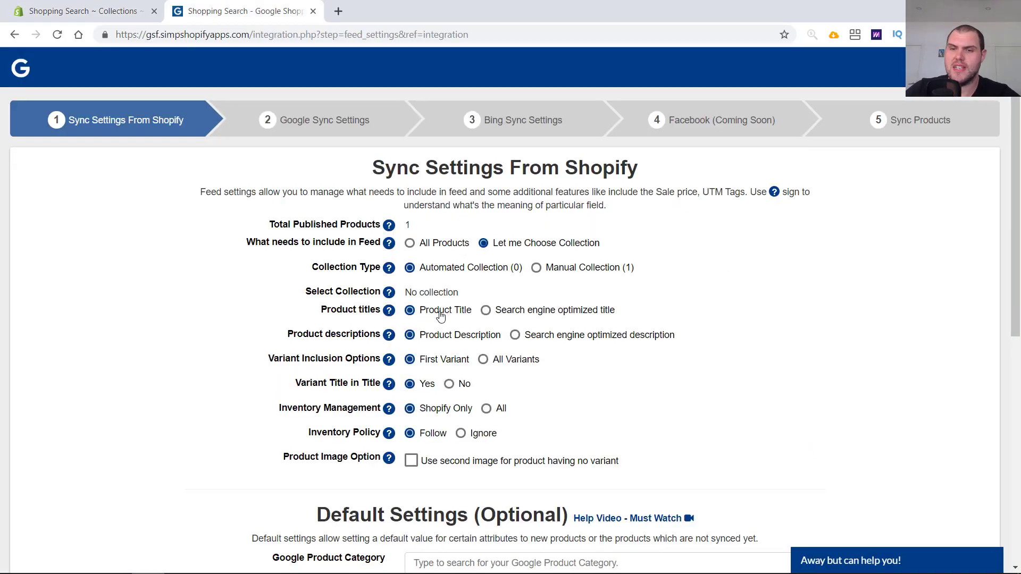
click(488, 312)
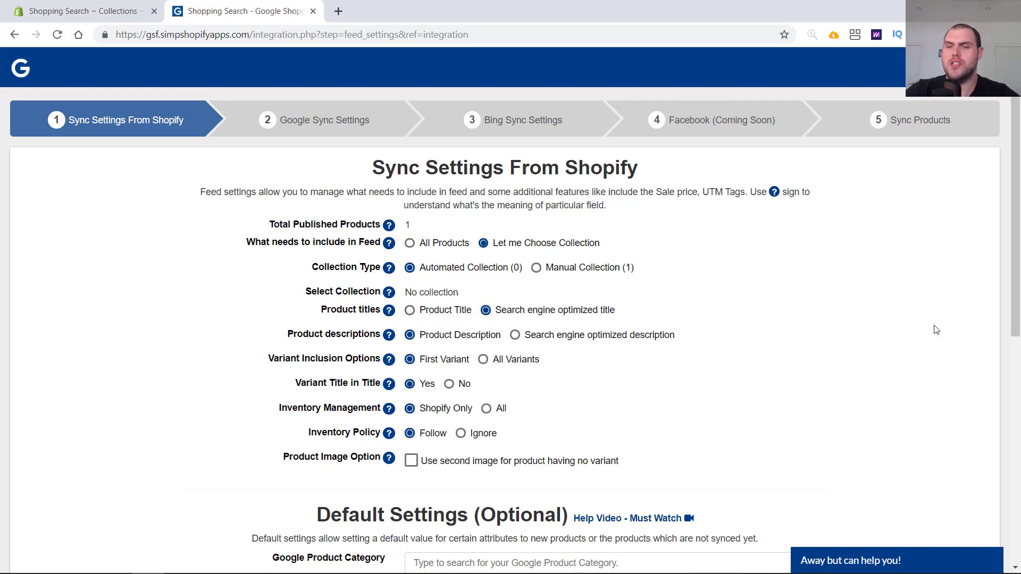
- Examine the product's title, SEO page title and description in the Shopify product editor to compare them
click(82, 10)
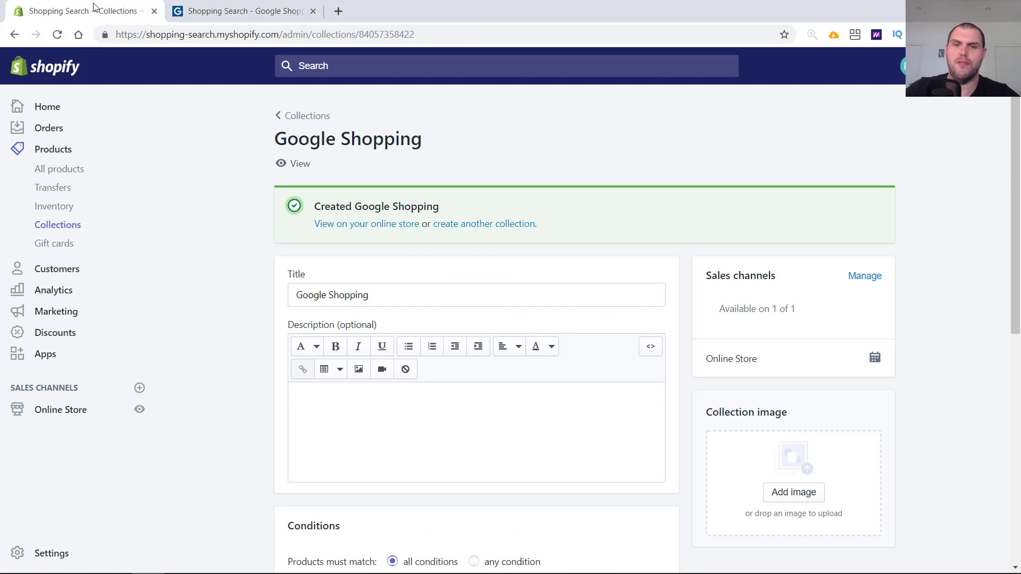
click(71, 171)
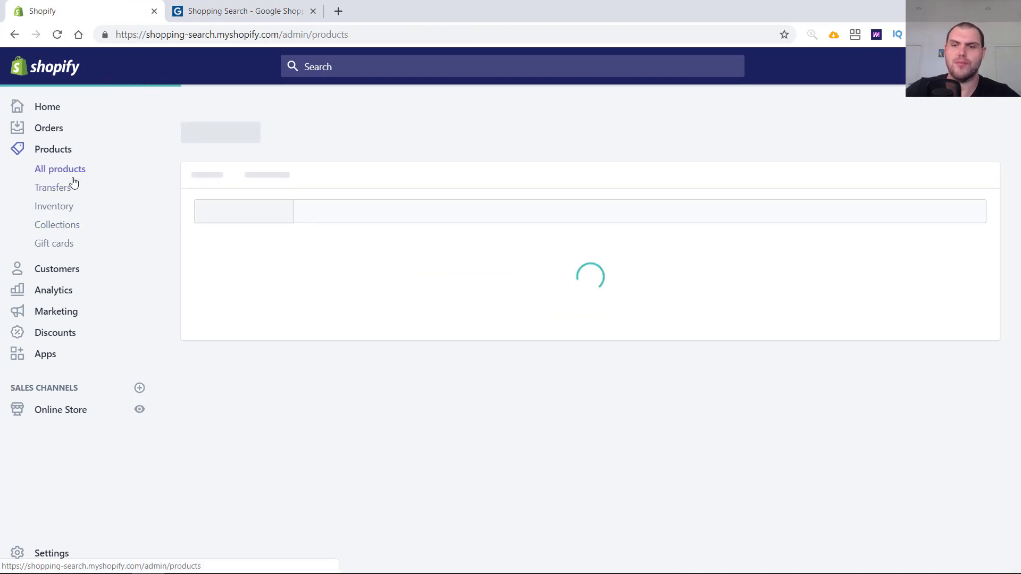
click(330, 307)
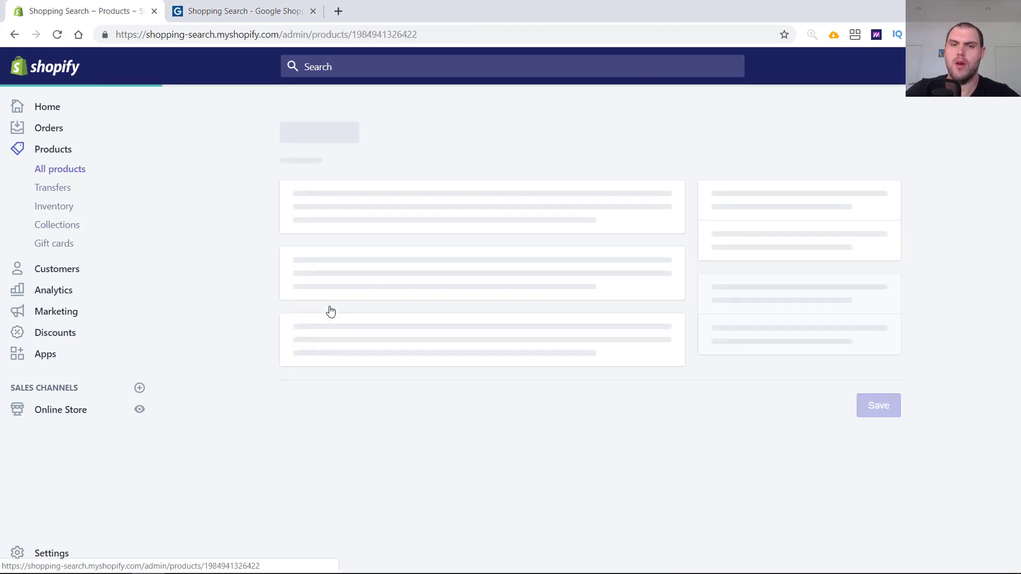
scroll(649, 426, down, 15)
click(647, 373)
scroll(650, 372, down, 3)
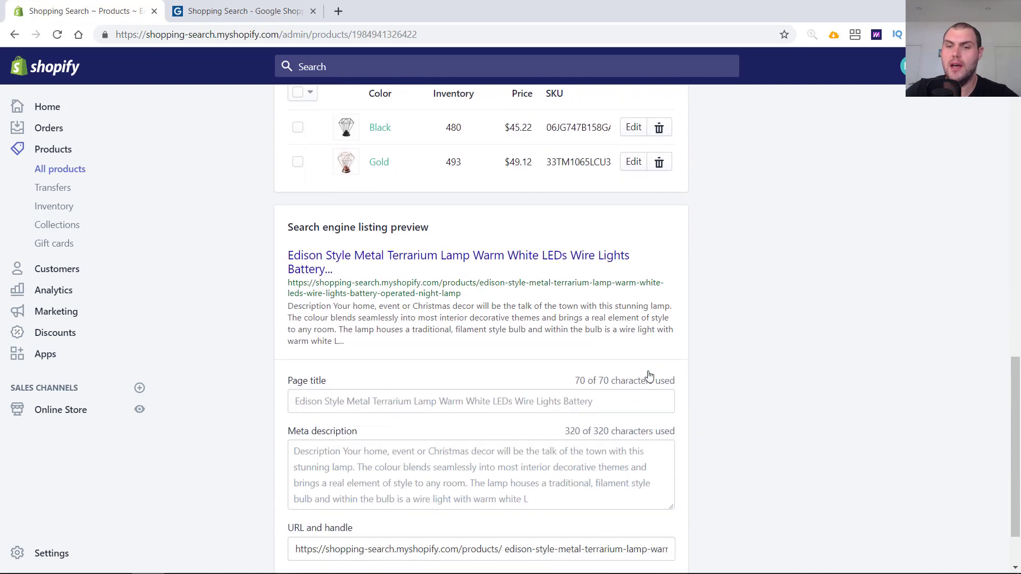
click(437, 398)
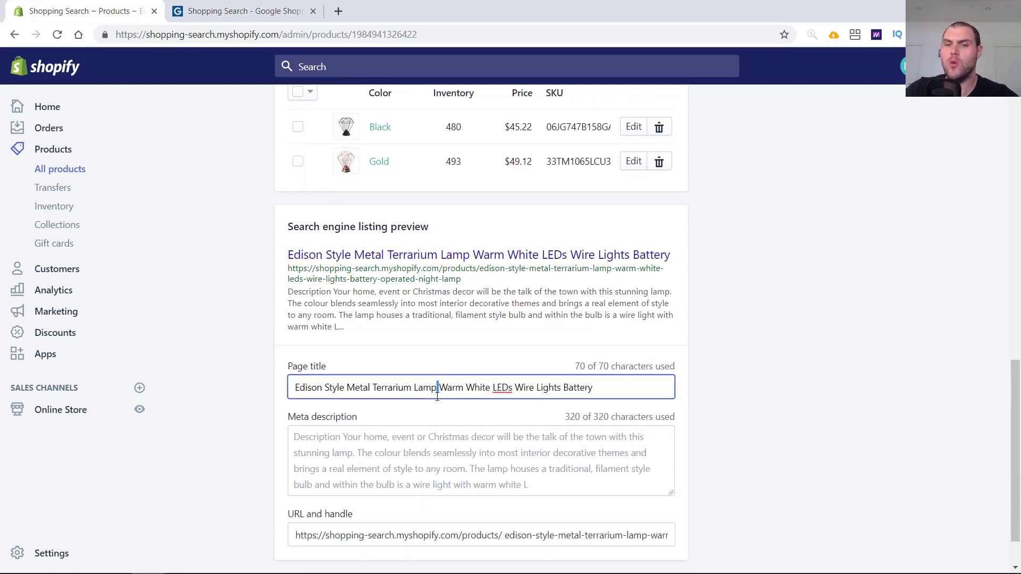
triple_click(463, 390)
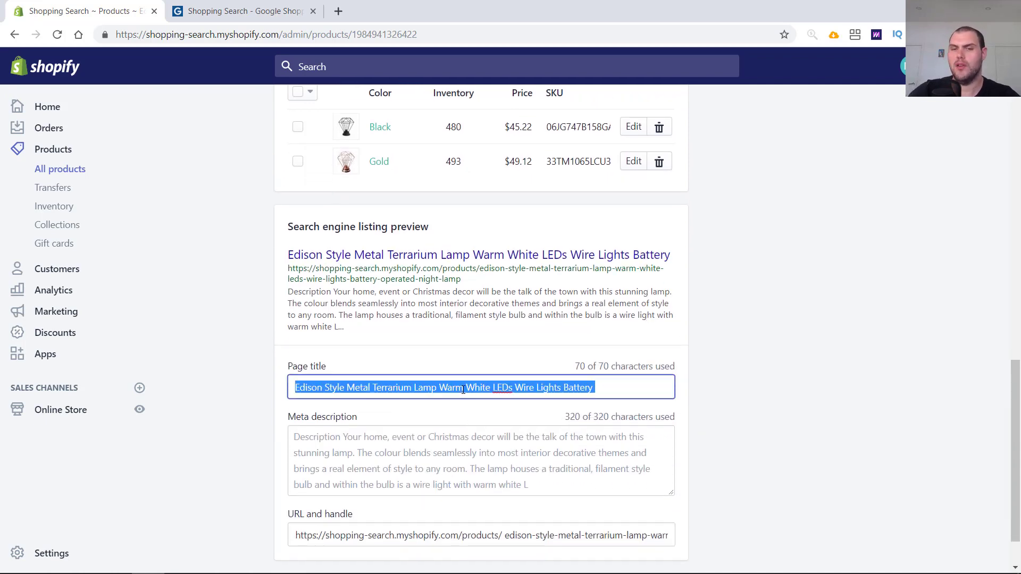
scroll(463, 390, up, 18)
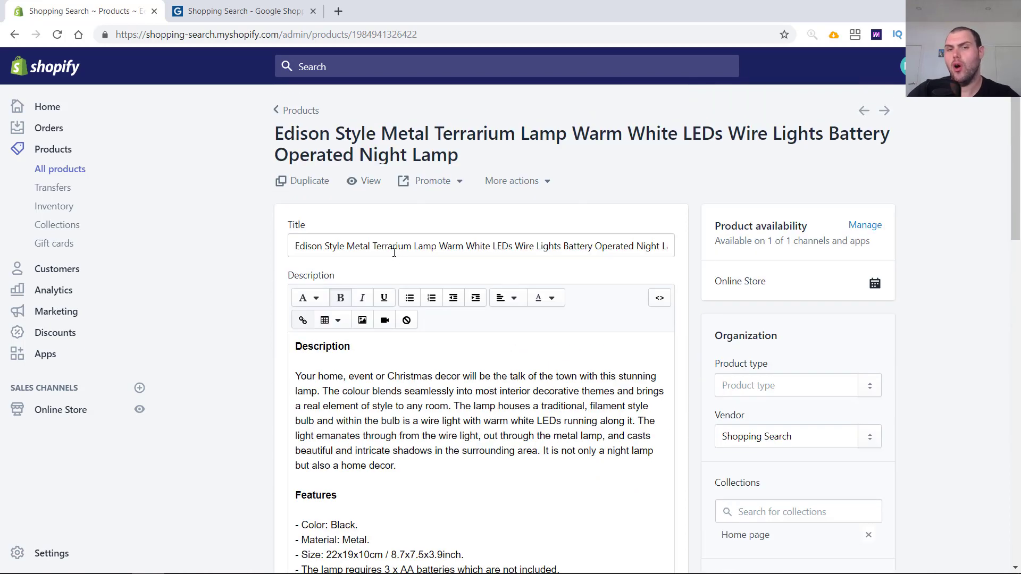
triple_click(378, 248)
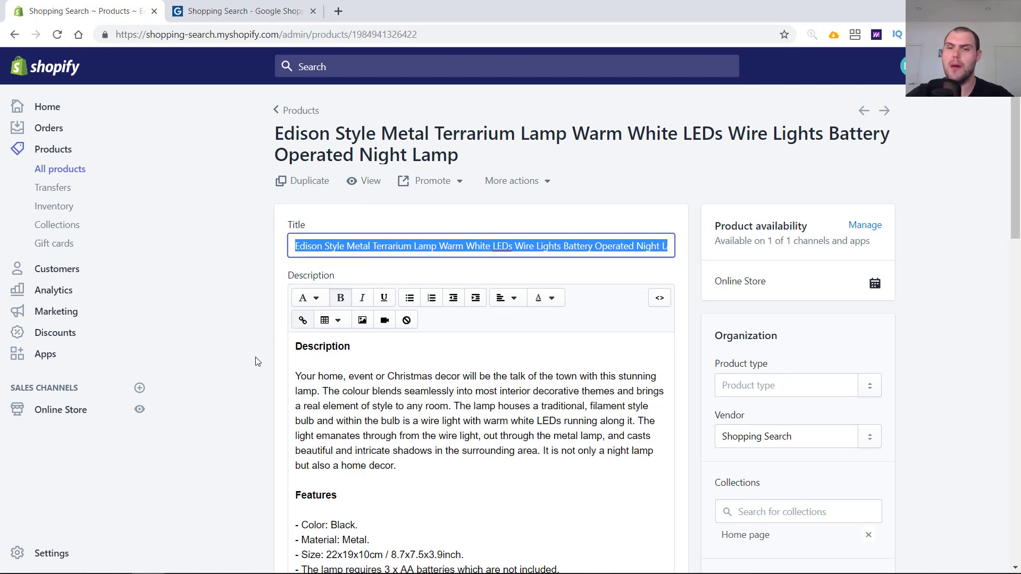
scroll(257, 362, down, 15)
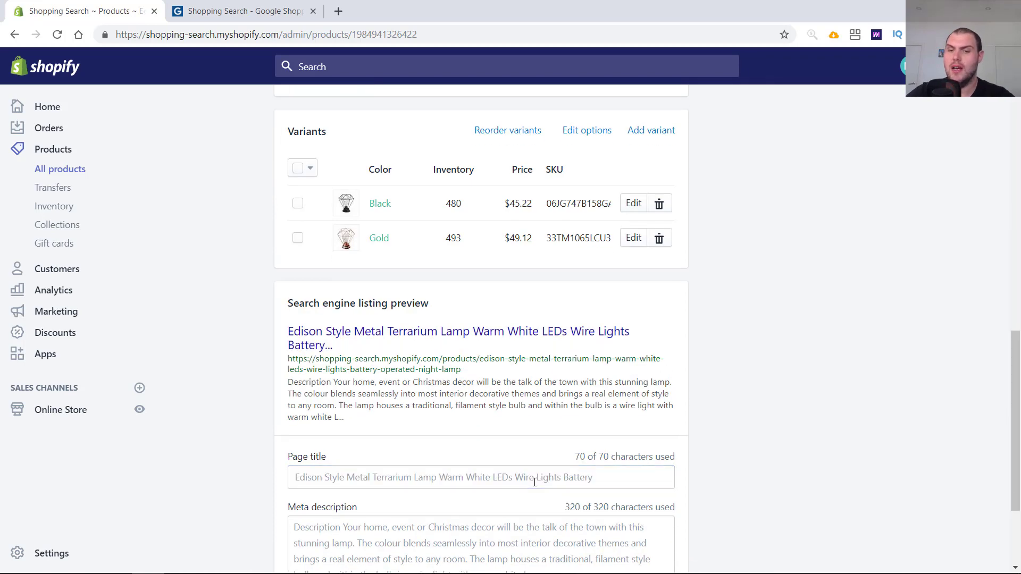
drag(599, 477, 310, 507)
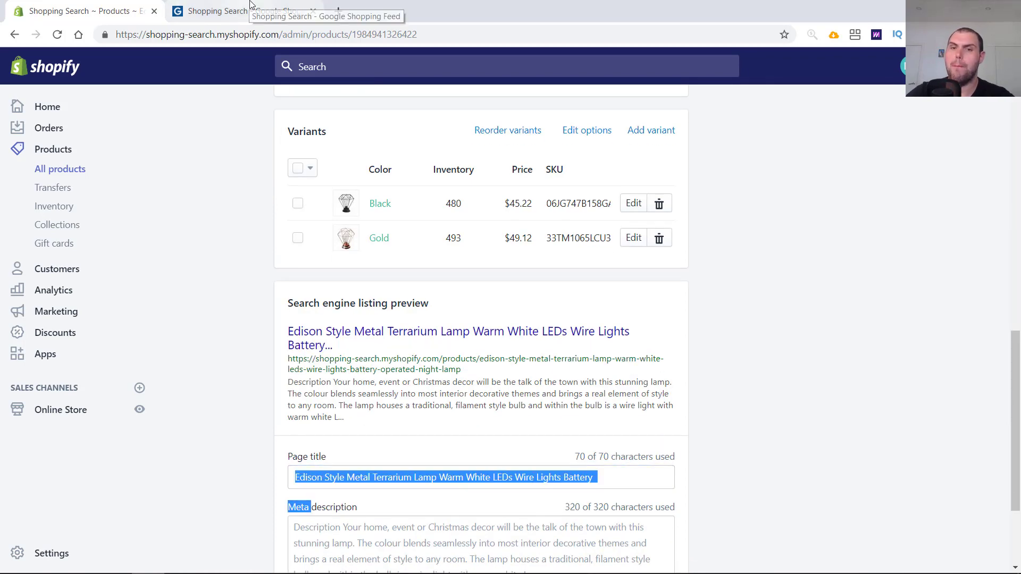
scroll(580, 394, up, 7)
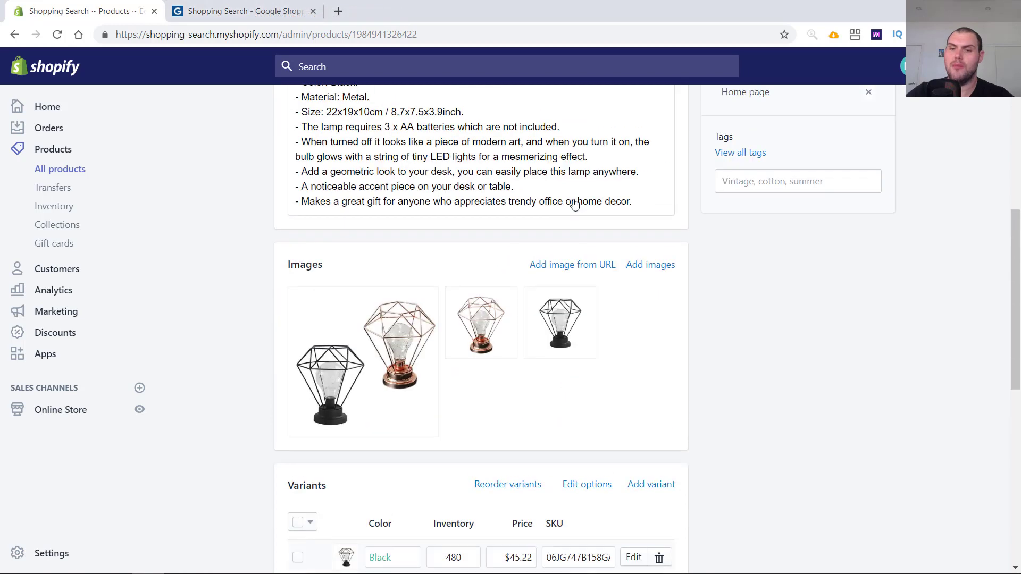
scroll(544, 432, down, 8)
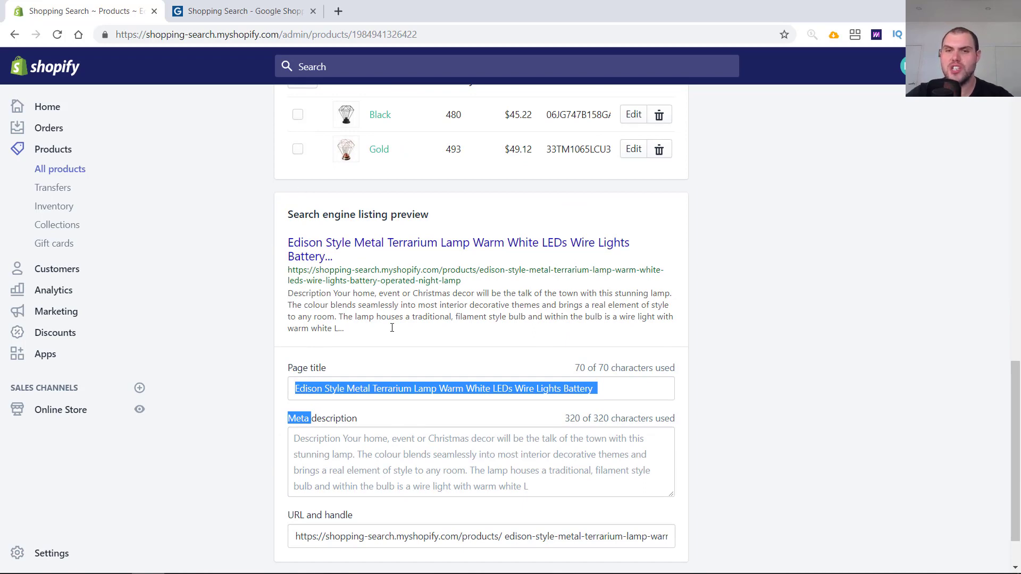
scroll(396, 325, up, 15)
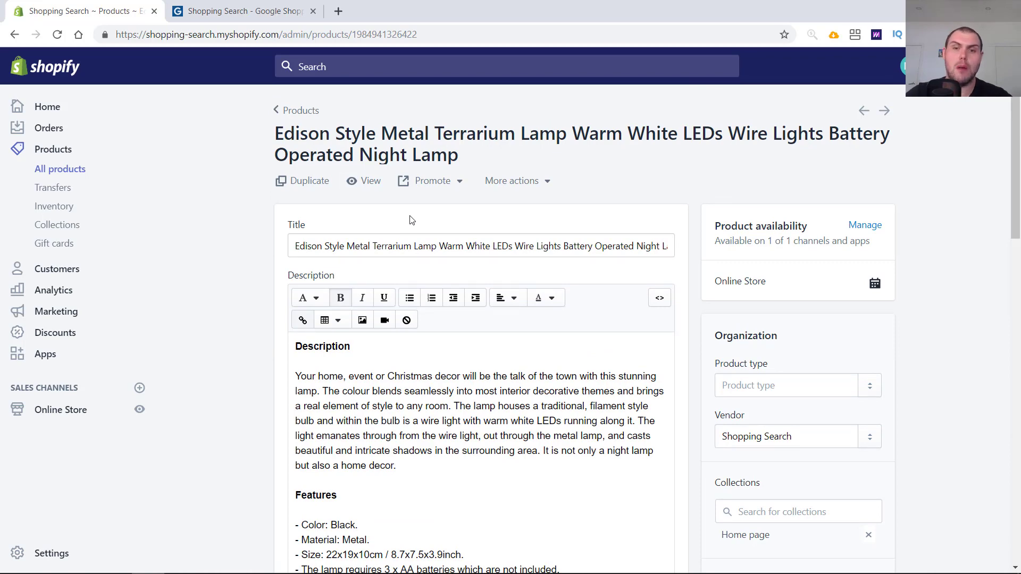
click(293, 8)
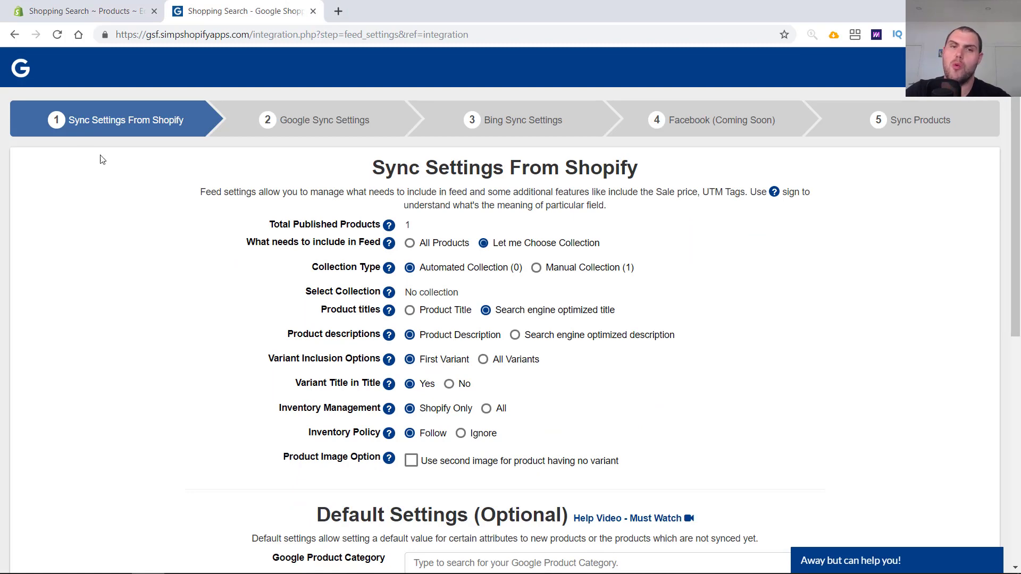
click(91, 19)
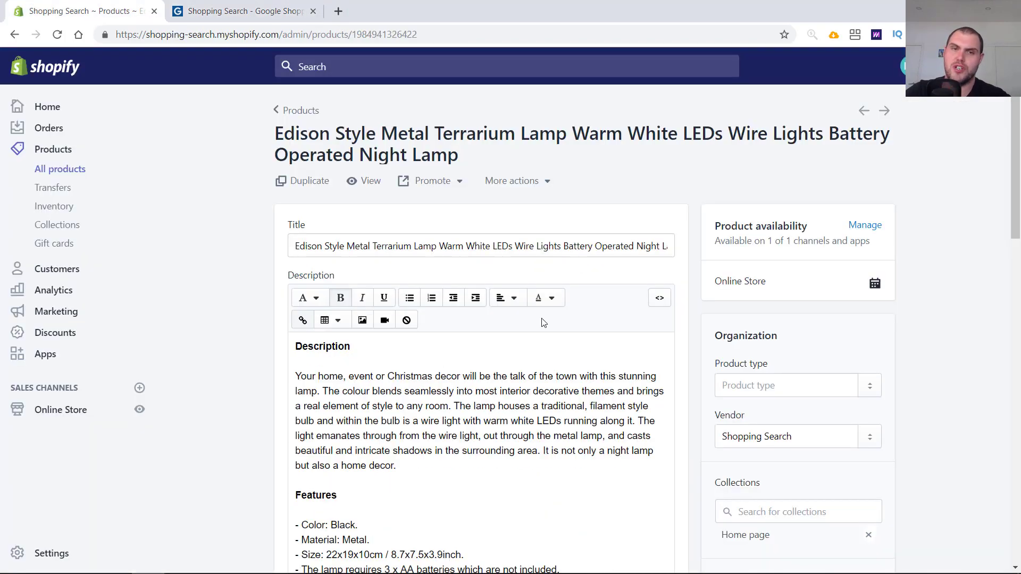
triple_click(369, 399)
click(417, 479)
scroll(417, 479, down, 7)
click(244, 11)
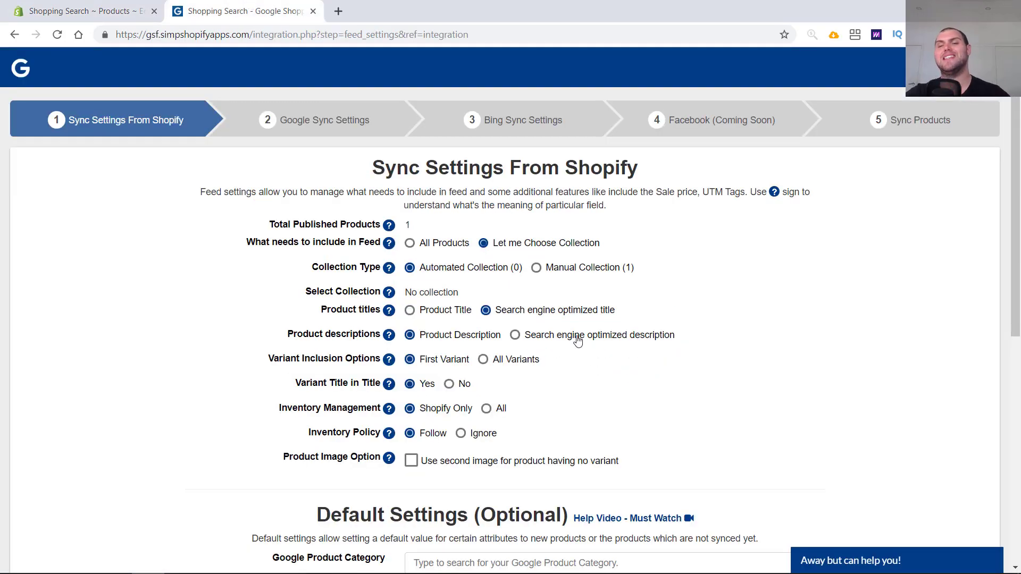
click(109, 15)
scroll(307, 230, down, 10)
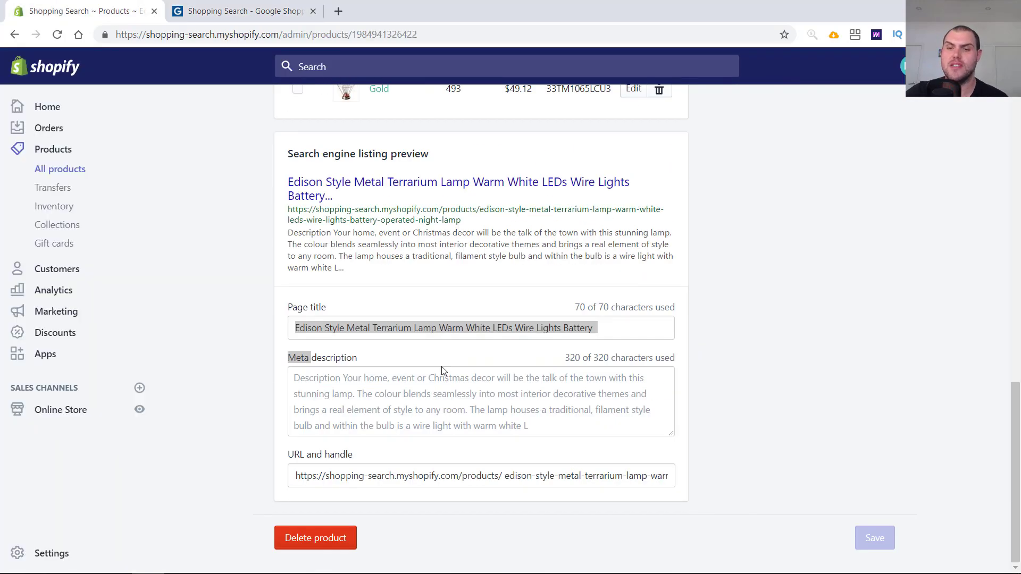
scroll(532, 381, up, 15)
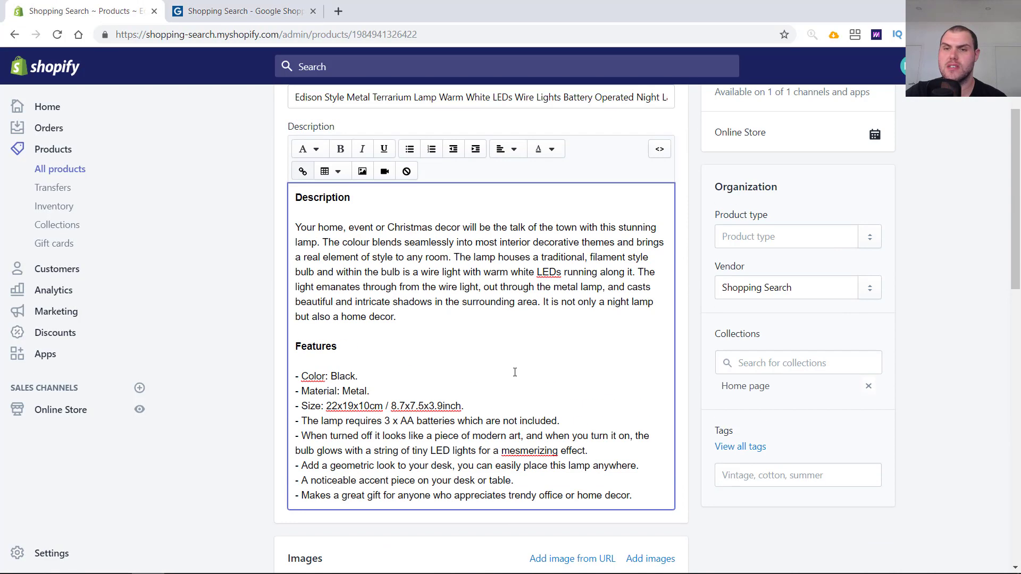
double_click(428, 342)
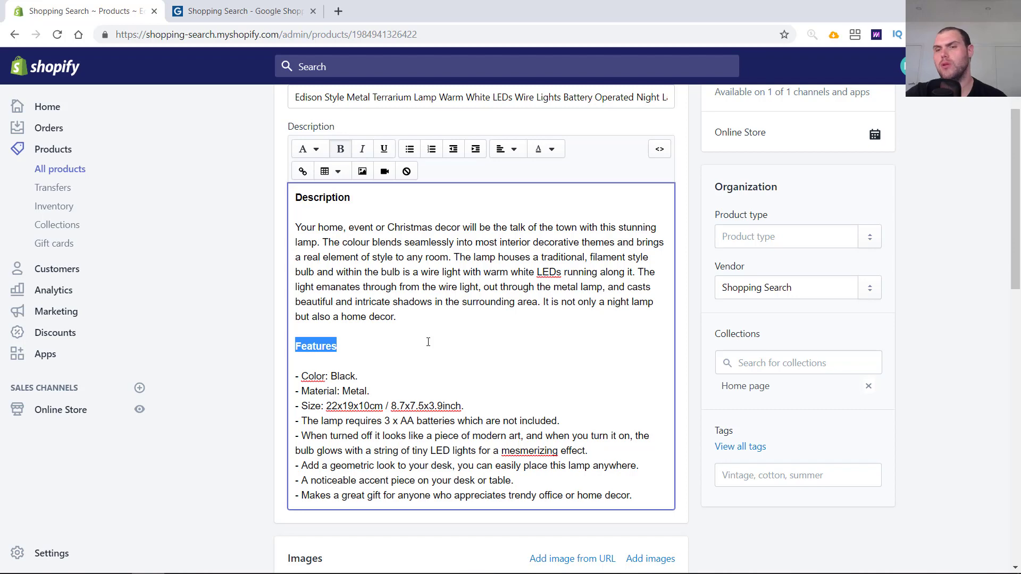
click(223, 9)
- Keep First Variant as the variant inclusion option and enable using the second image for products having no variant
scroll(520, 472, down, 3)
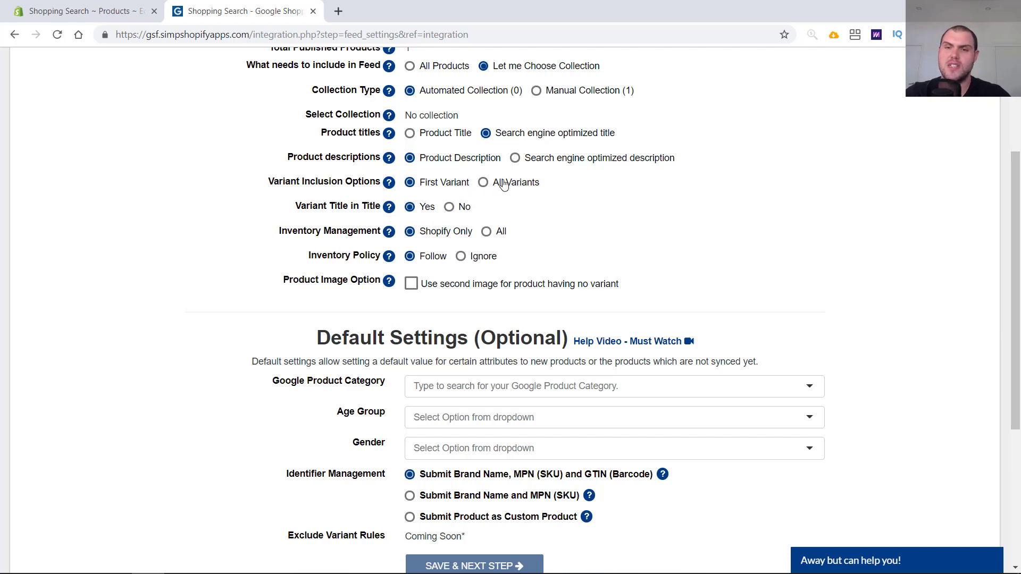
click(482, 185)
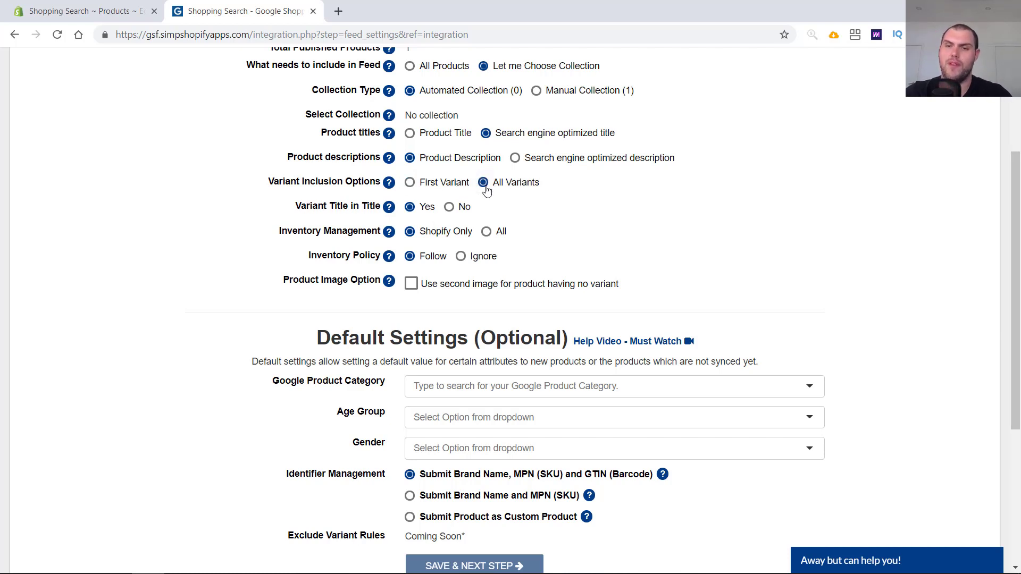
click(441, 190)
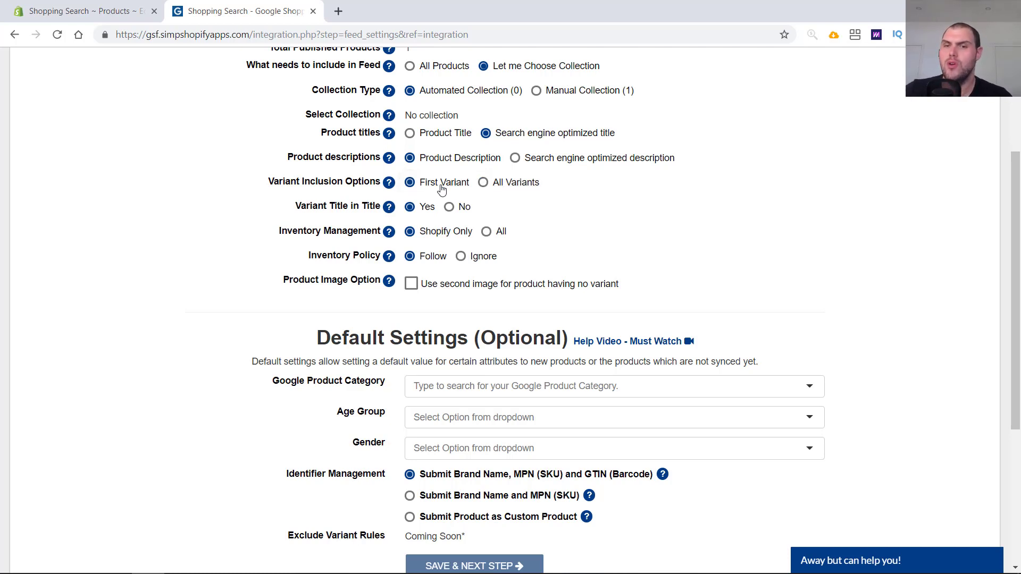
click(480, 184)
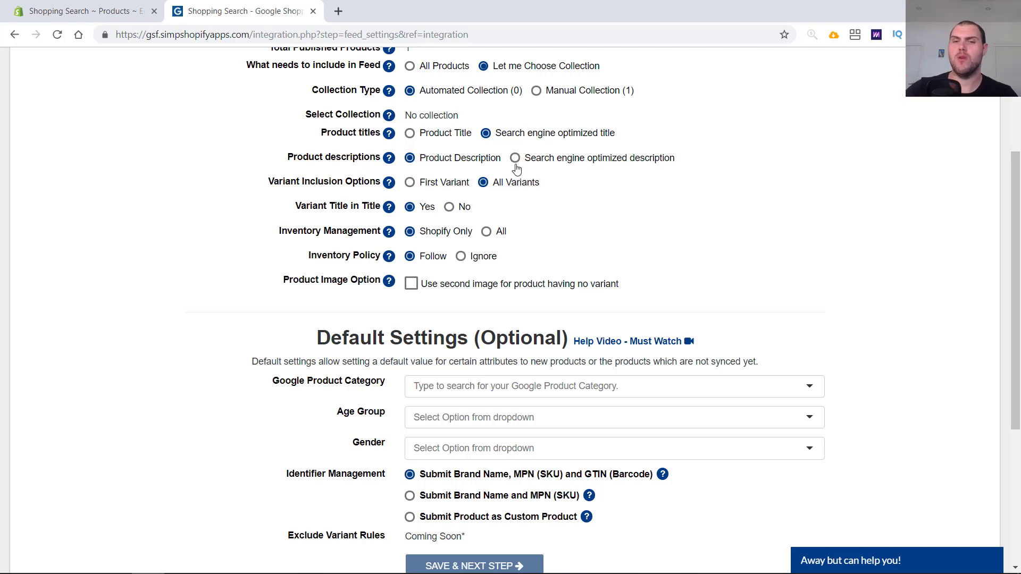
click(415, 189)
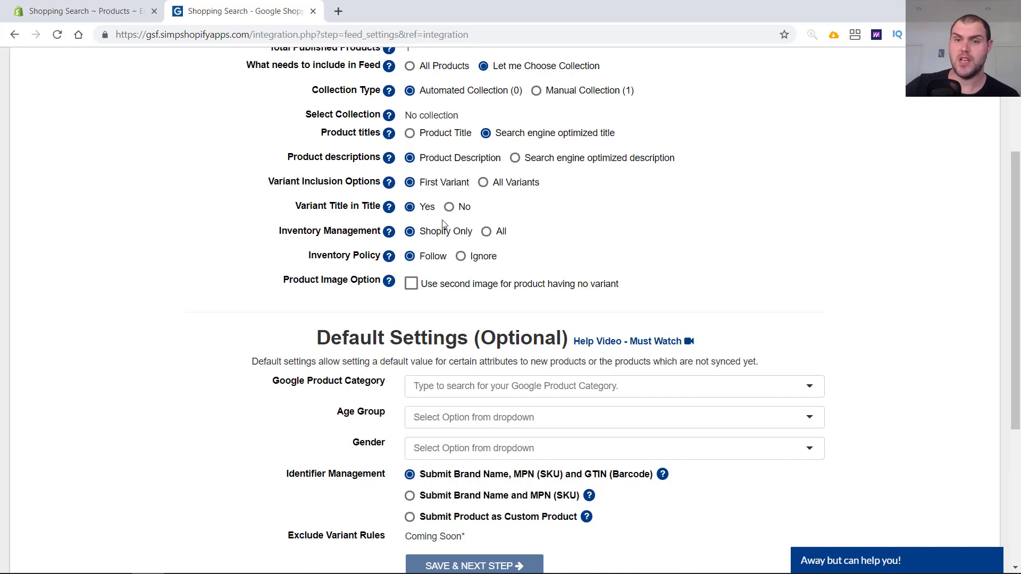
click(412, 286)
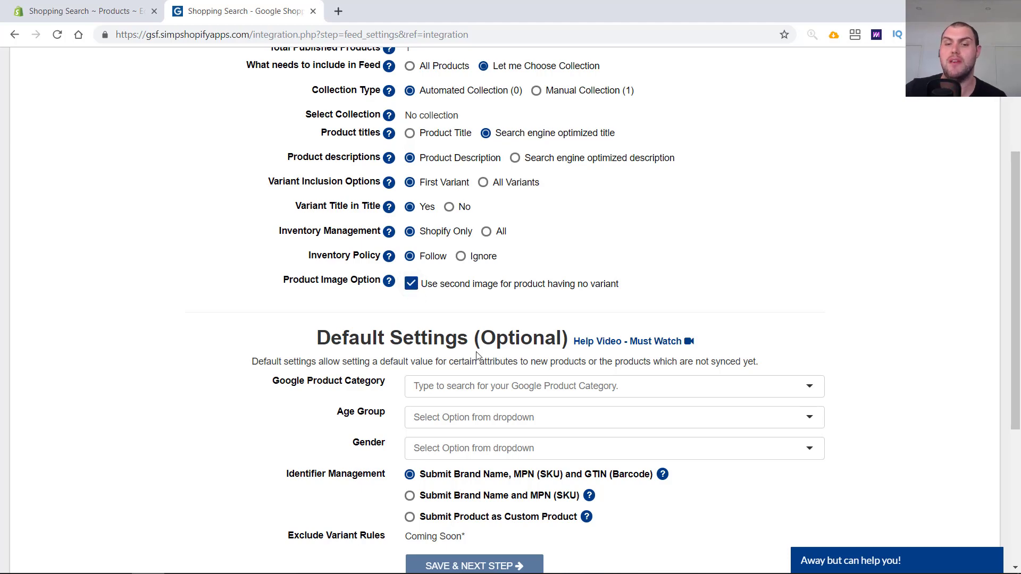
- Set the default Google product category to Animals & Pet Supplies and choose Submit Product as Custom Product for identifiers
scroll(478, 356, down, 3)
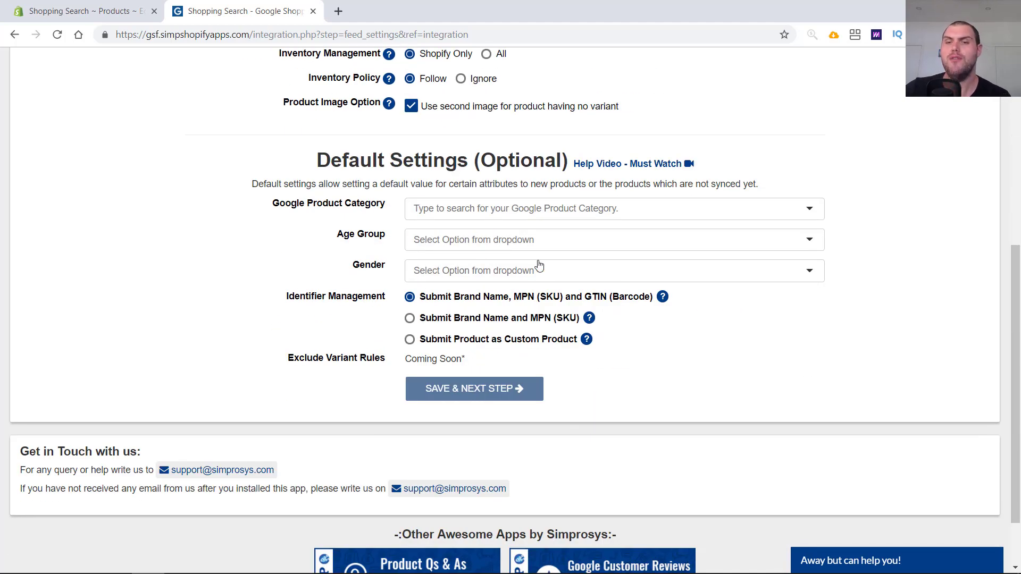
click(506, 215)
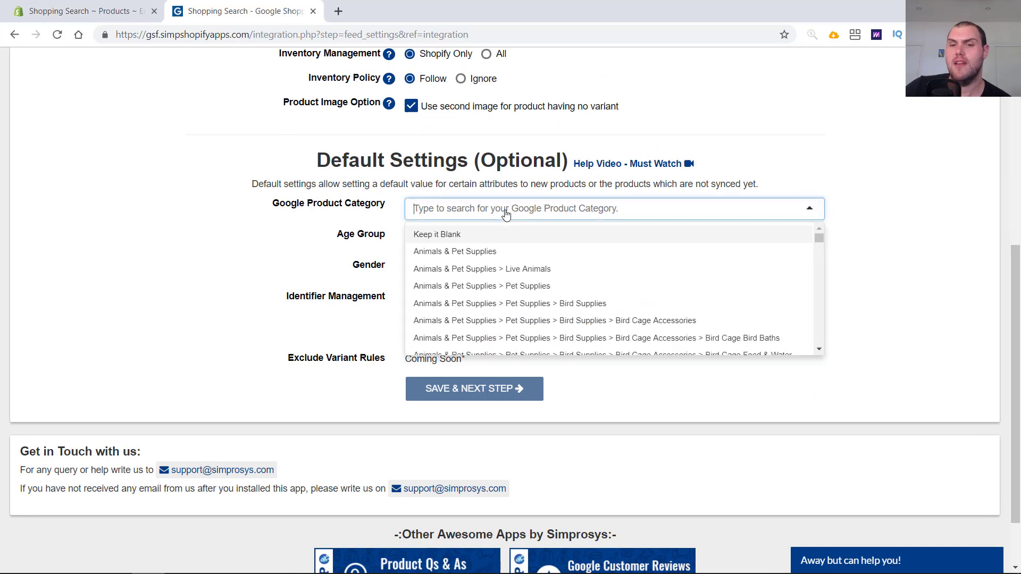
click(514, 253)
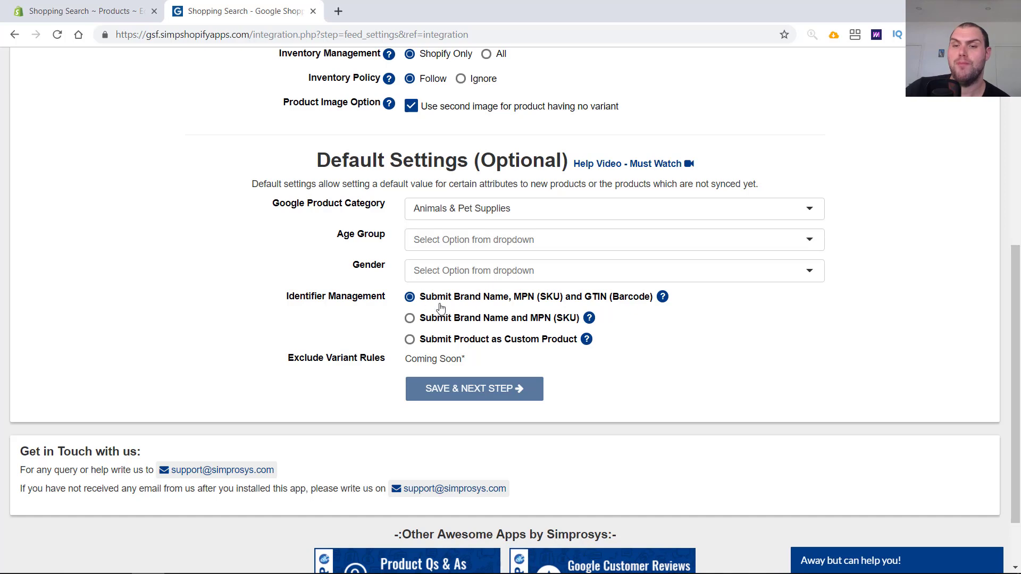
click(467, 343)
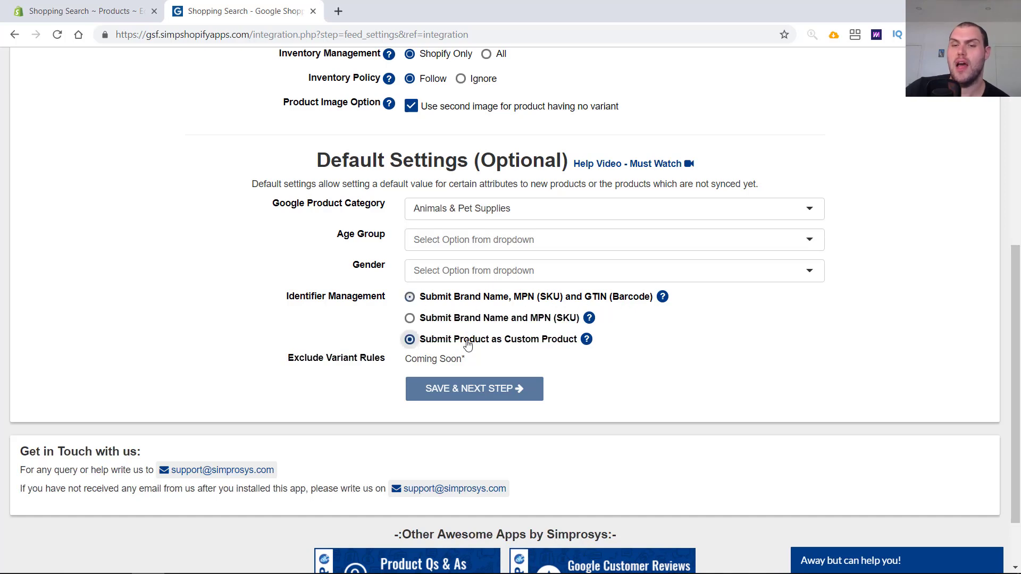
- Set the default age group to Adult and the gender to Male
click(460, 240)
click(476, 272)
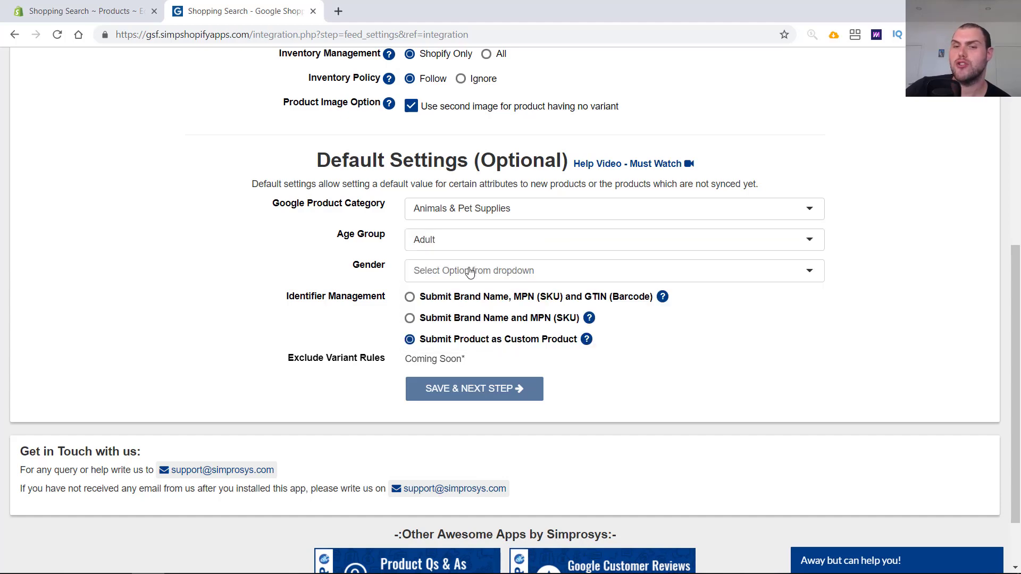
click(470, 273)
click(466, 297)
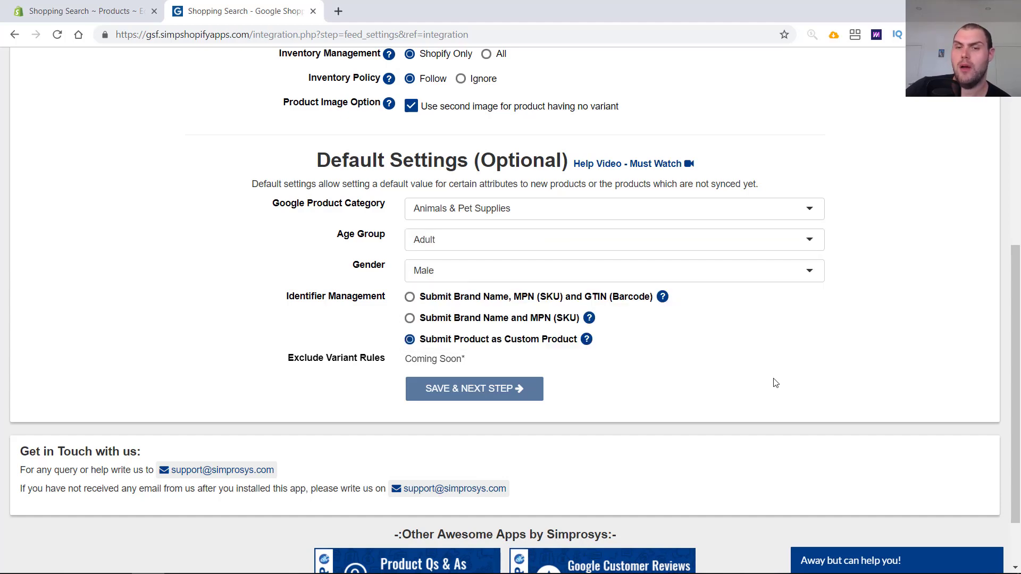
- Clear the default Google product category to Keep it Blank, set the default gender to Unisex, and save the feed settings
click(506, 217)
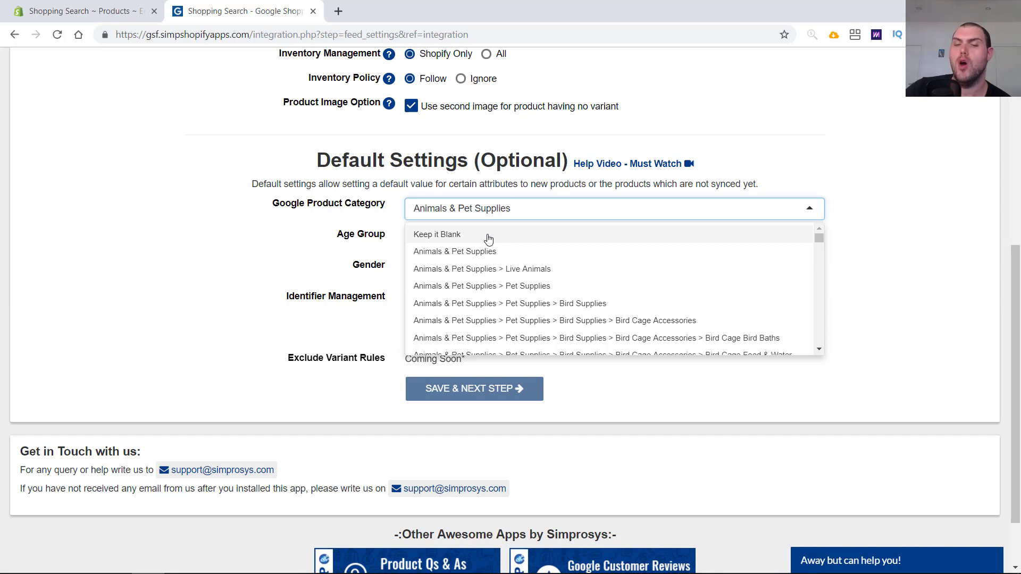
click(489, 240)
click(472, 241)
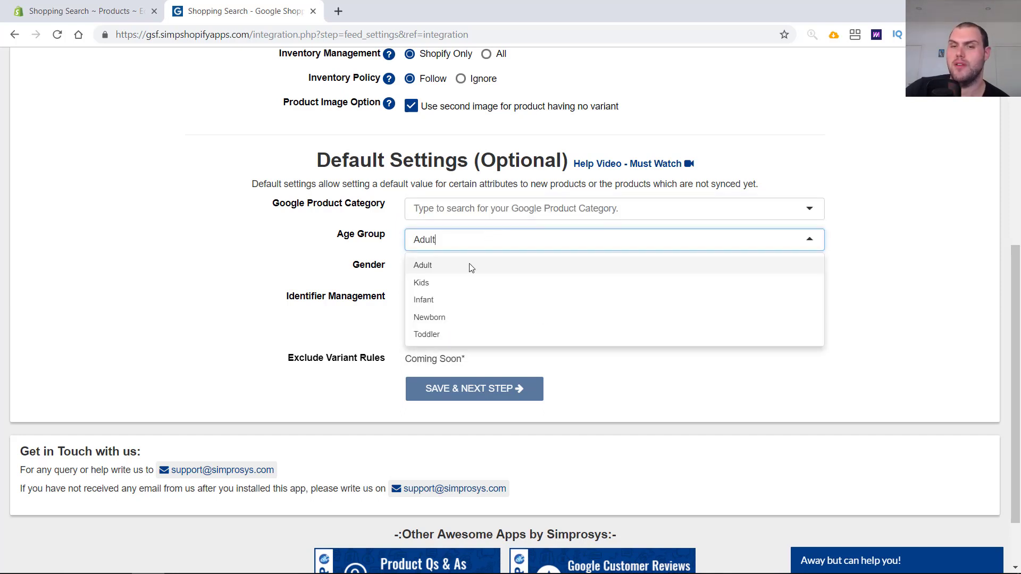
scroll(454, 343, down, 2)
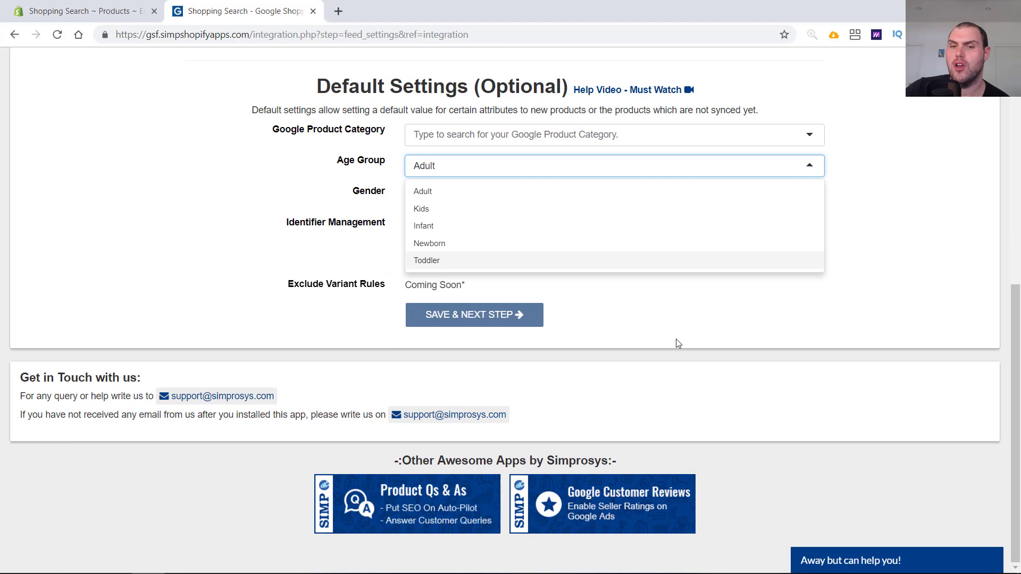
click(483, 171)
click(472, 197)
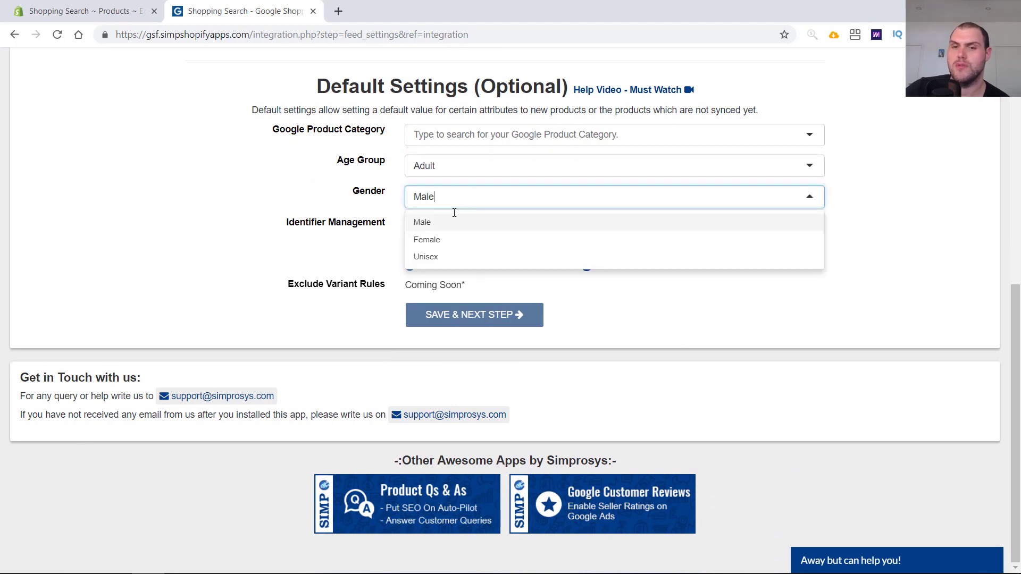
click(451, 263)
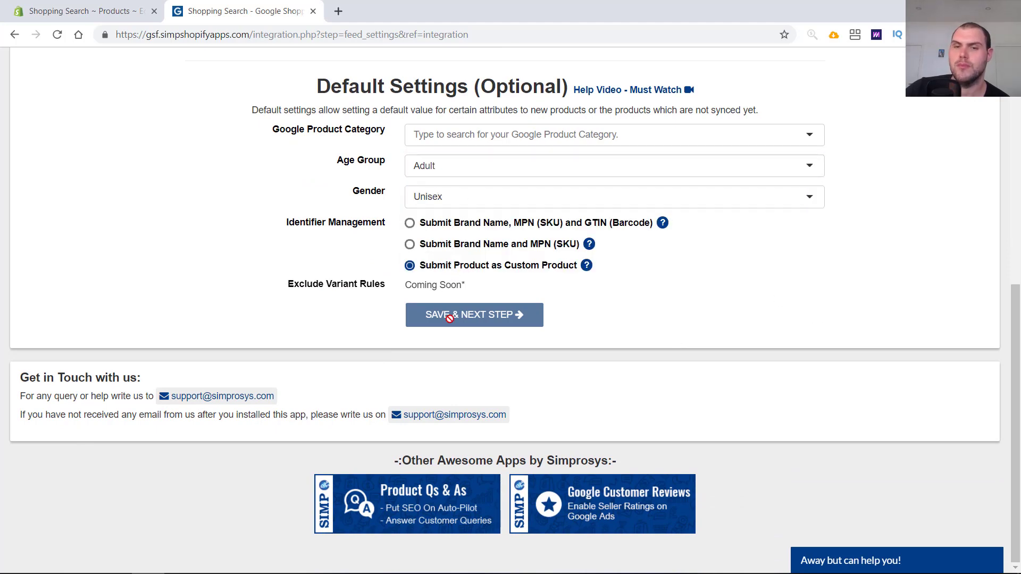
click(507, 315)
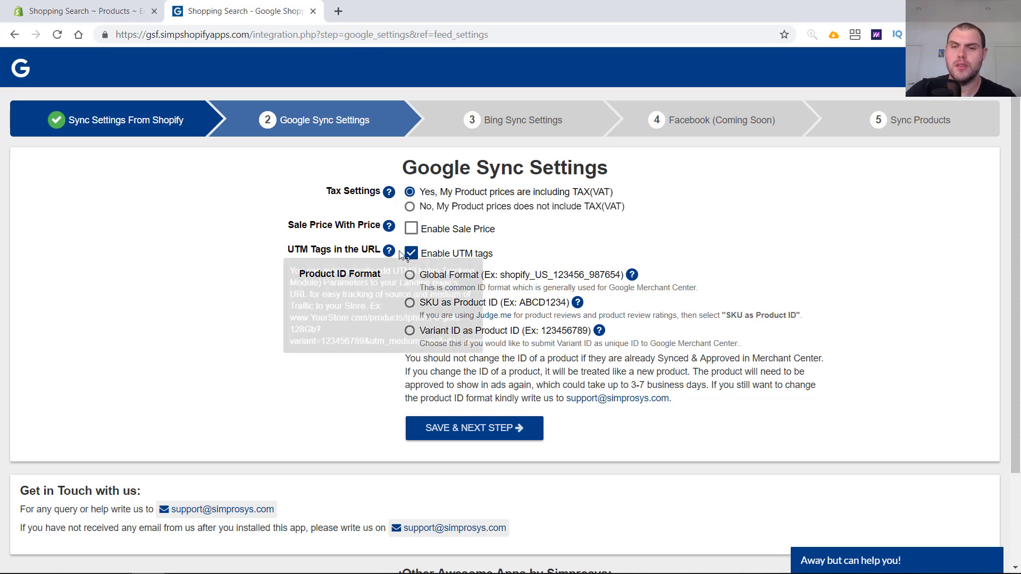
- Choose Global Format as the product ID format, leaving sale price disabled, and save the Google sync settings
mouse_move(388, 227)
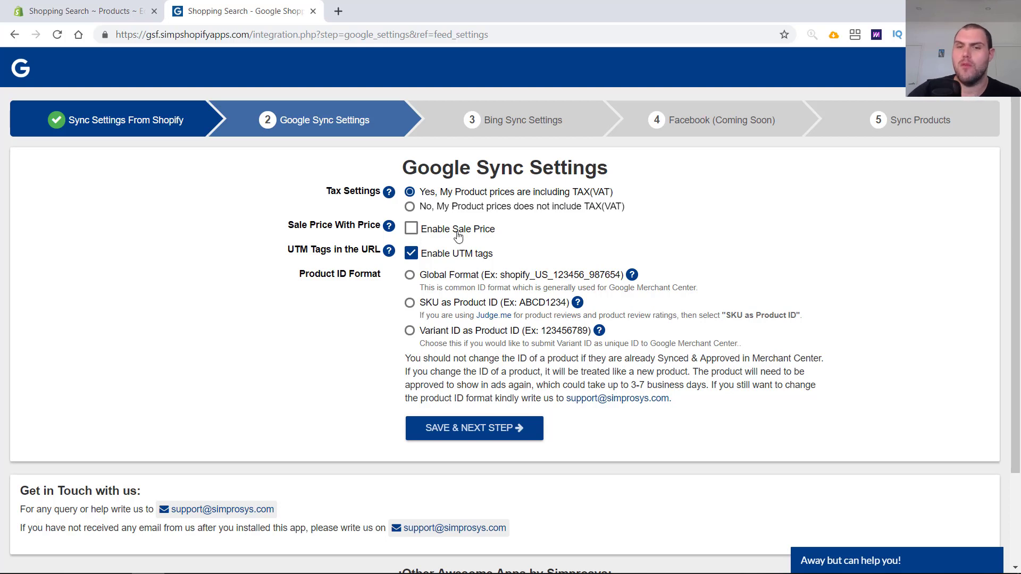
click(412, 230)
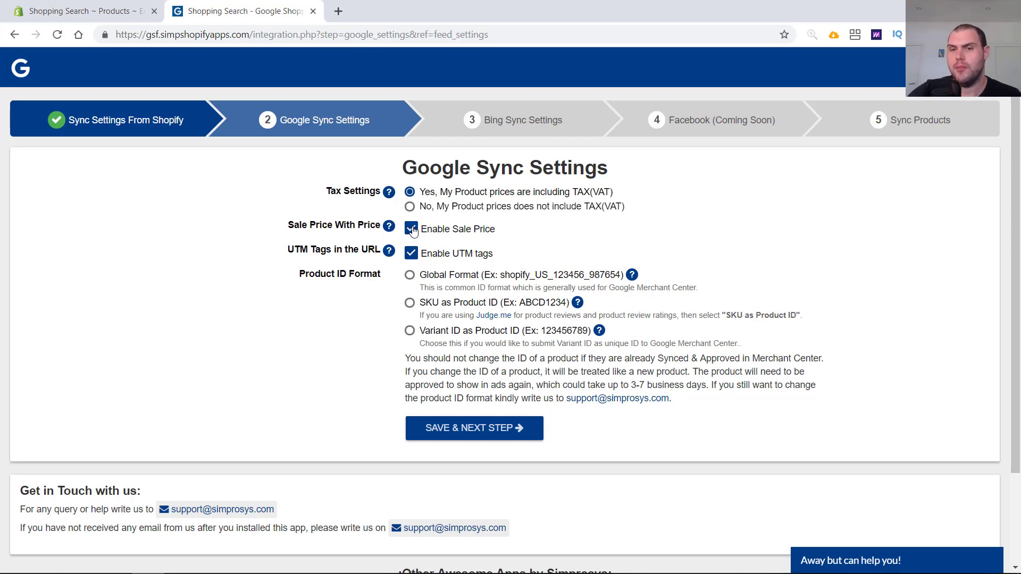
click(414, 231)
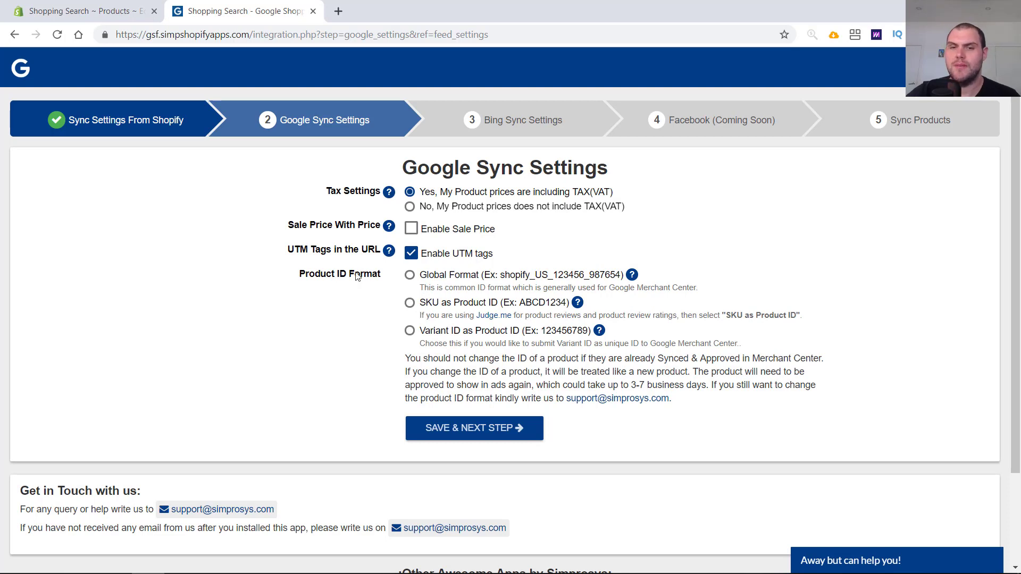
click(410, 275)
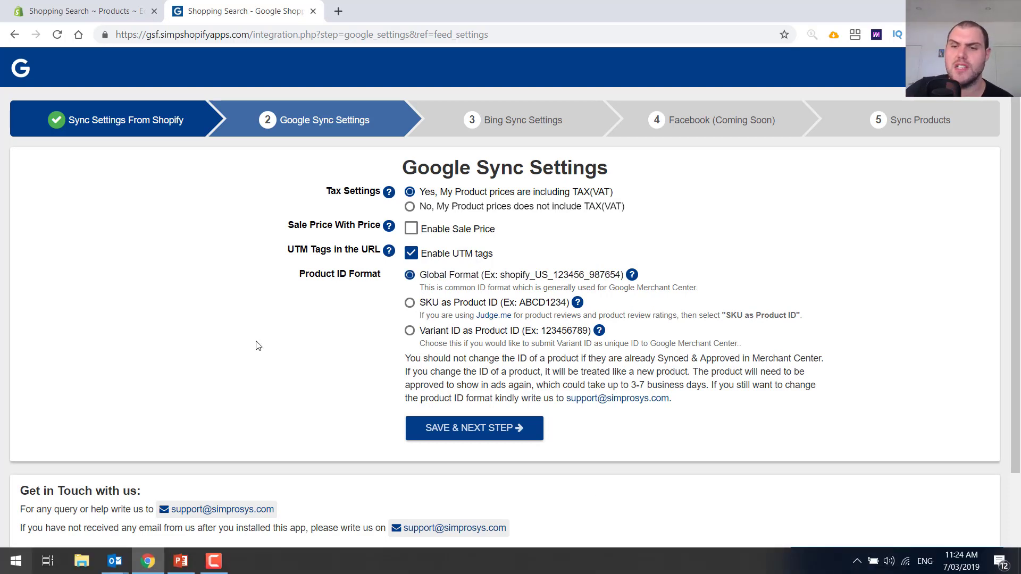
click(466, 438)
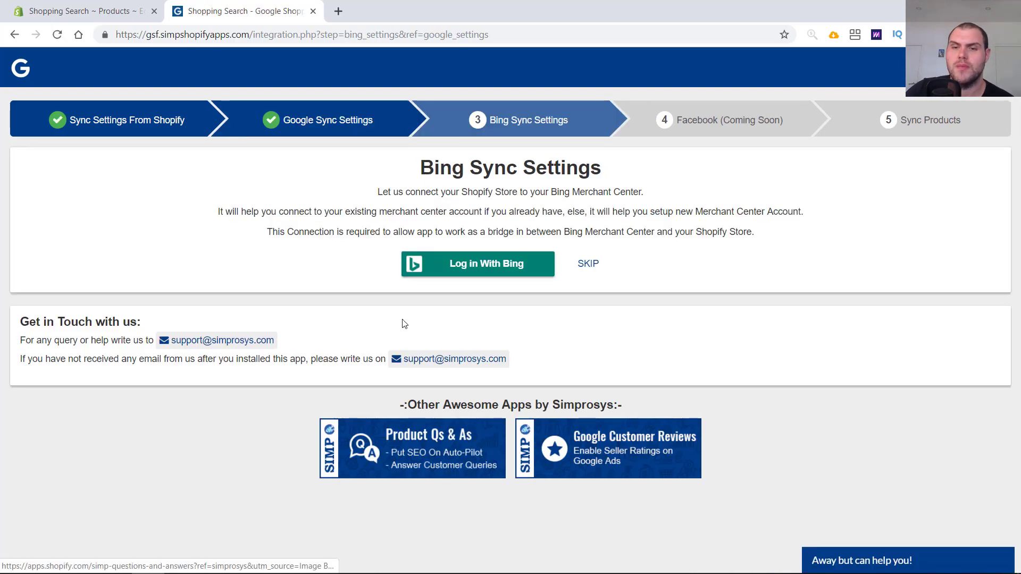
- Skip the Bing Merchant Center connection and start syncing the store's products
click(597, 273)
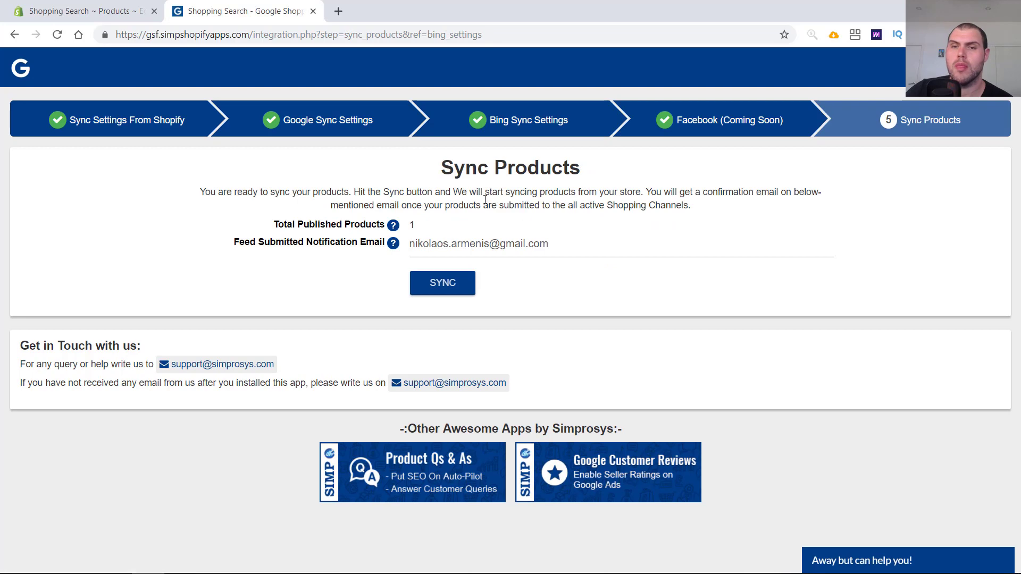
click(454, 287)
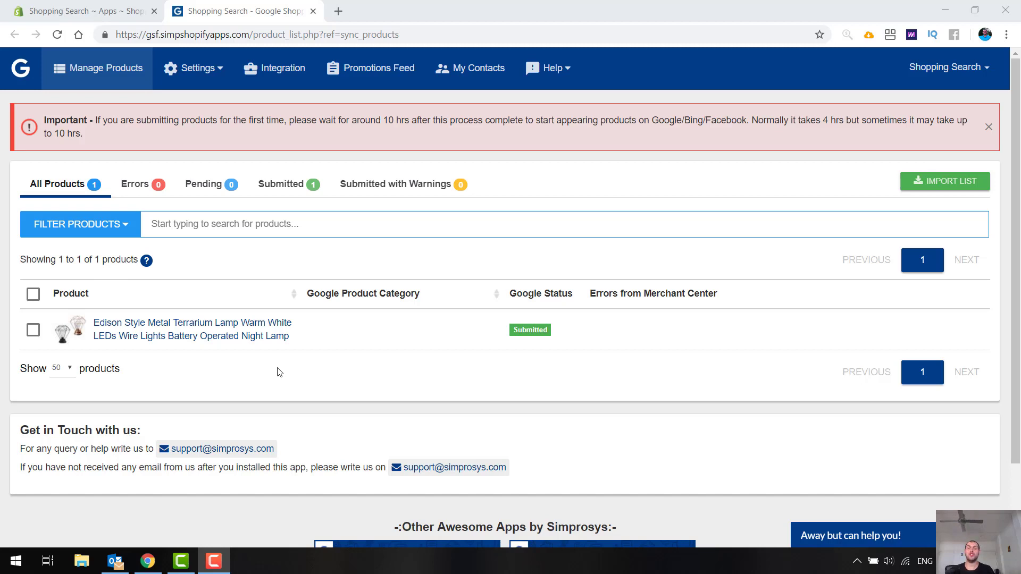
- Open the lamp product's details and set its Google product category to Home & Garden > Lighting > Lamps
click(249, 343)
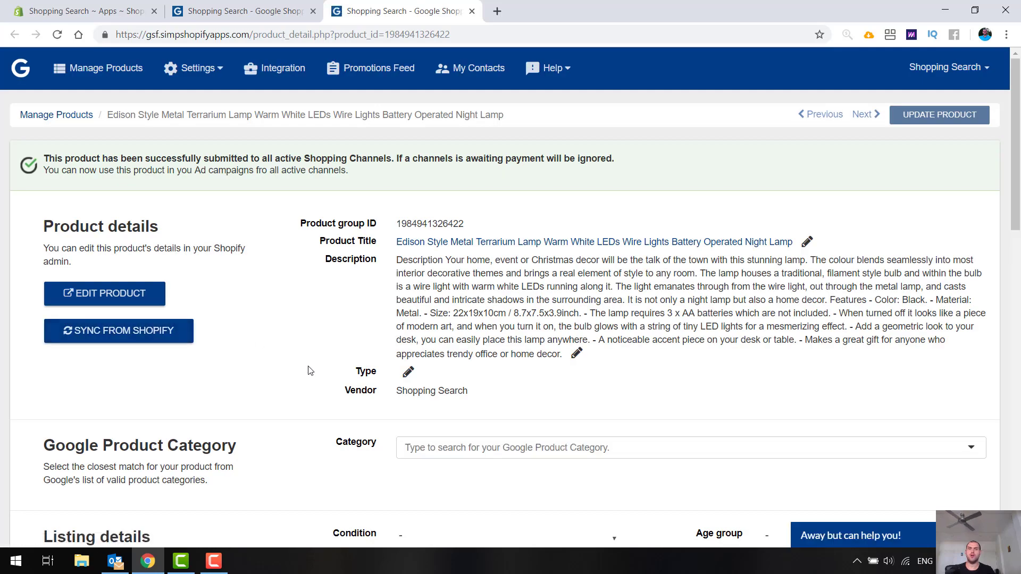
scroll(310, 371, down, 2)
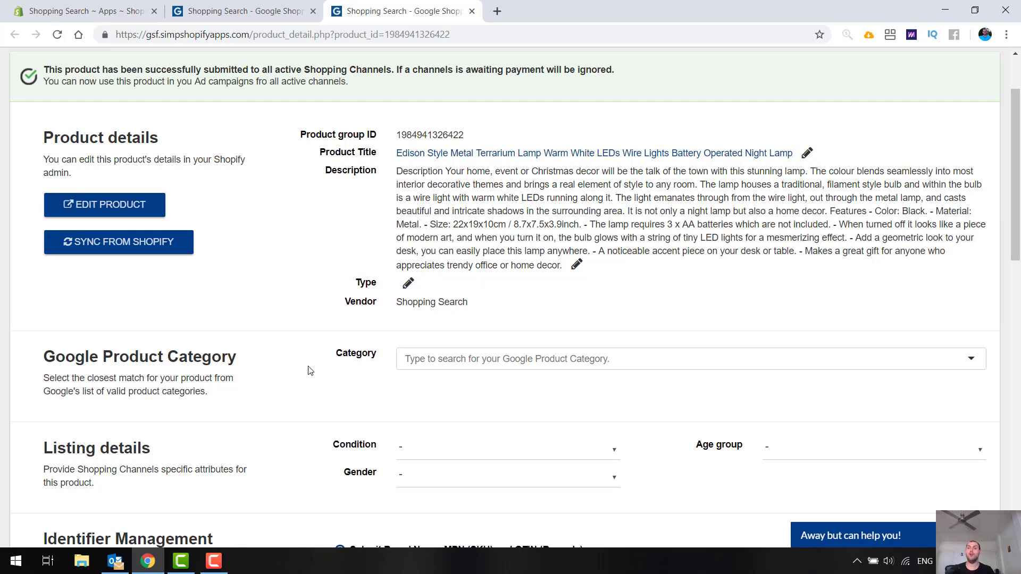
click(531, 369)
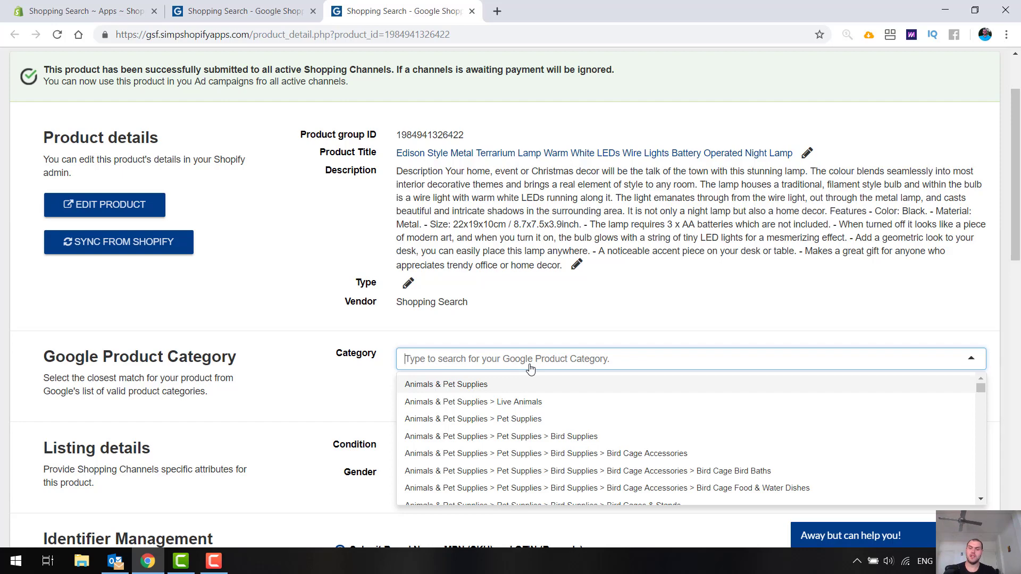
text(lamp)
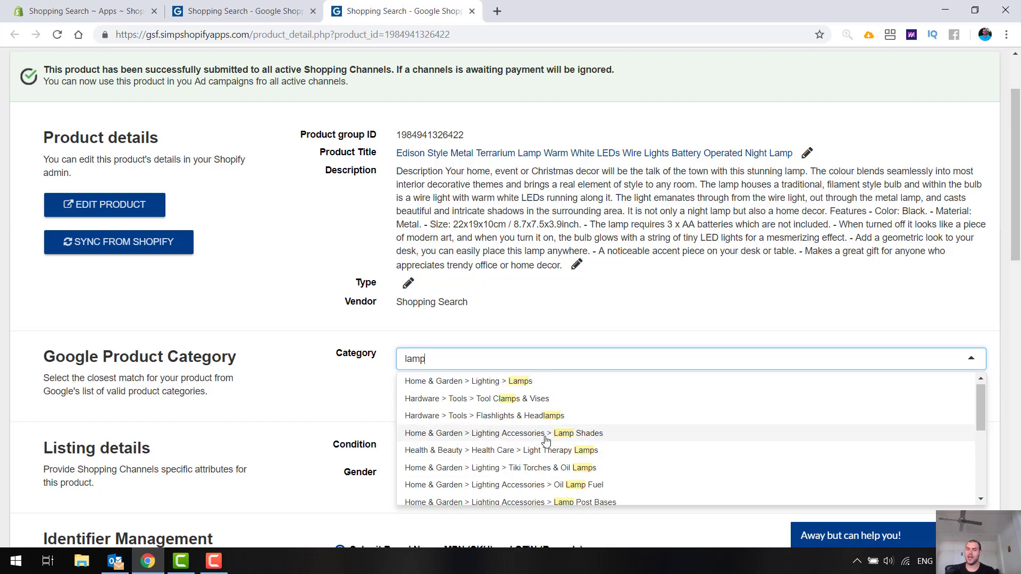
scroll(639, 479, down, 2)
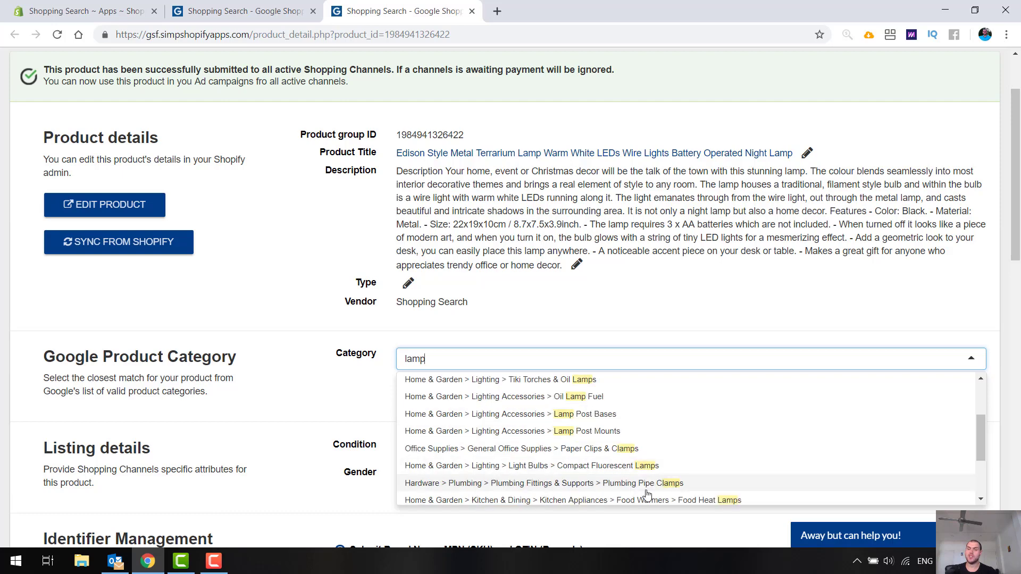
scroll(599, 489, up, 3)
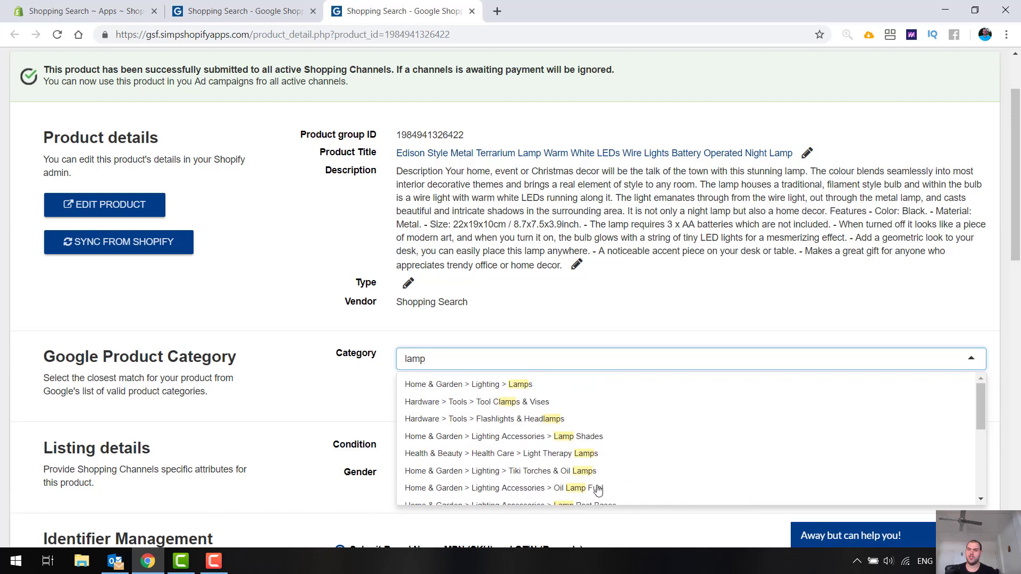
scroll(531, 410, down, 2)
scroll(579, 475, up, 10)
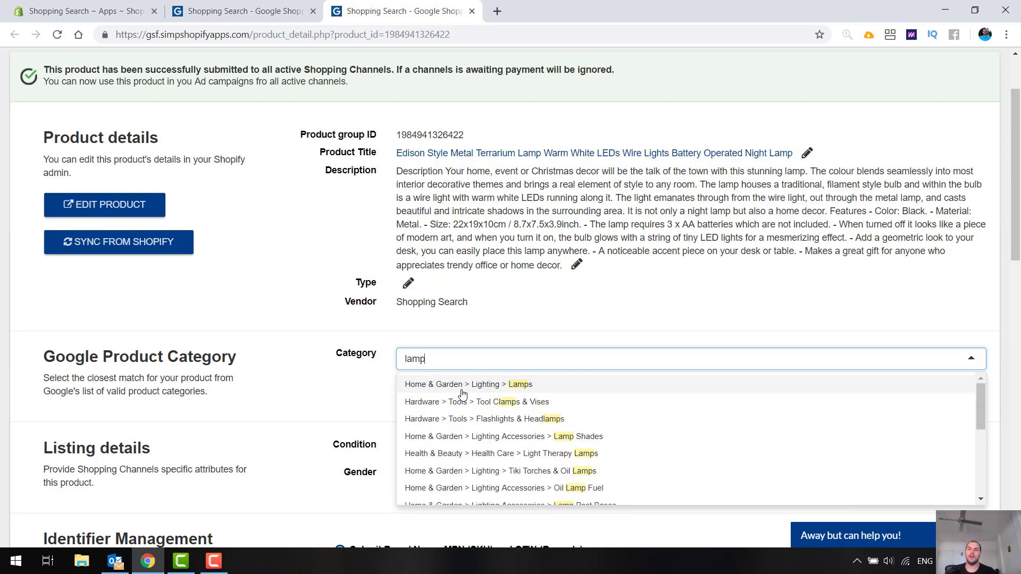
click(462, 387)
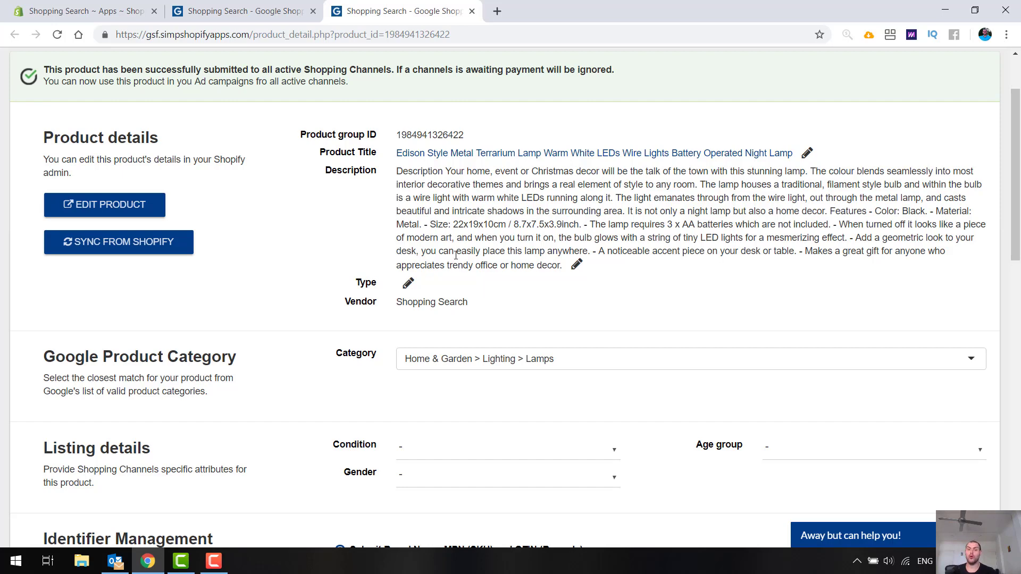
- Set the product's listing details: condition New, gender Unisex and age group Adult
click(439, 452)
click(440, 480)
click(456, 481)
scroll(465, 478, down, 2)
click(466, 390)
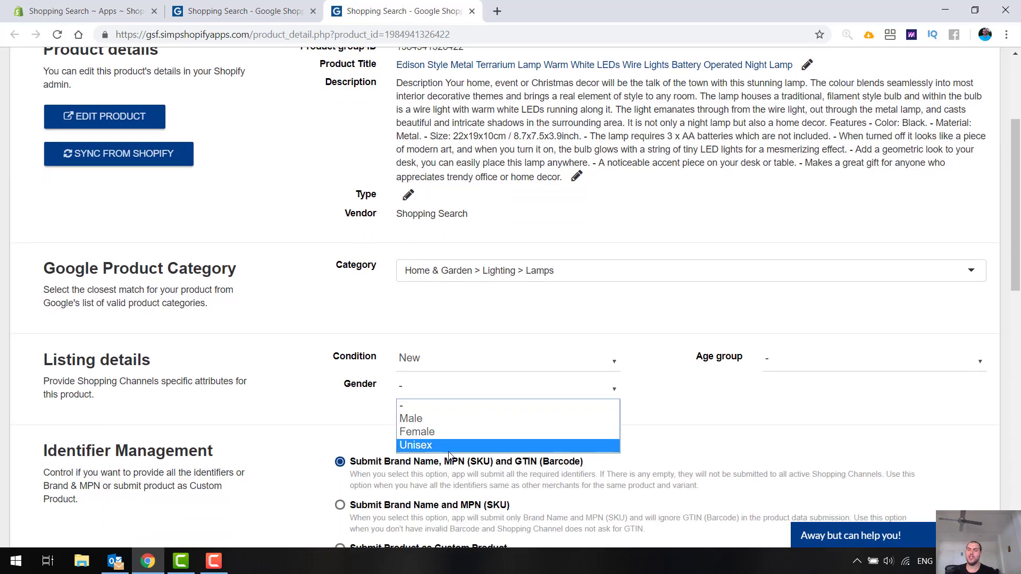
click(442, 445)
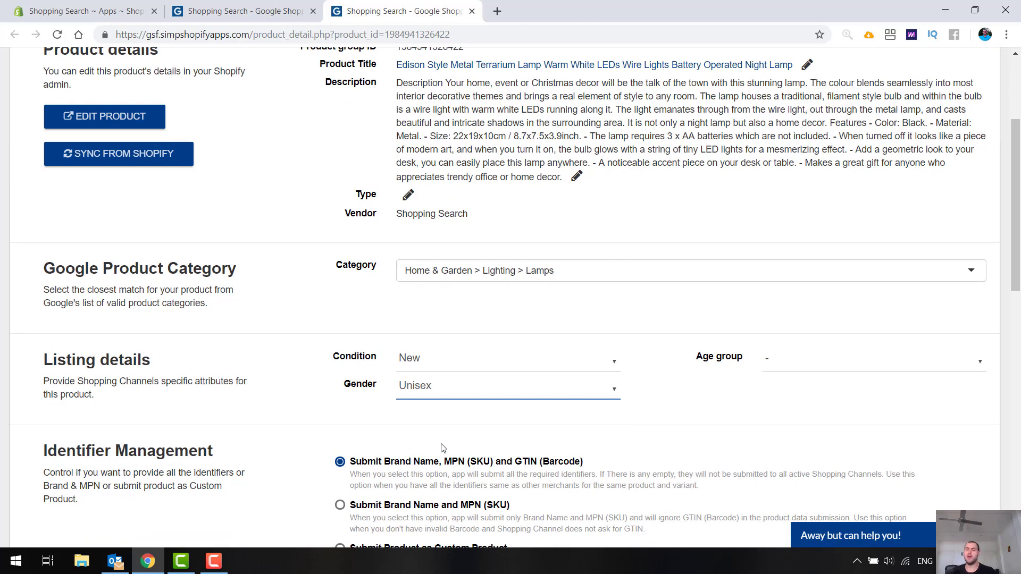
click(855, 360)
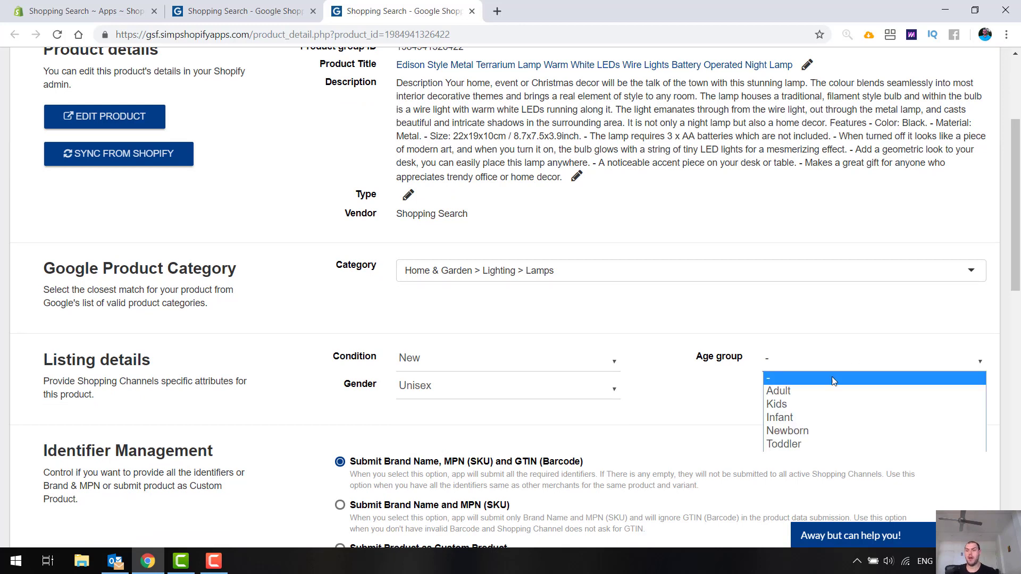
click(806, 392)
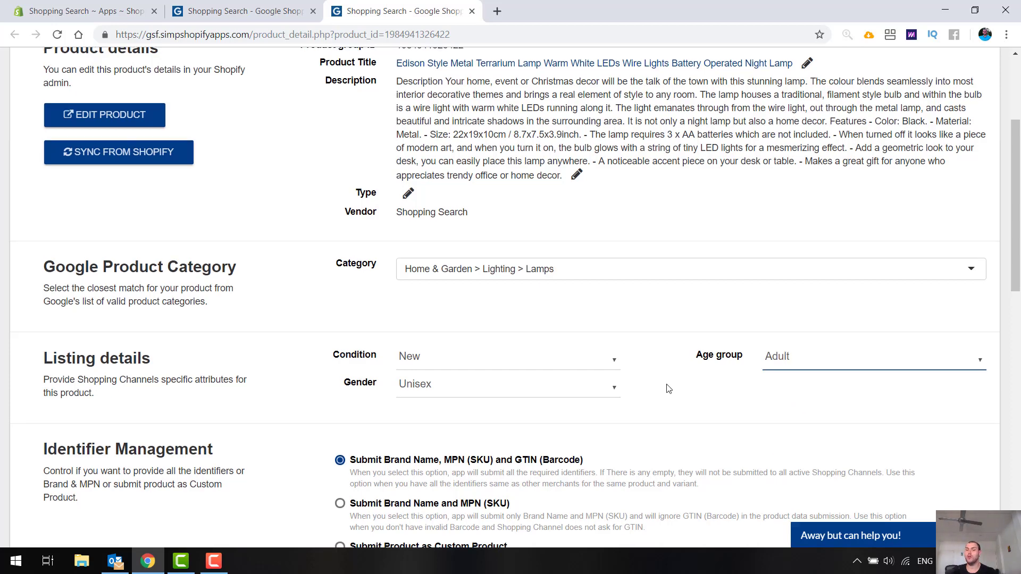
- Switch the product's identifier management to Submit Product as Custom Product and update the product
scroll(668, 388, down, 3)
click(341, 374)
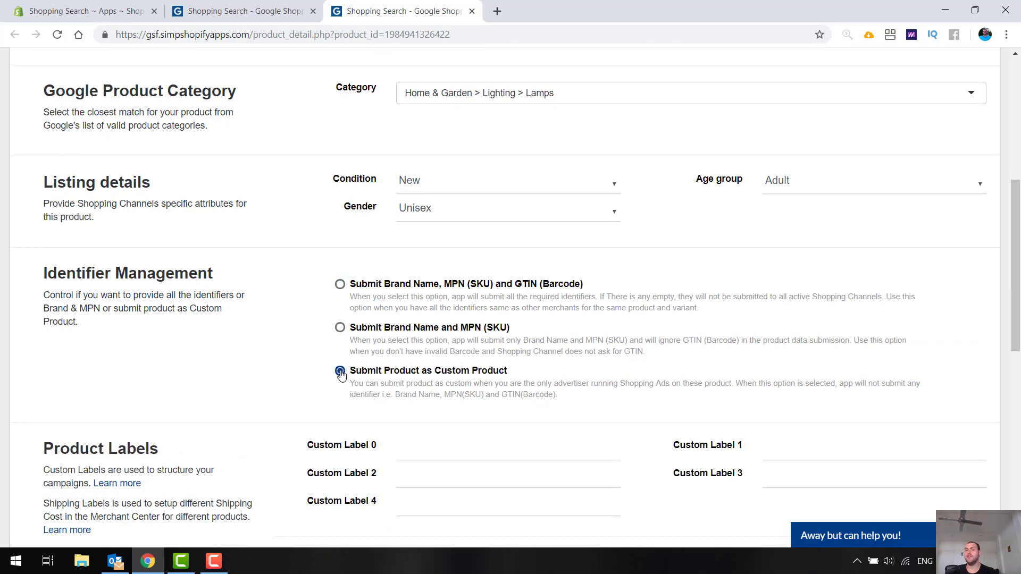
scroll(611, 353, down, 6)
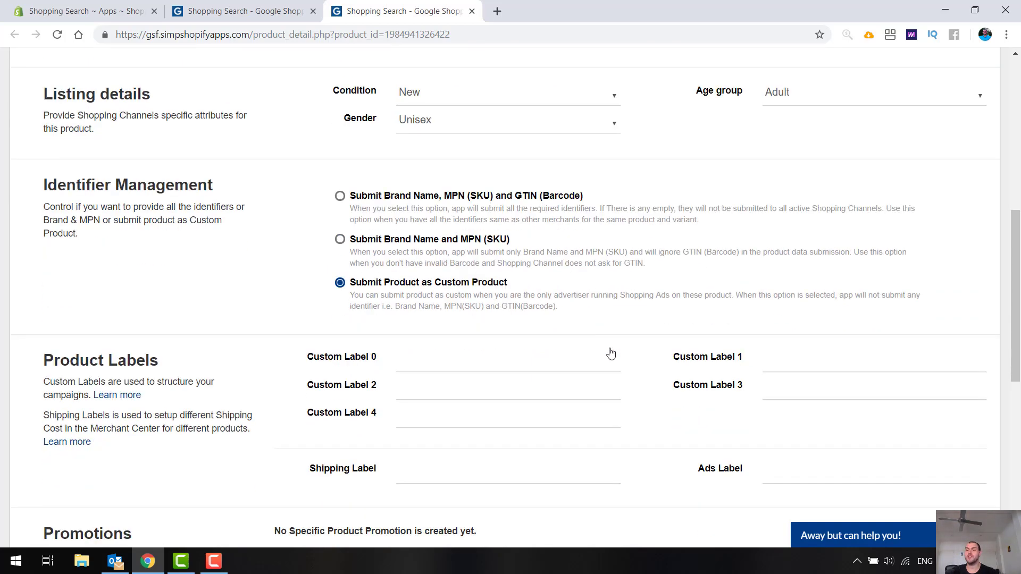
scroll(611, 353, down, 3)
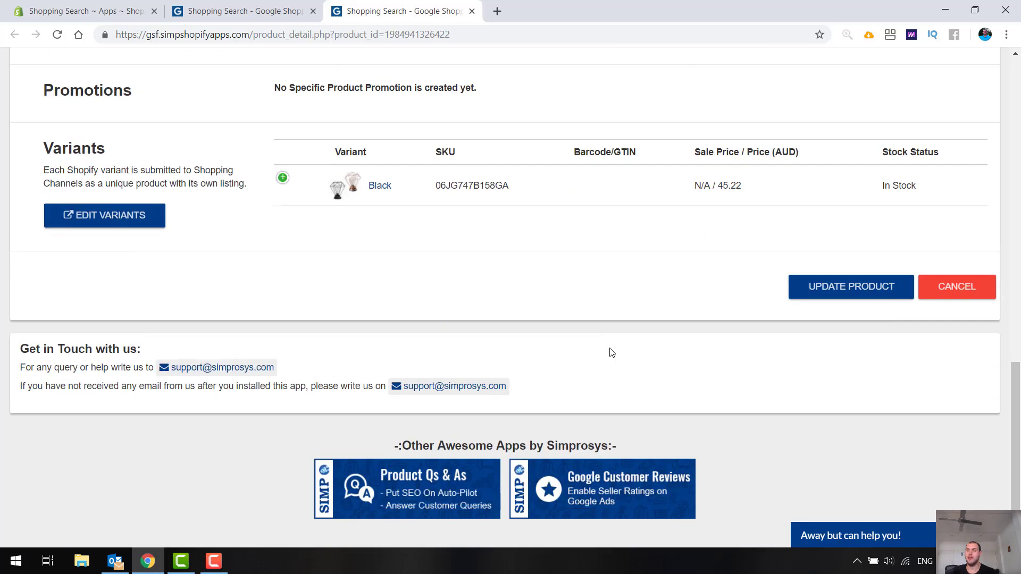
click(853, 287)
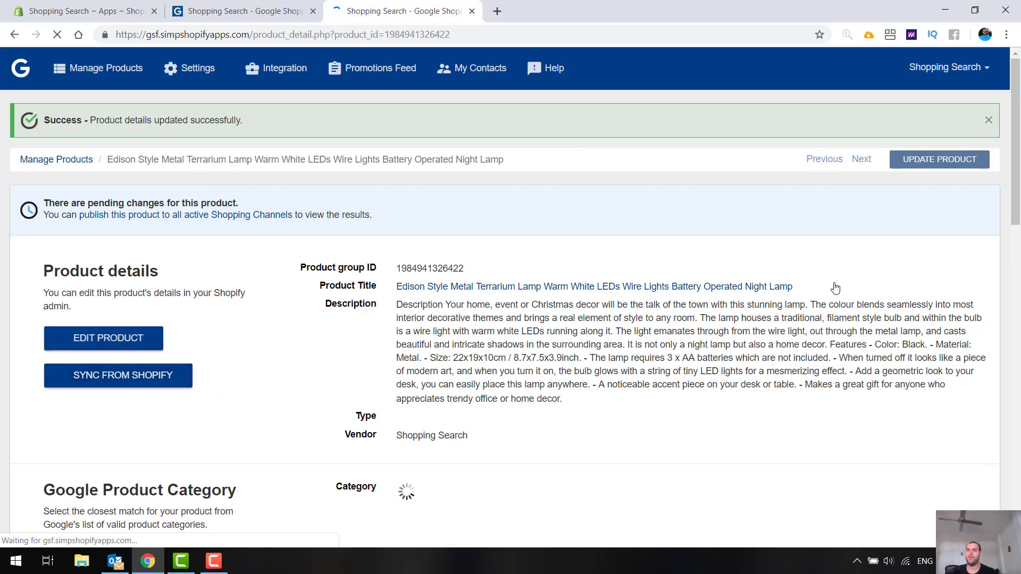
- Return to the product list and browse the available product filter options
click(96, 86)
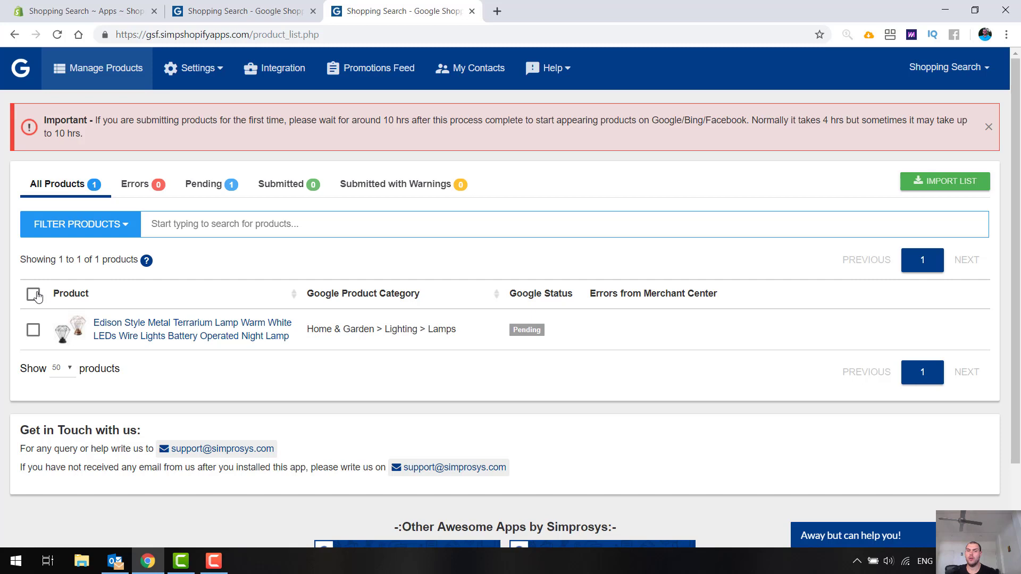
click(59, 229)
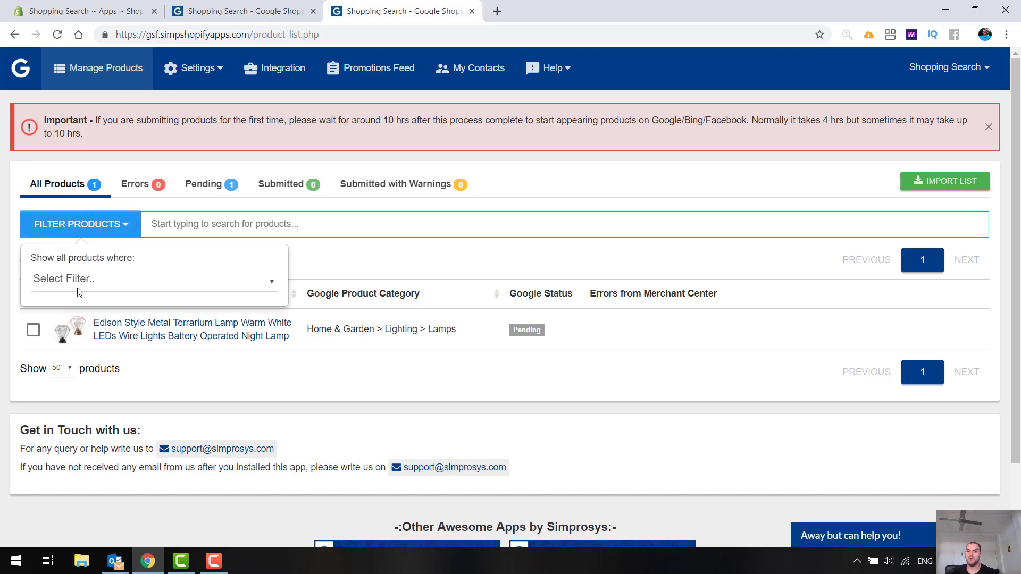
click(78, 278)
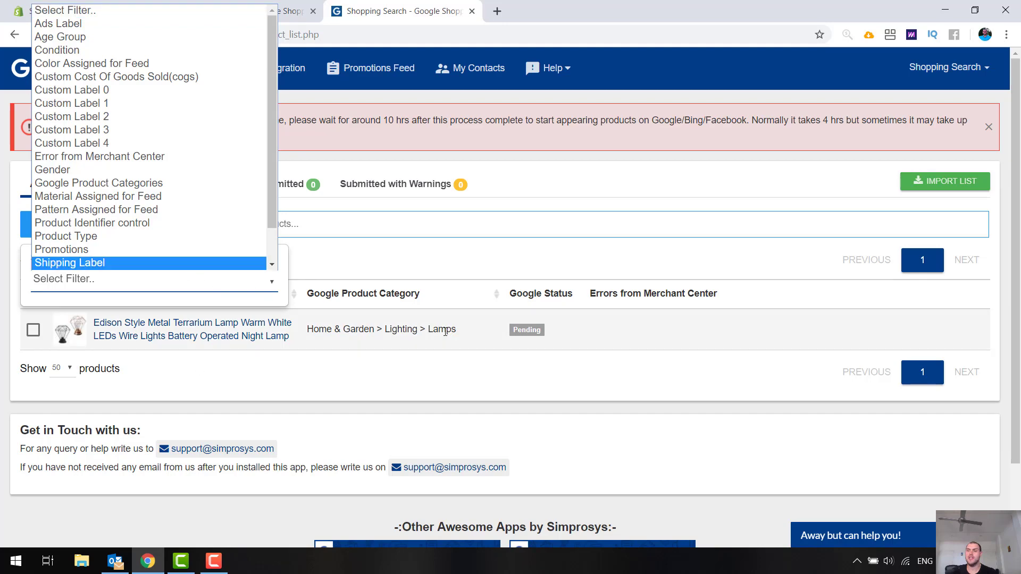
scroll(445, 332, down, 2)
- Select the lamp product and open the bulk edit actions
click(33, 241)
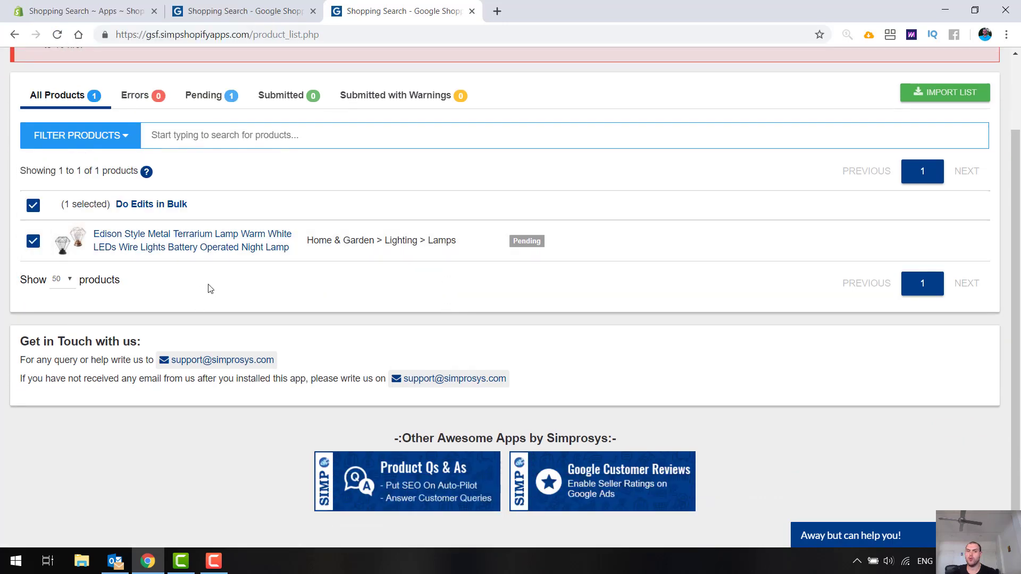
click(136, 212)
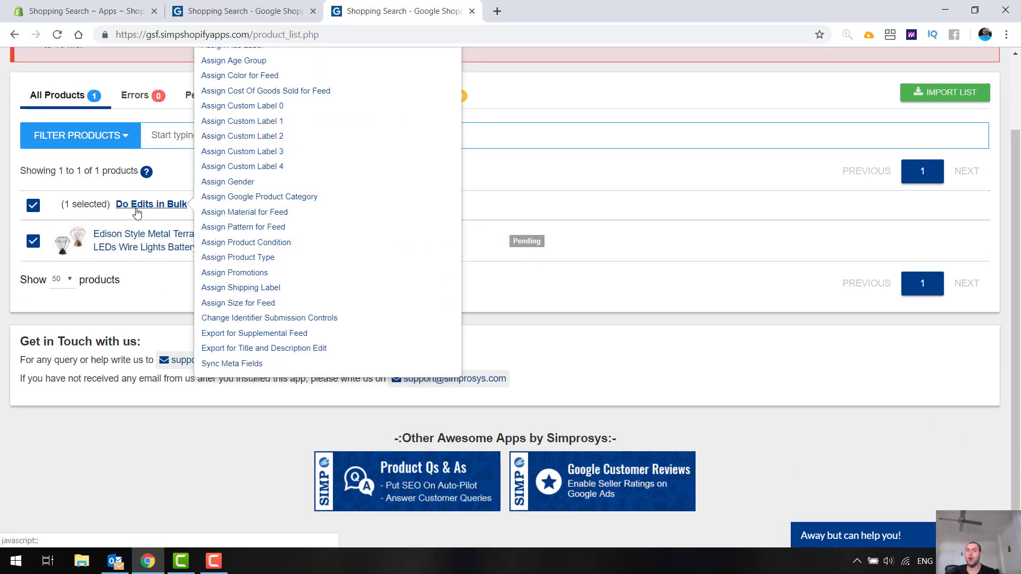
scroll(266, 242, up, 2)
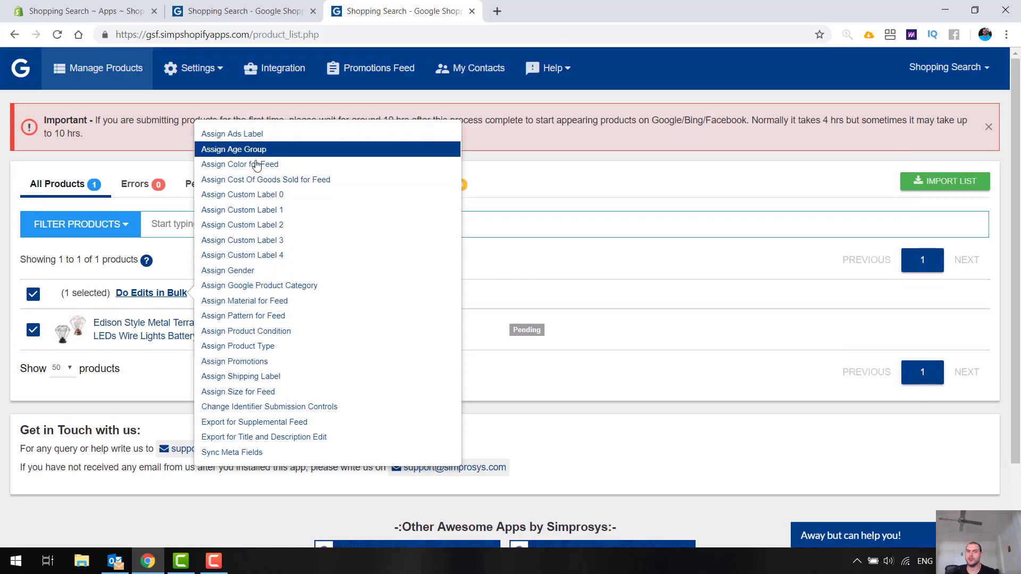